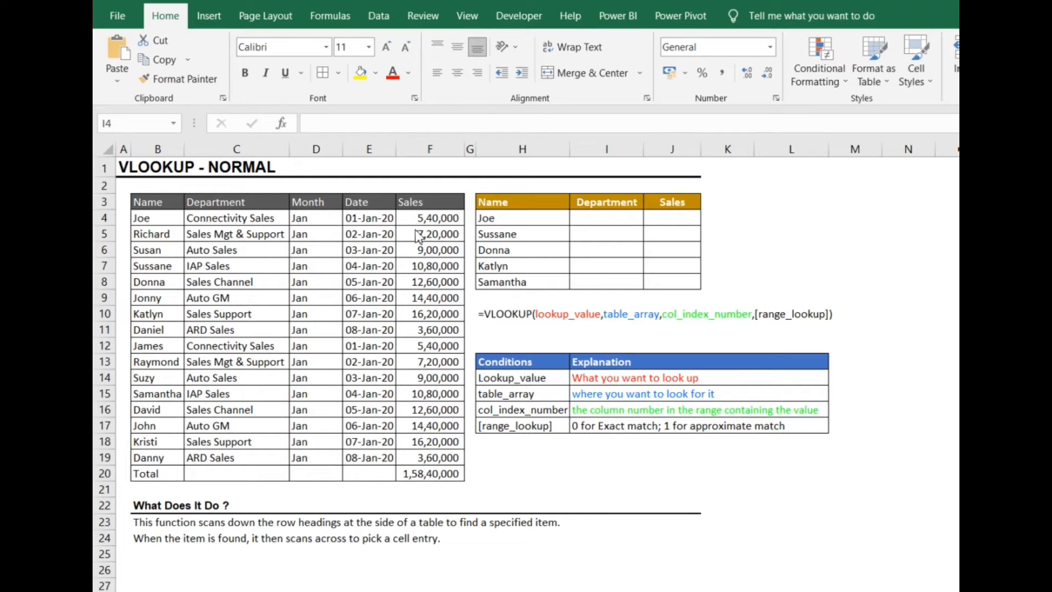
# - Enter =VLOOKUP(H4,$B$3:$F$20,2,0) in cell I4 to look up the first person's department with an exact match
pyautogui.click(603, 220)
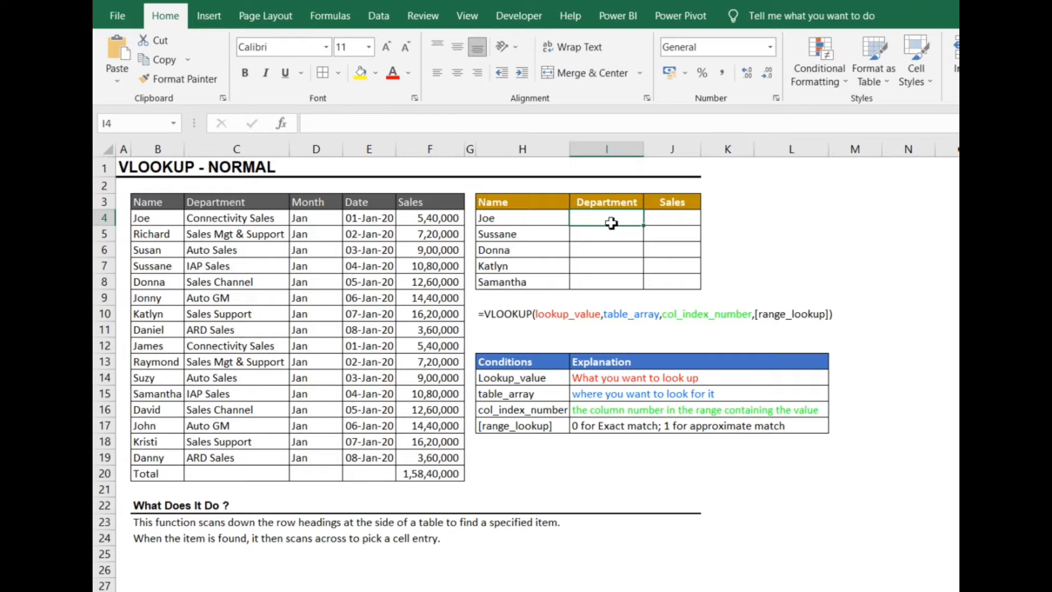
pyautogui.write('=')
pyautogui.press('BackSpace')
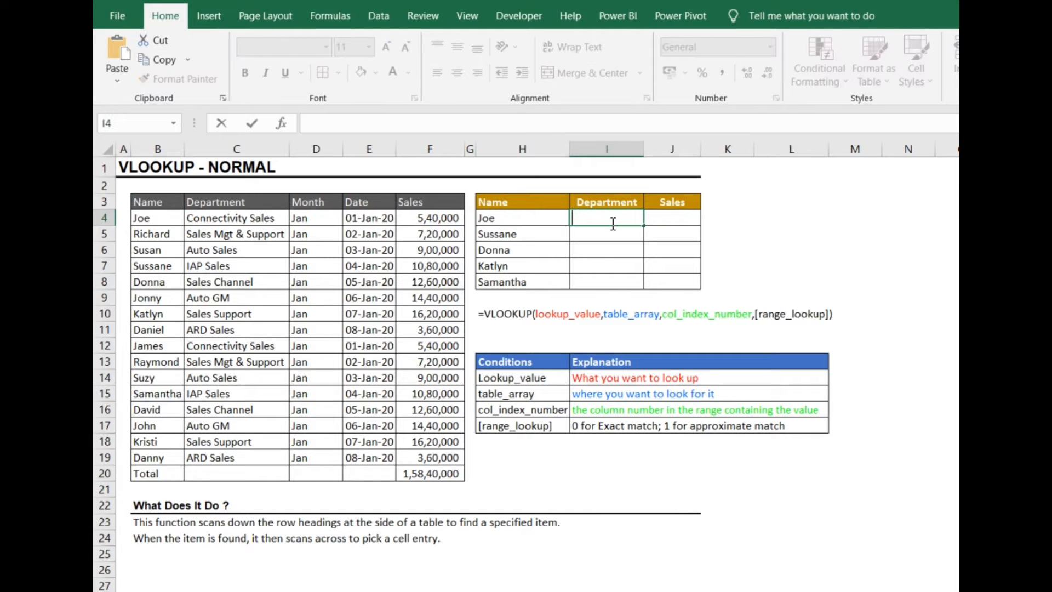
pyautogui.write('=vlo')
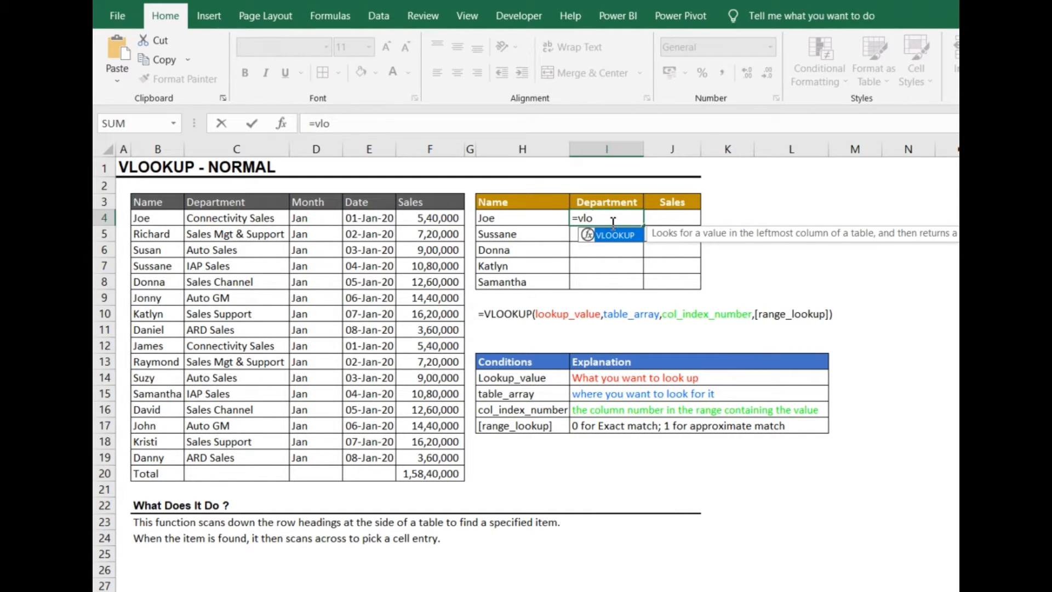
pyautogui.press('Tab')
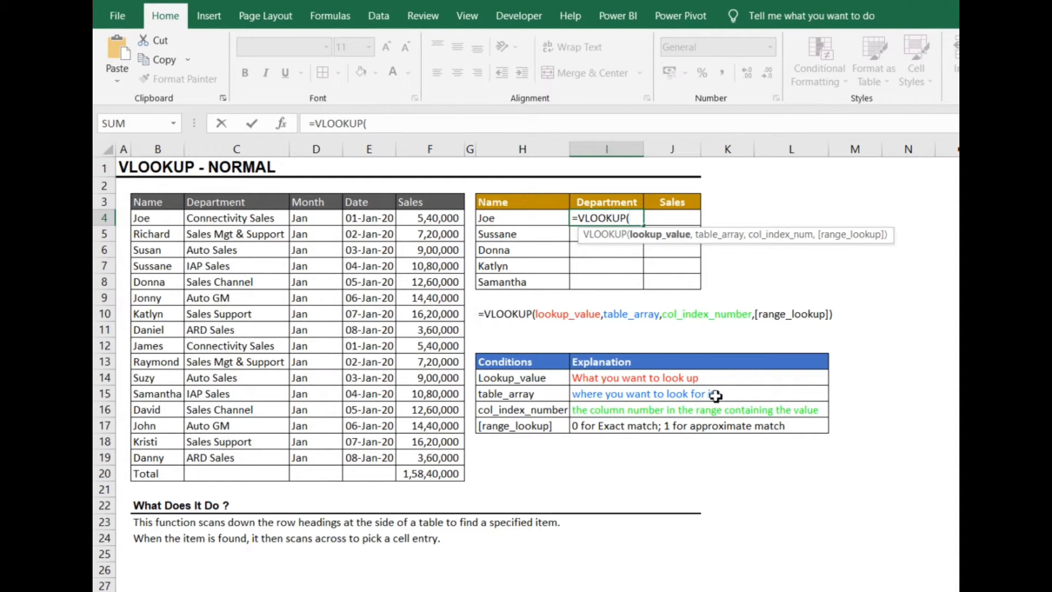
pyautogui.click(529, 221)
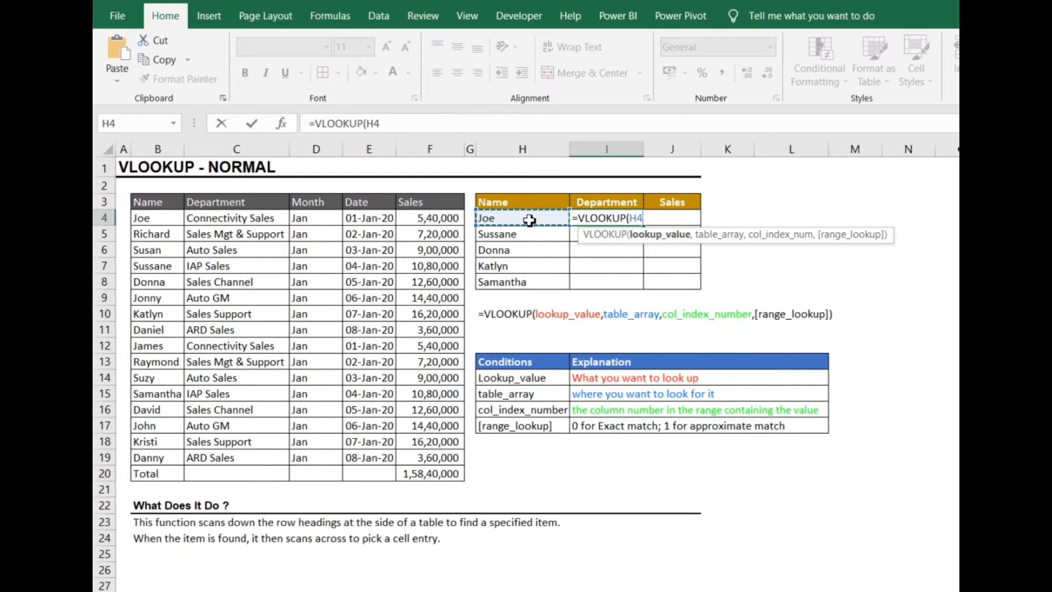
pyautogui.write(',')
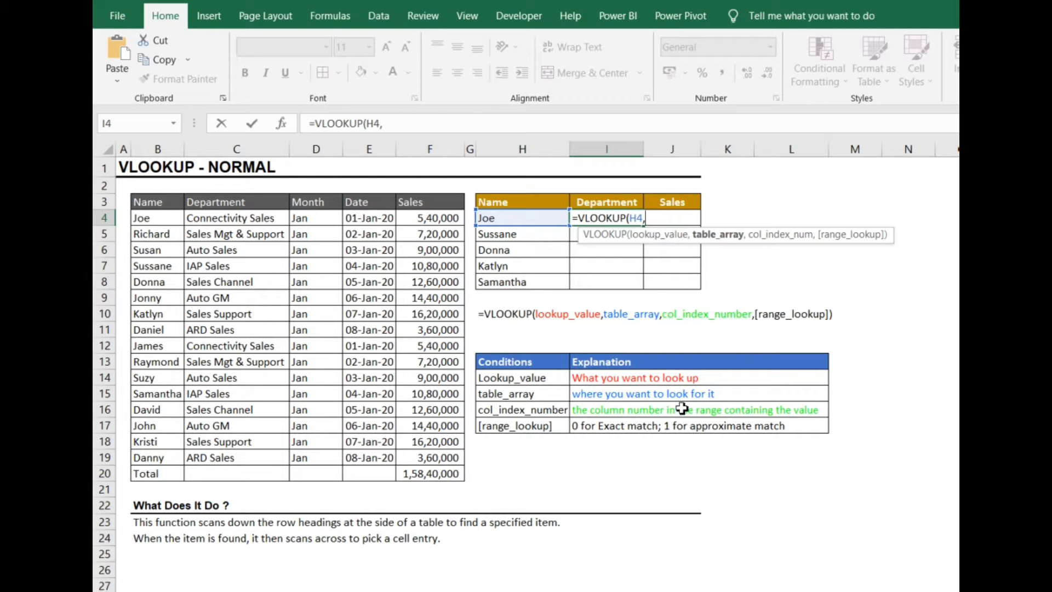
pyautogui.moveTo(151, 206); pyautogui.dragTo(421, 472)
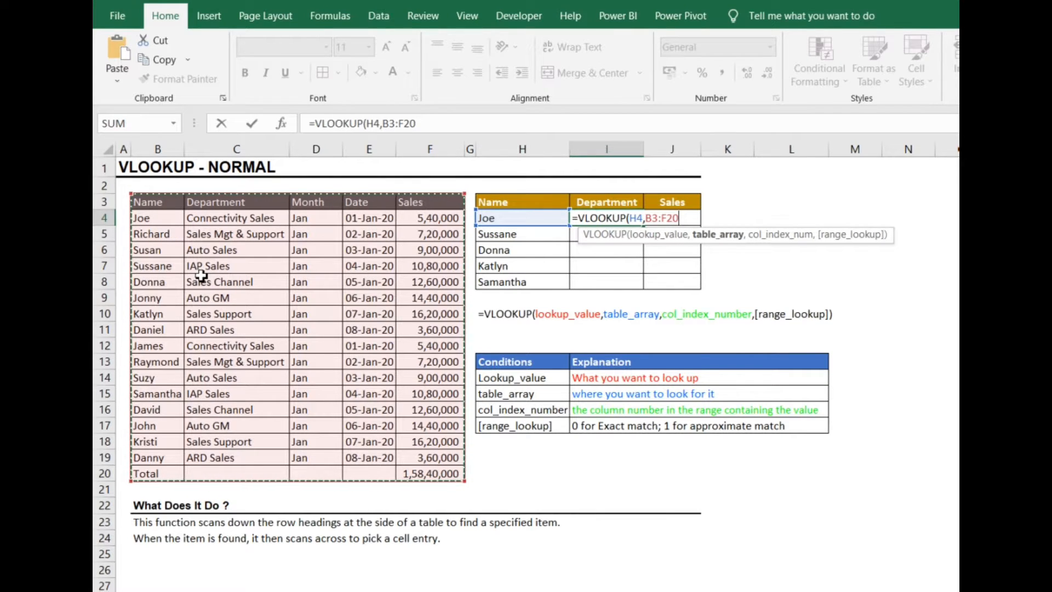
pyautogui.press('F4')
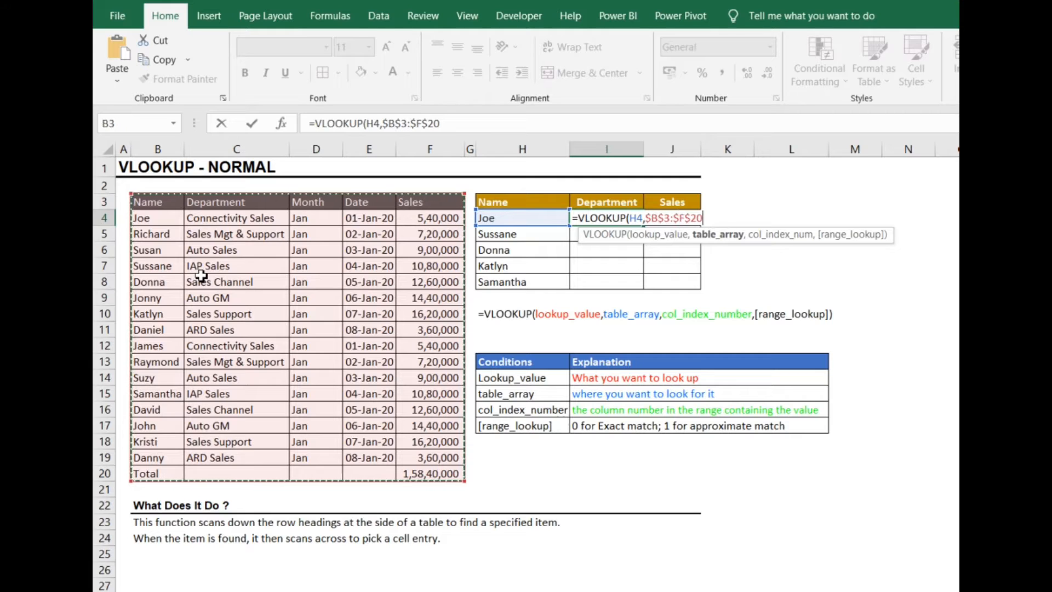
pyautogui.write(',')
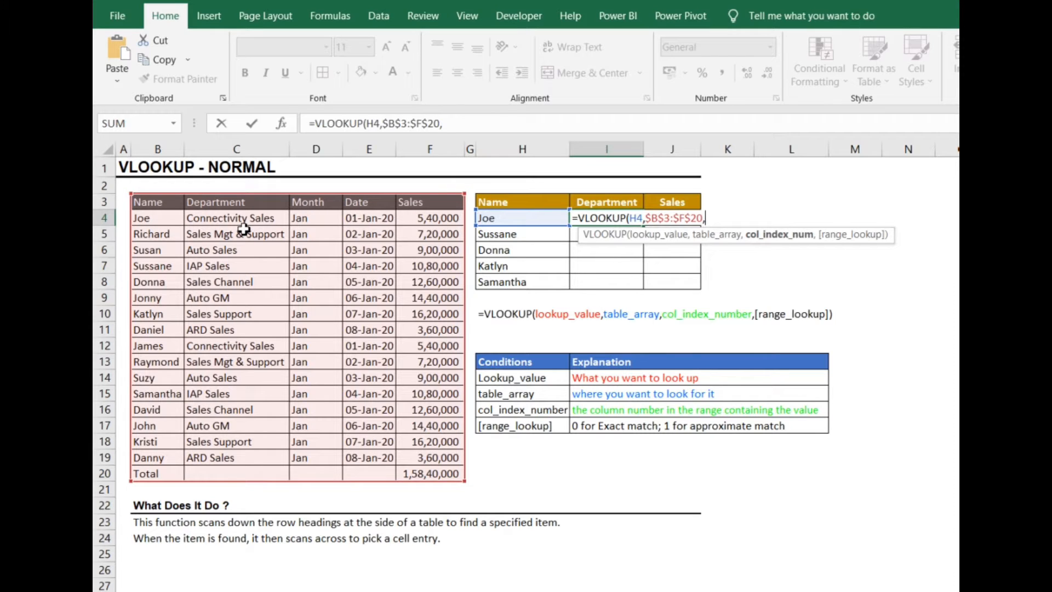
pyautogui.write('2')
pyautogui.write(',')
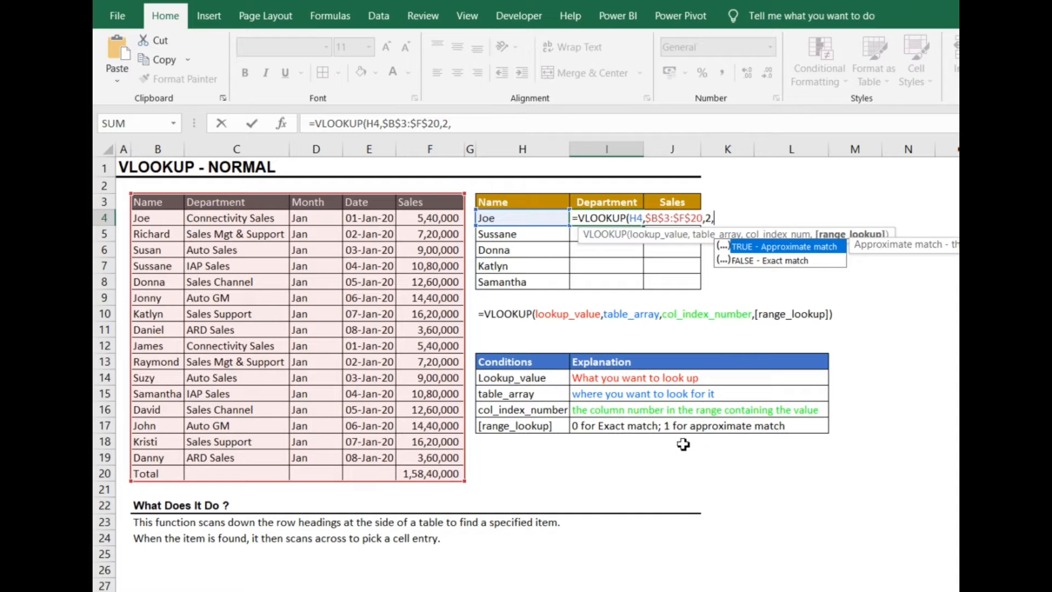
pyautogui.write('0)')
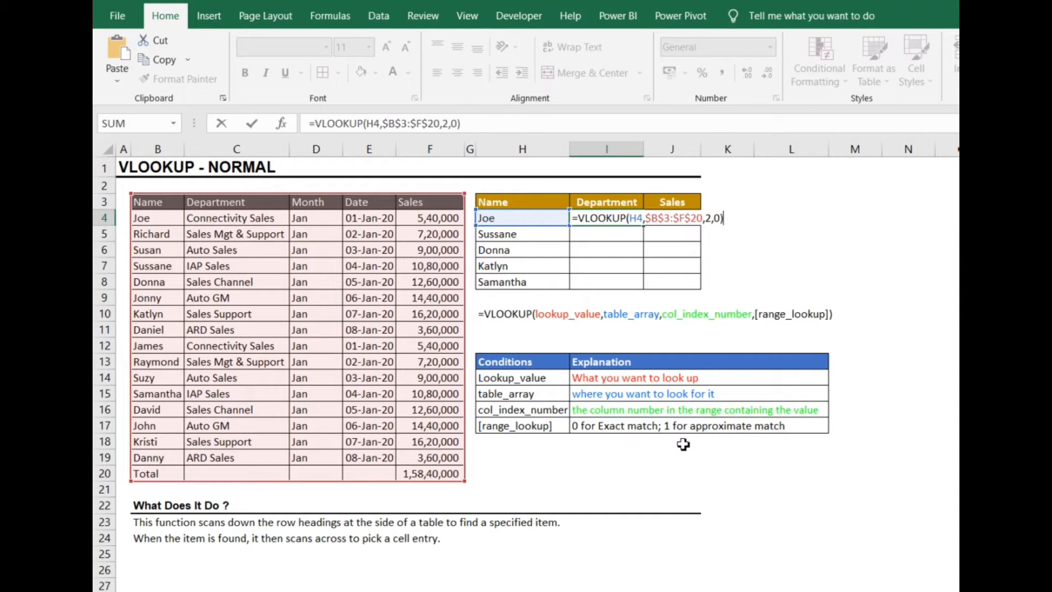
pyautogui.press('Return')
pyautogui.press('Up')
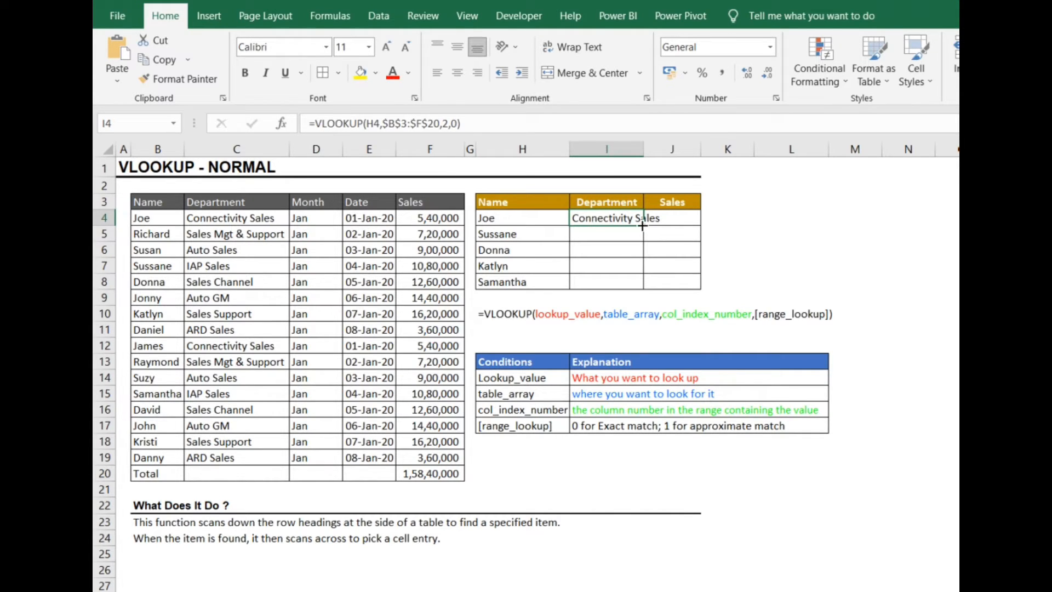
# - Fill the Department formula from I4 down through I8, keeping the column's original width
pyautogui.moveTo(644, 225); pyautogui.dragTo(644, 289)
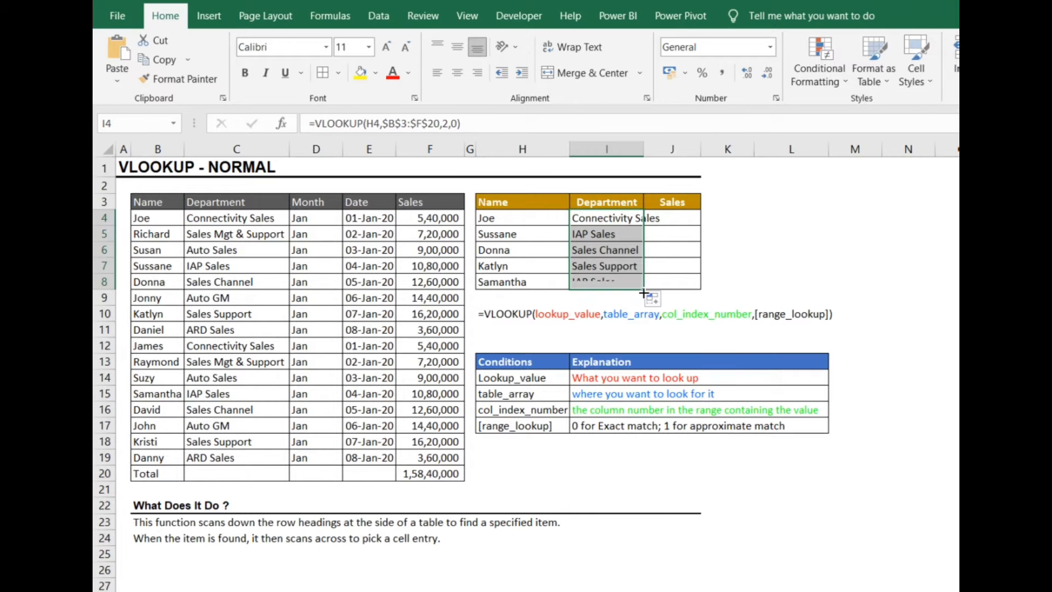
pyautogui.doubleClick(649, 141)
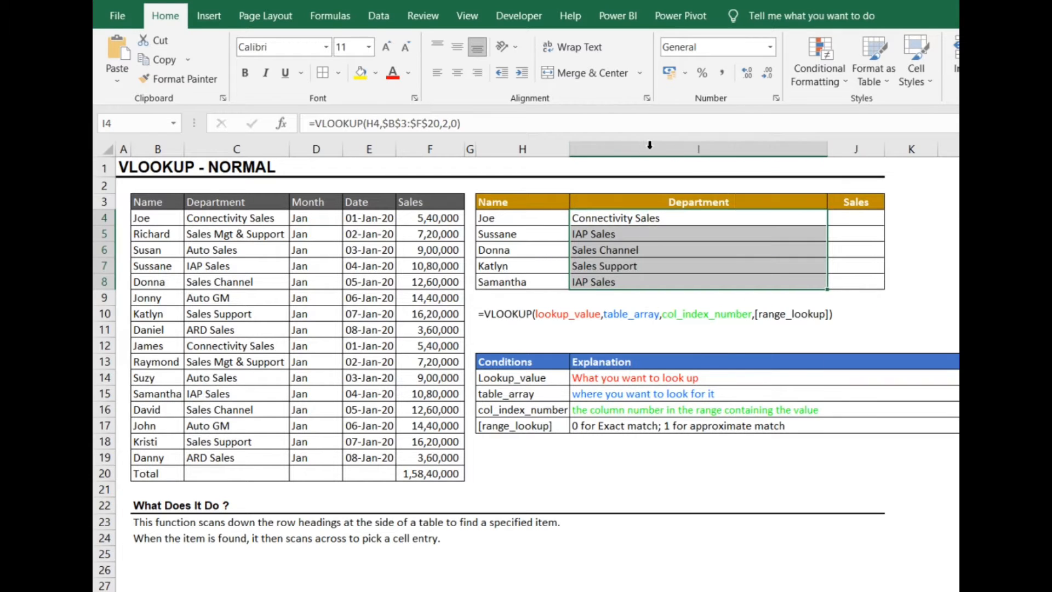
pyautogui.click(649, 144)
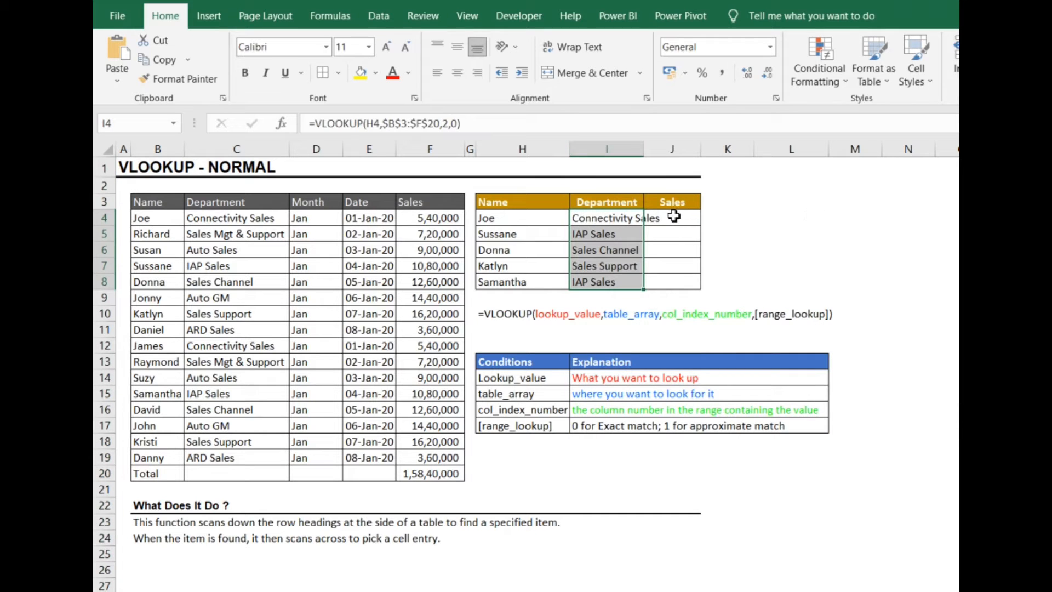
# - Enter =VLOOKUP(H4,$B$3:$F$20,5,0) in cell J4 to look up the first person's sales with an exact match
pyautogui.click(674, 216)
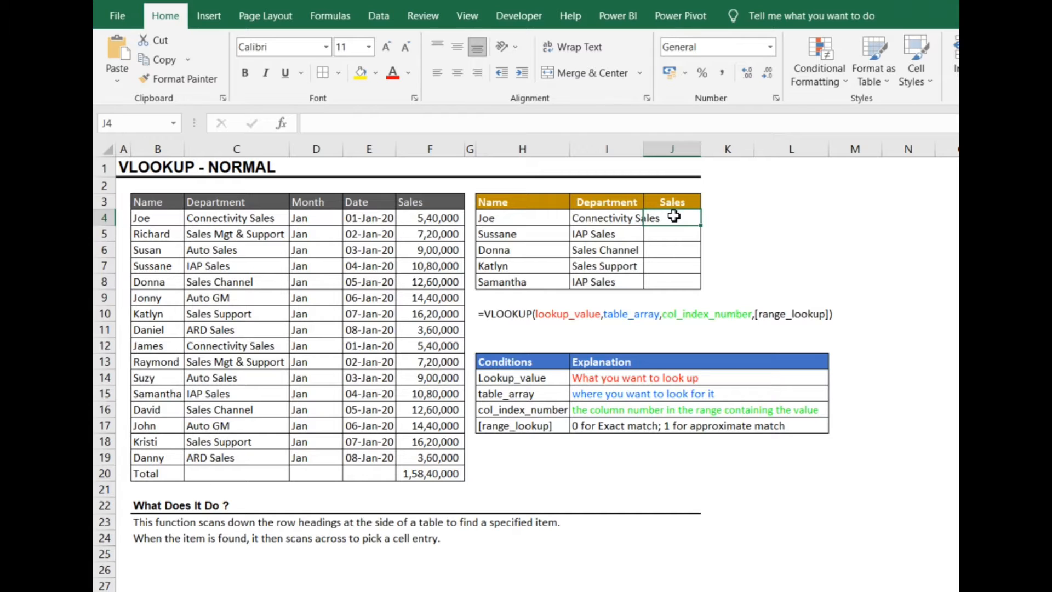
pyautogui.write('=vlo')
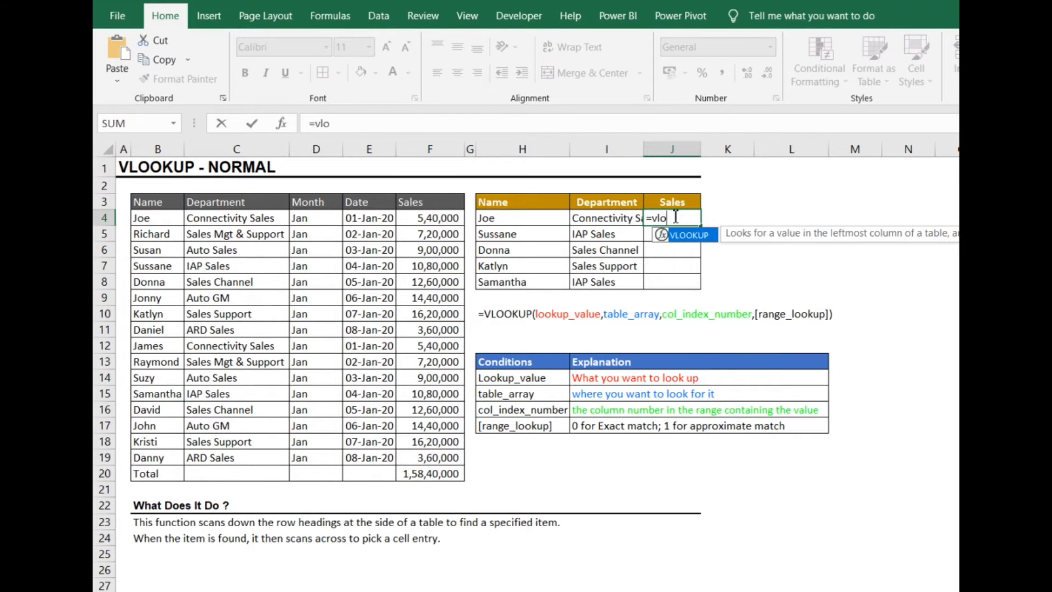
pyautogui.press('Tab')
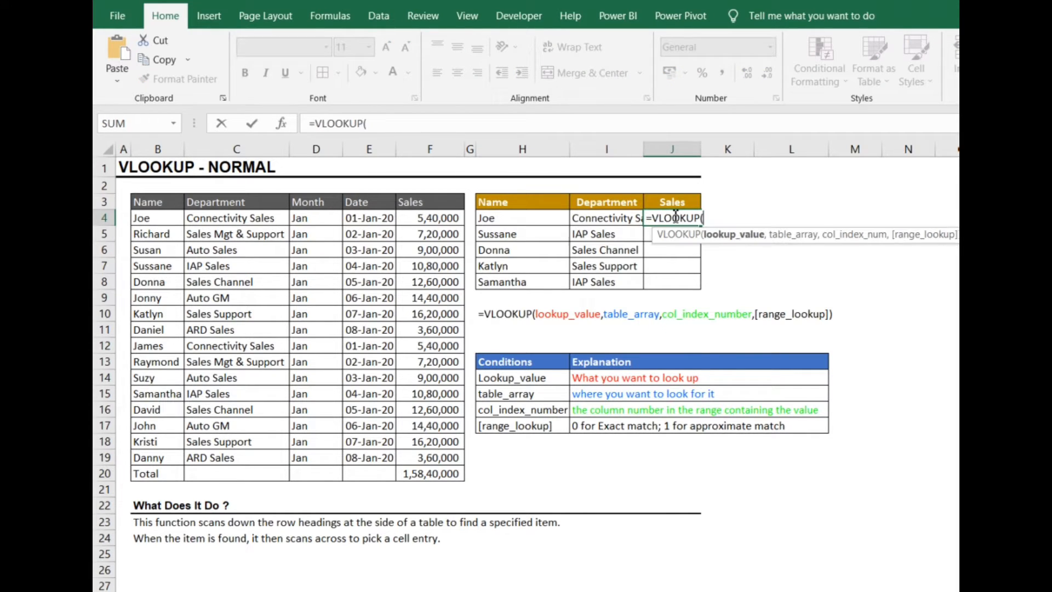
pyautogui.click(547, 221)
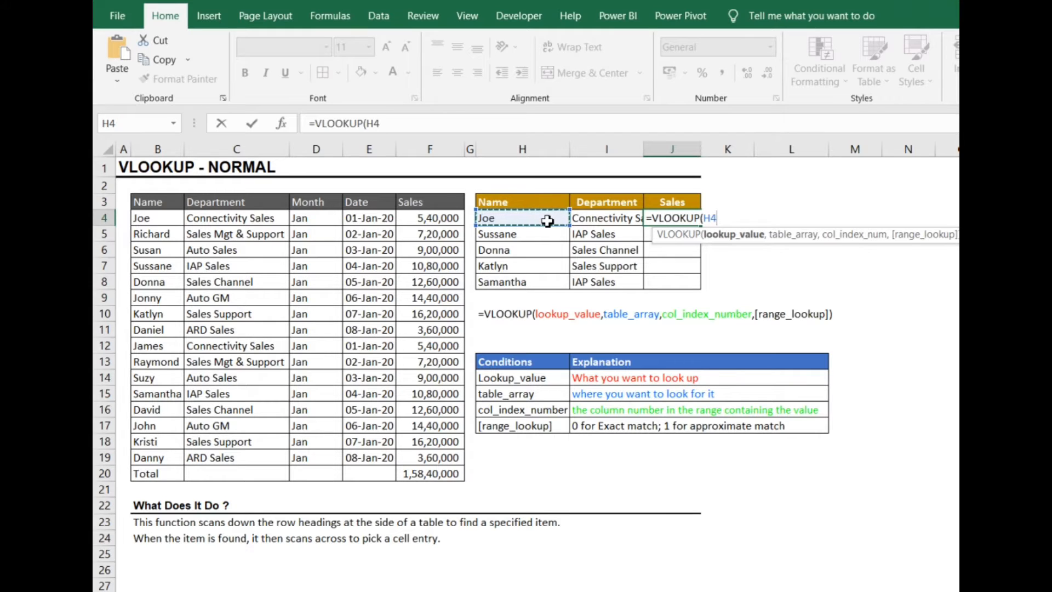
pyautogui.write(',')
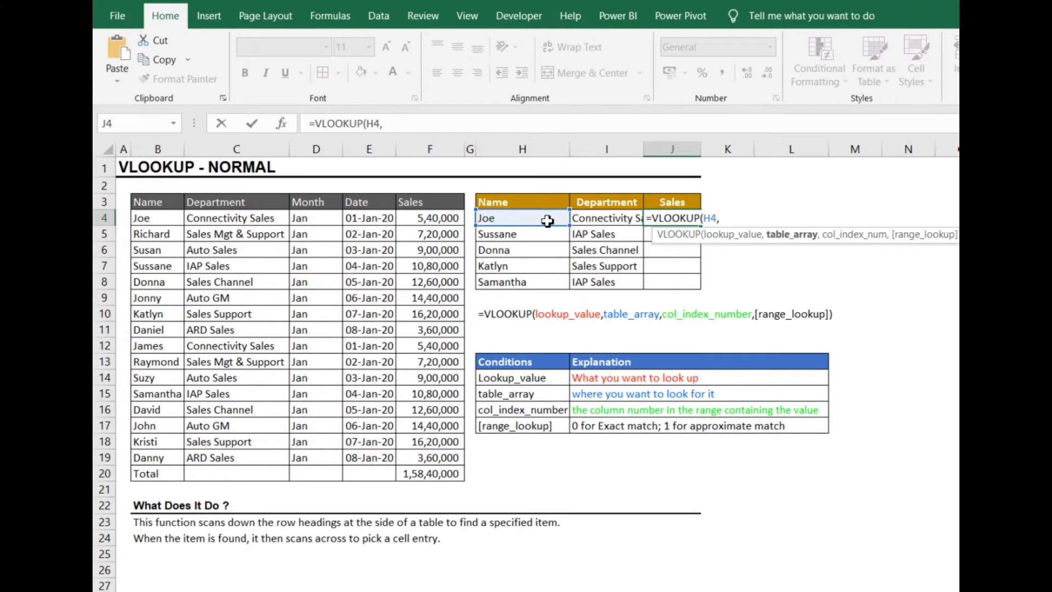
pyautogui.moveTo(141, 204); pyautogui.dragTo(429, 482)
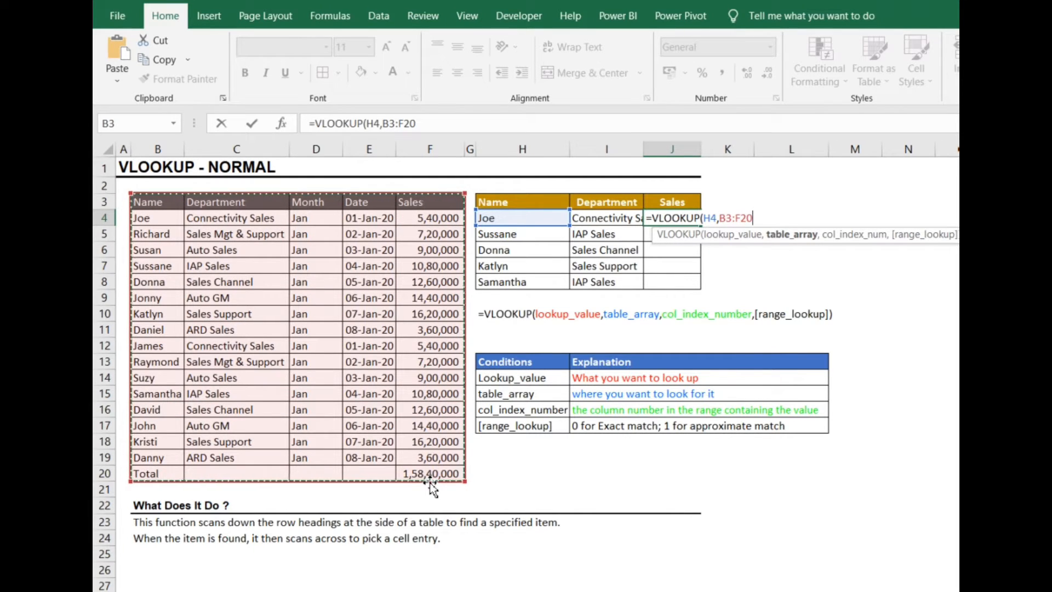
pyautogui.press('F4')
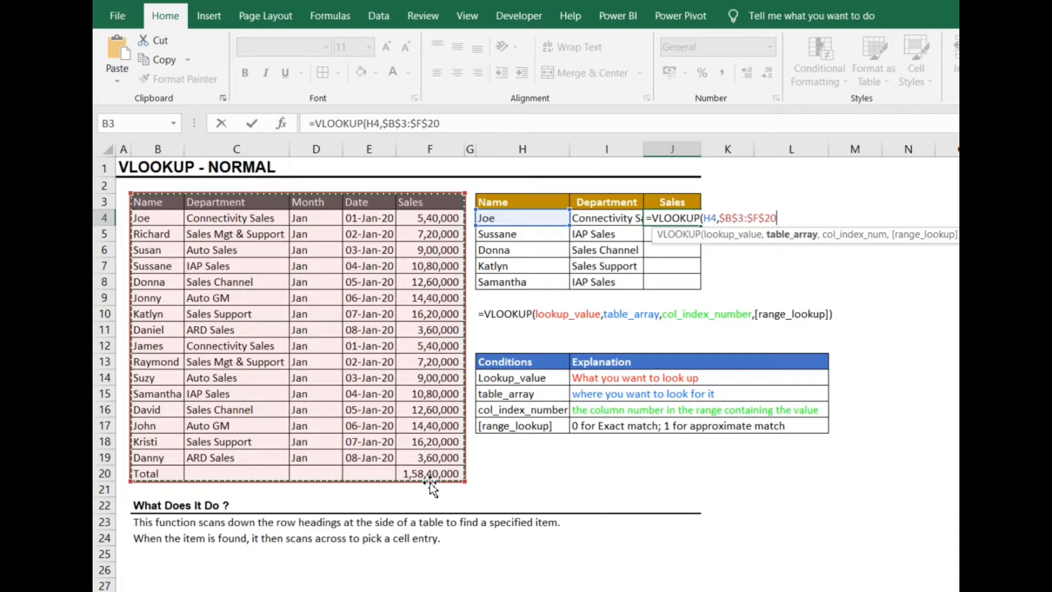
pyautogui.write(',')
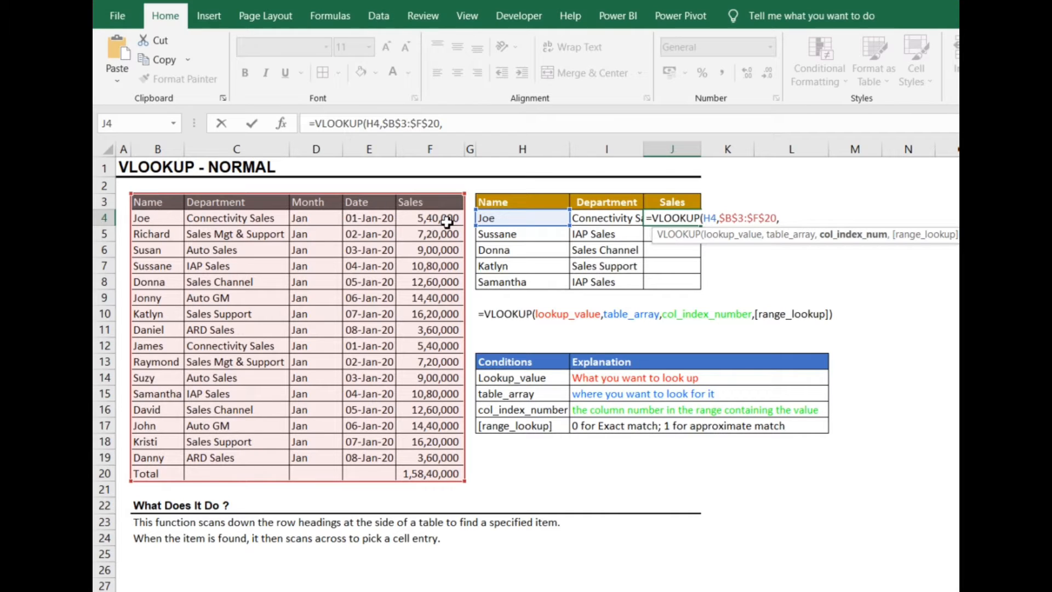
pyautogui.write('5,')
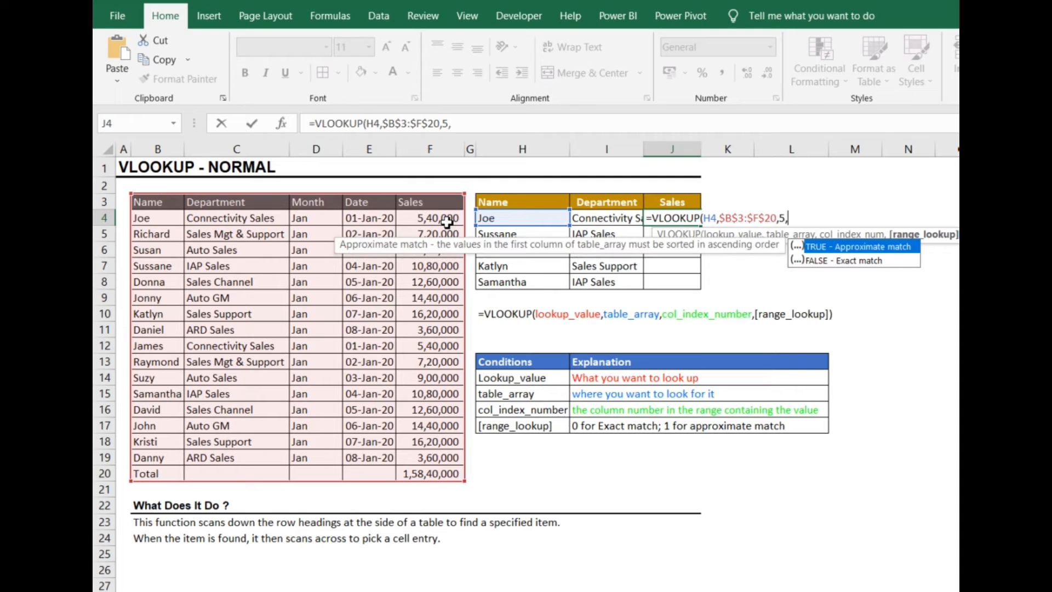
pyautogui.write('0)')
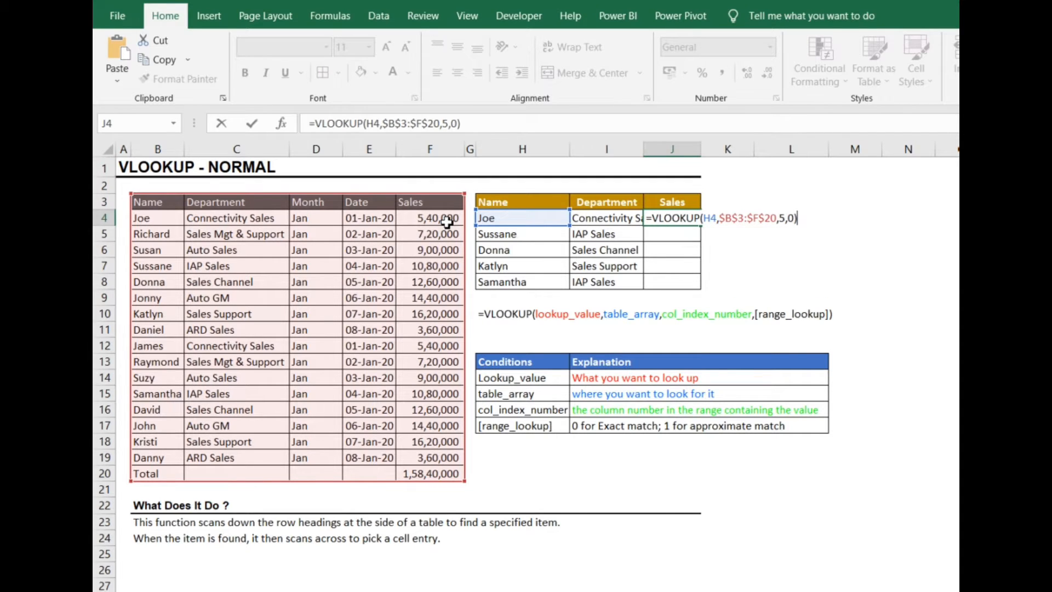
pyautogui.hotkey('ctrl', 'Return')
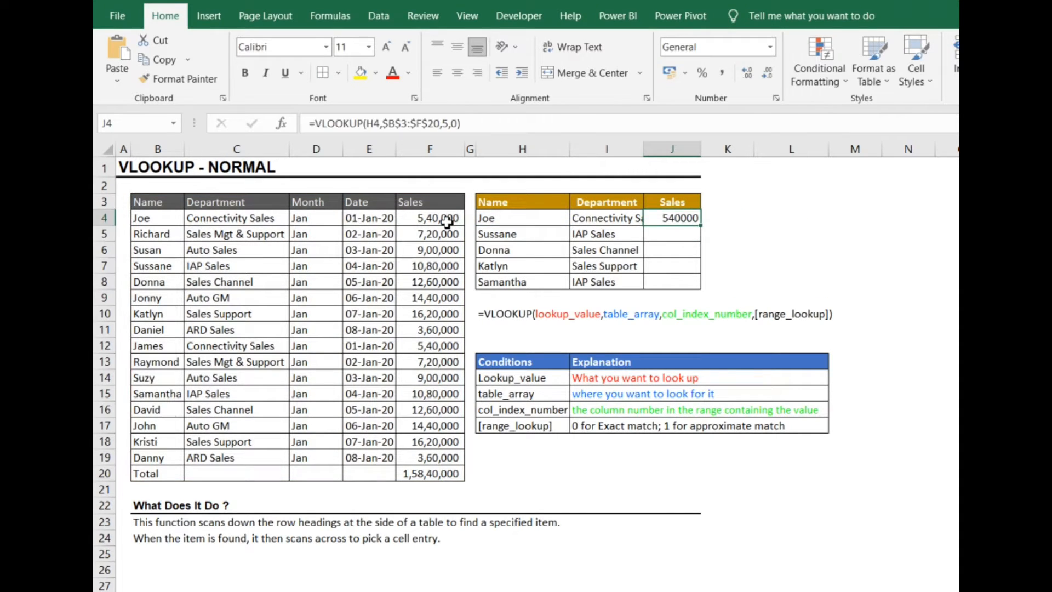
# - Copy the Sales formula in J4 down to J8 for the remaining names
pyautogui.hotkey('ctrl', 'c')
pyautogui.hotkey('shift', 'Down')
pyautogui.hotkey('shift', 'Down')
pyautogui.hotkey('shift', 'Down')
pyautogui.hotkey('shift', 'Down')
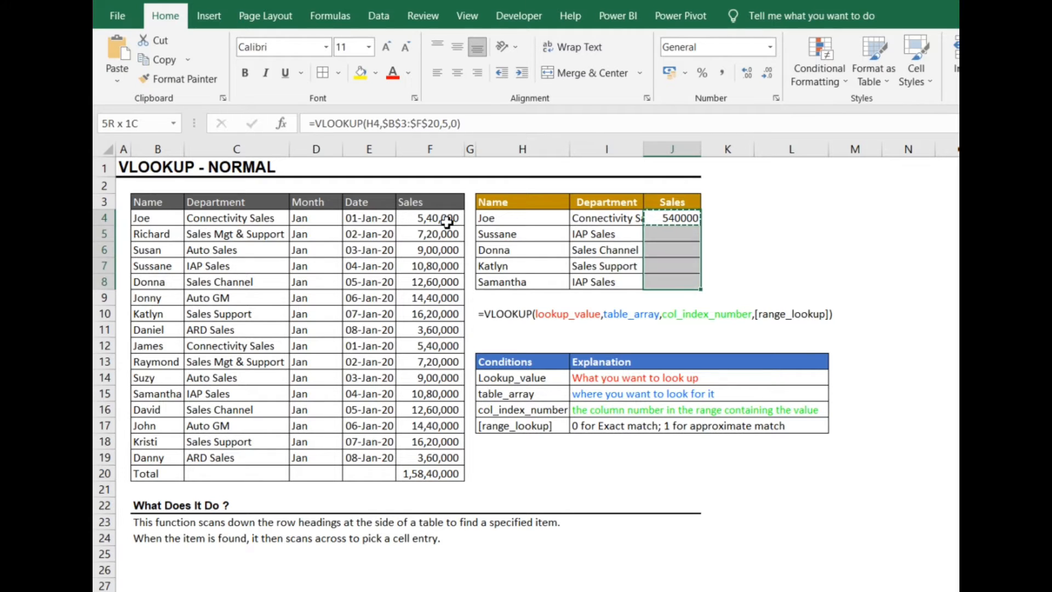
pyautogui.press('Return')
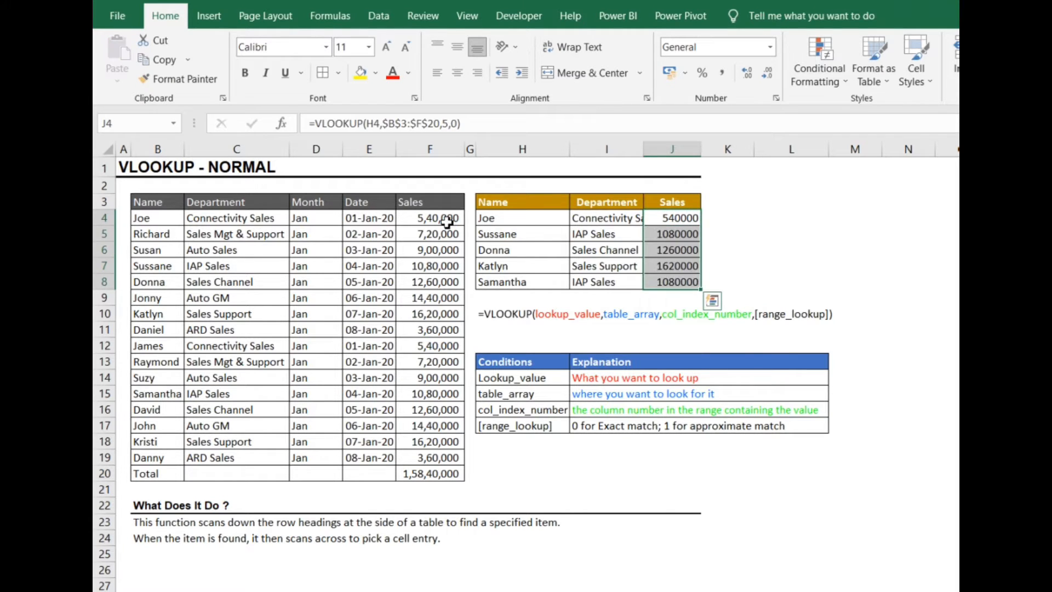
pyautogui.press('Left')
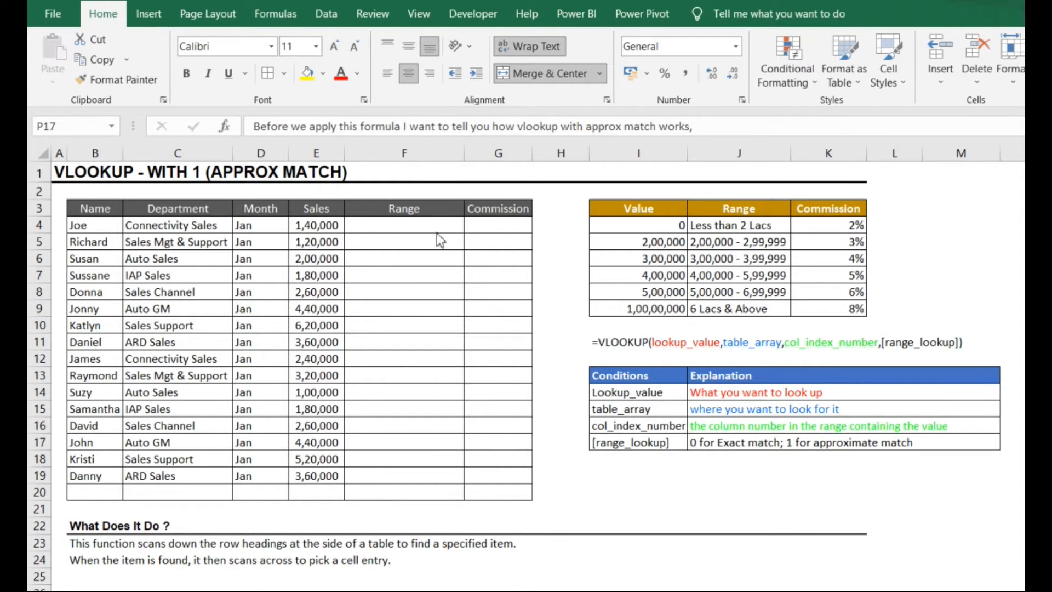
# - Compare the sales amount in E4 with the Value and Range columns of the commission table, and select Range cell F4
pyautogui.click(335, 226)
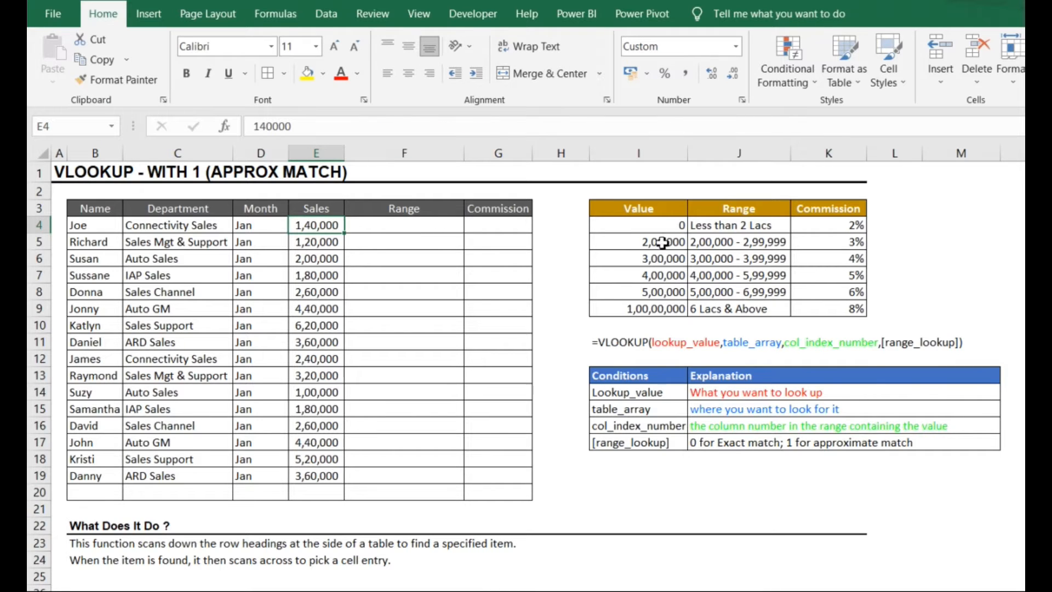
pyautogui.moveTo(651, 210); pyautogui.dragTo(660, 308)
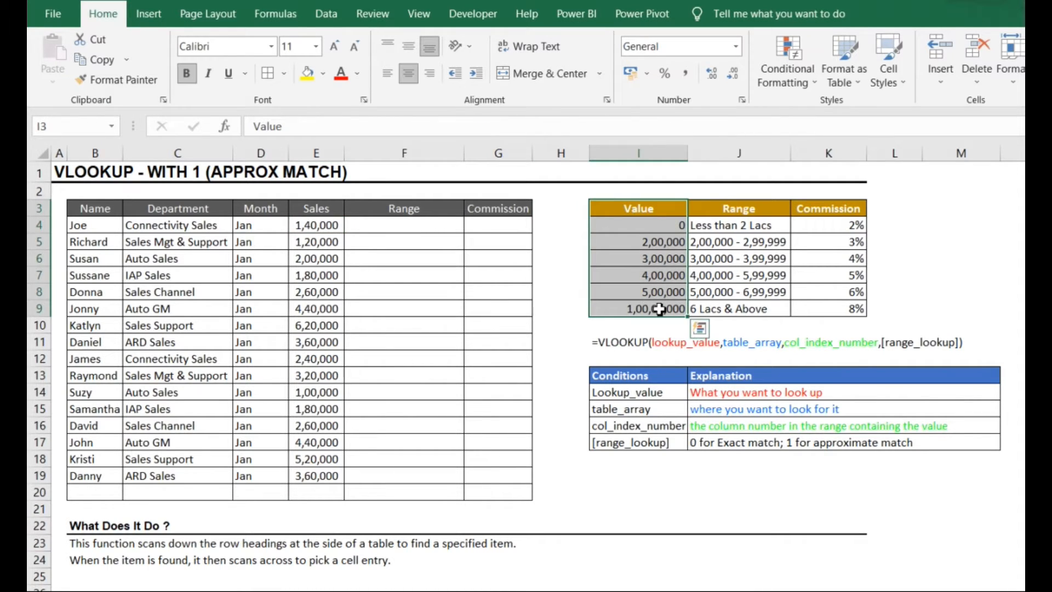
pyautogui.click(663, 242)
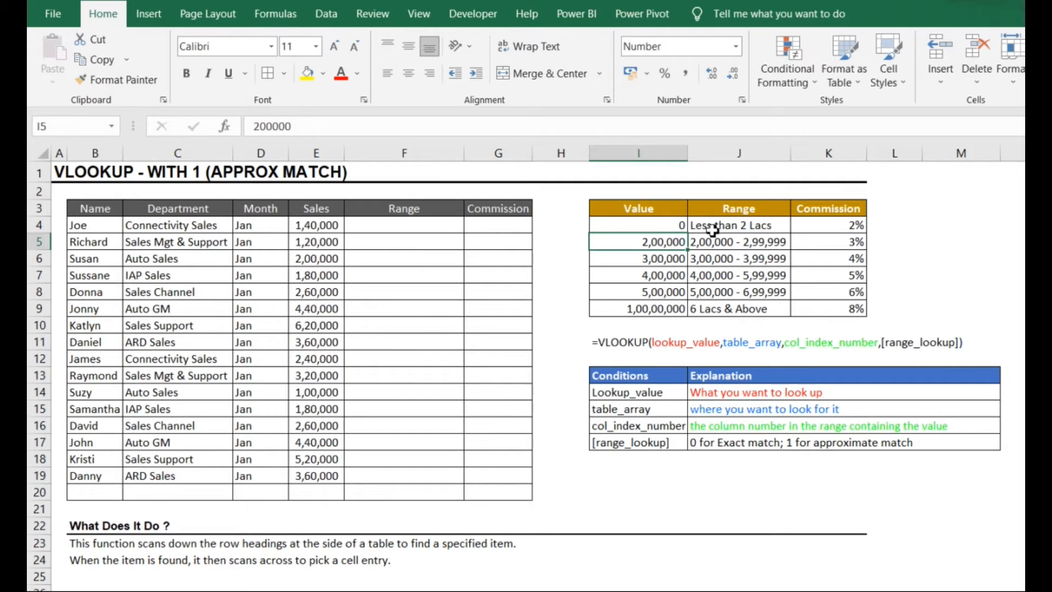
pyautogui.click(660, 229)
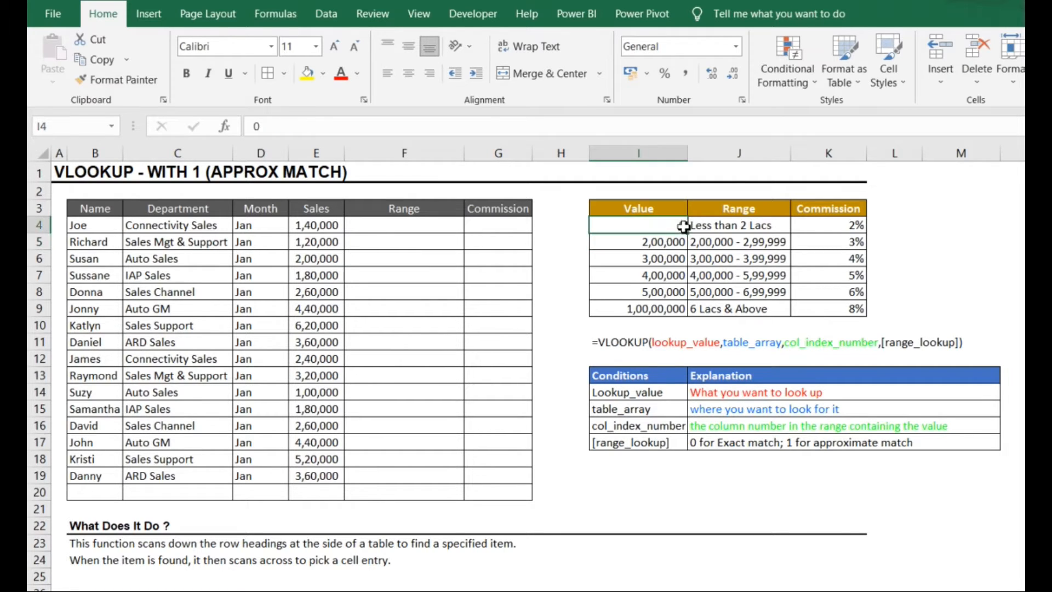
pyautogui.click(713, 229)
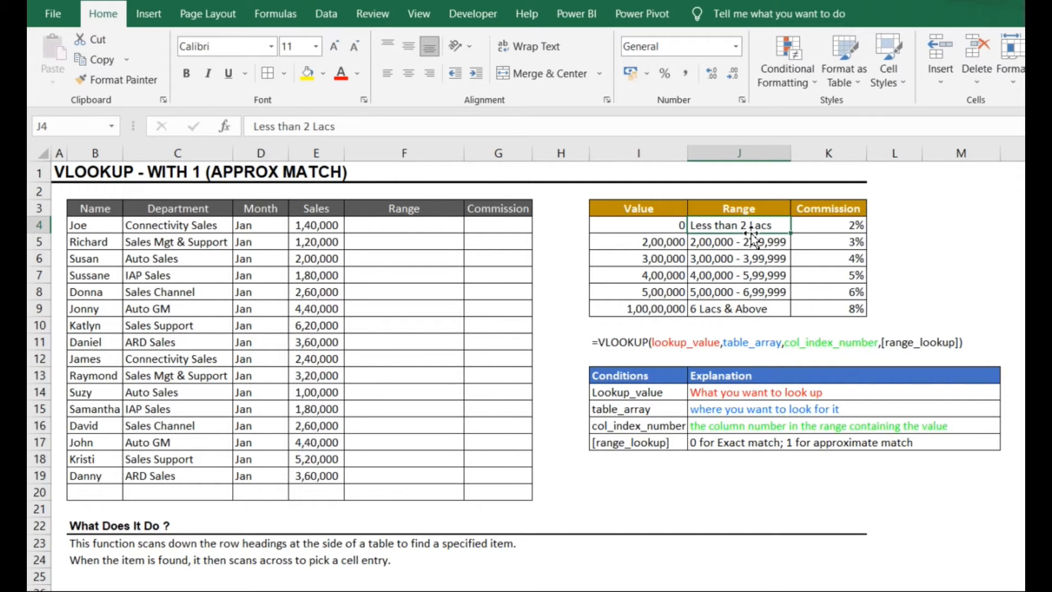
pyautogui.click(424, 229)
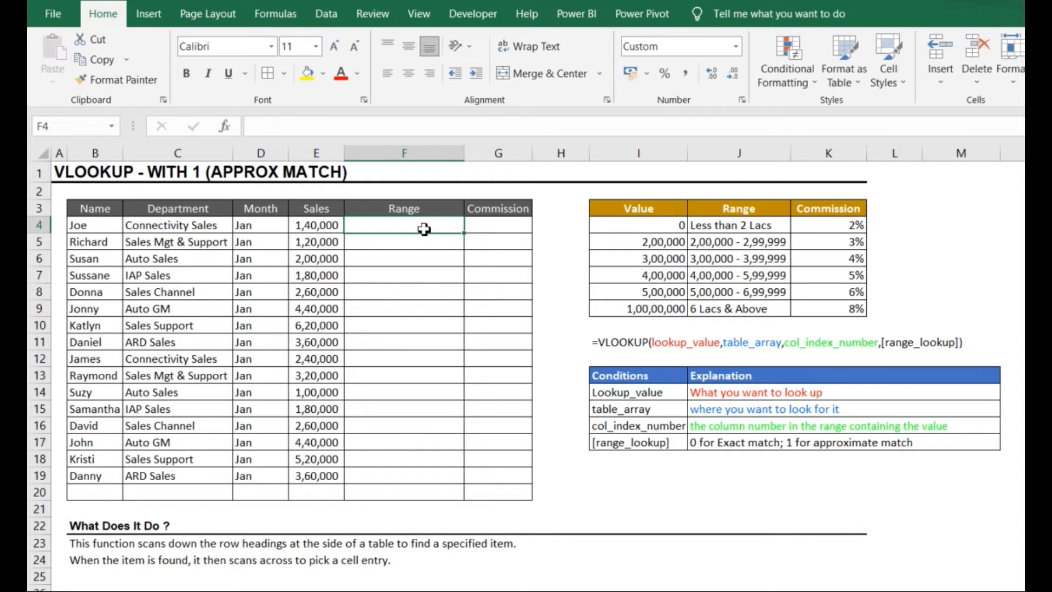
# - Enter =VLOOKUP(E4,$I$3:$K$9,2,1) in cell F4 to look up the first person's sales range with an approximate match
pyautogui.write('=vlo')
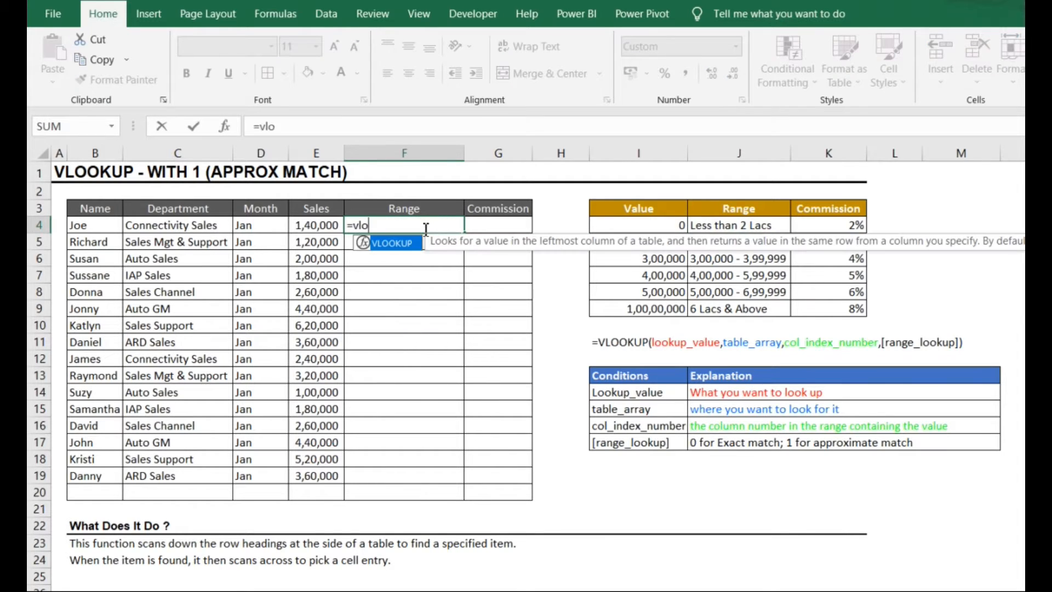
pyautogui.press('Tab')
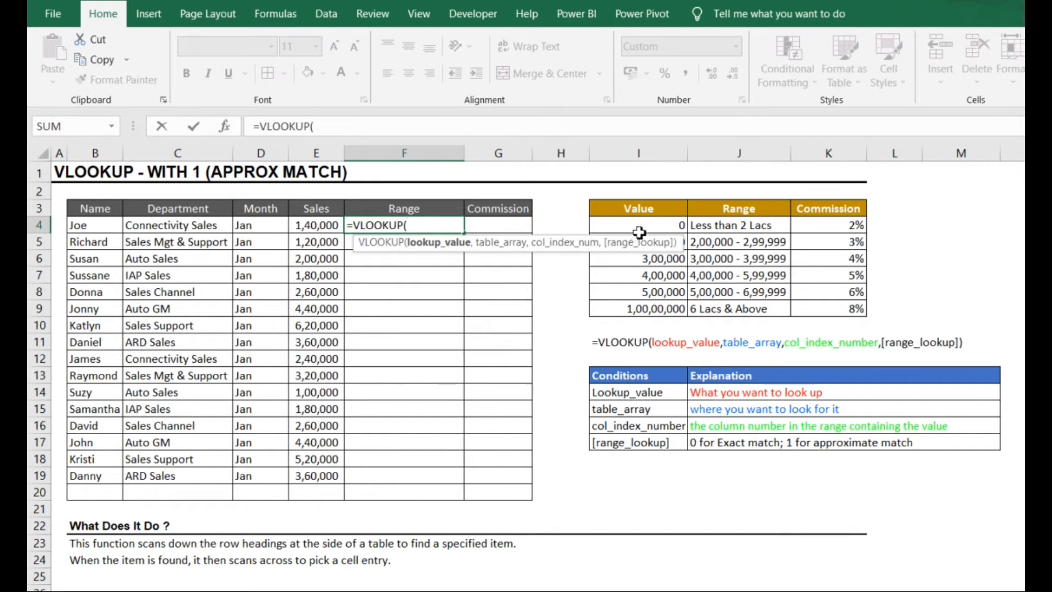
pyautogui.click(103, 225)
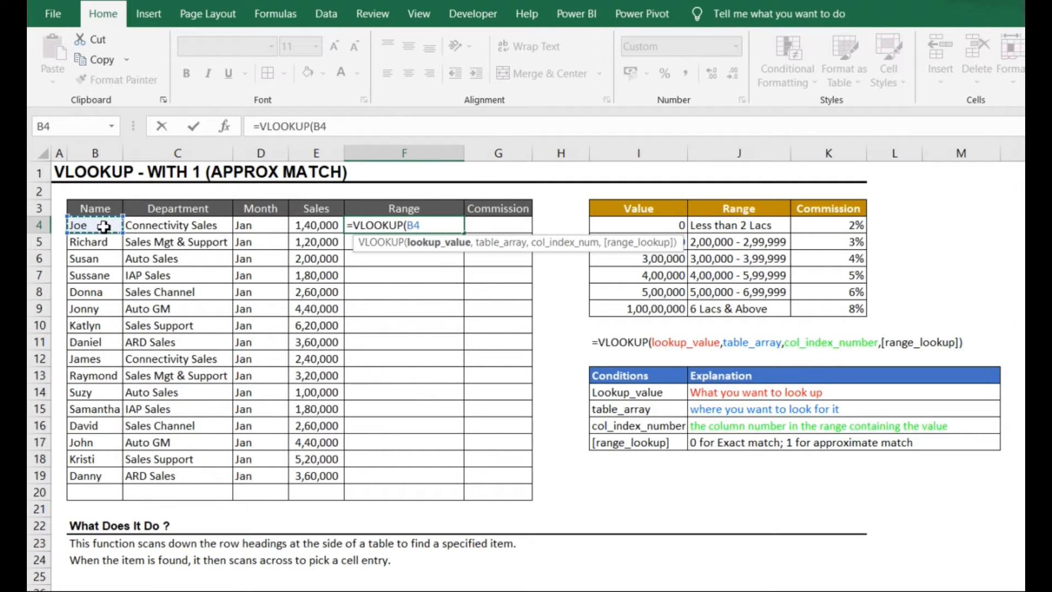
pyautogui.click(309, 229)
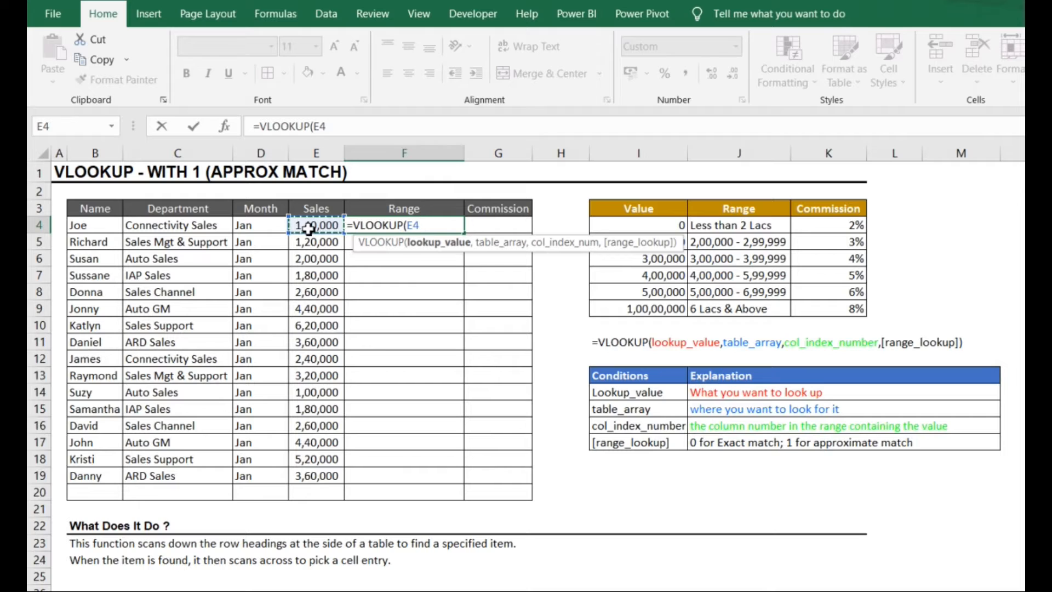
pyautogui.write(',')
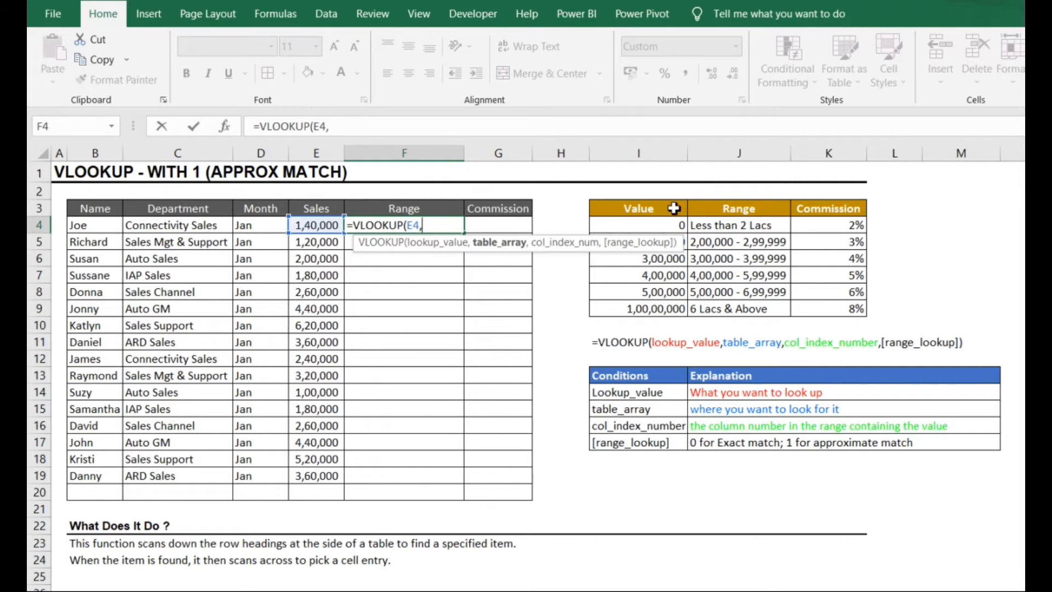
pyautogui.moveTo(674, 208); pyautogui.dragTo(810, 314)
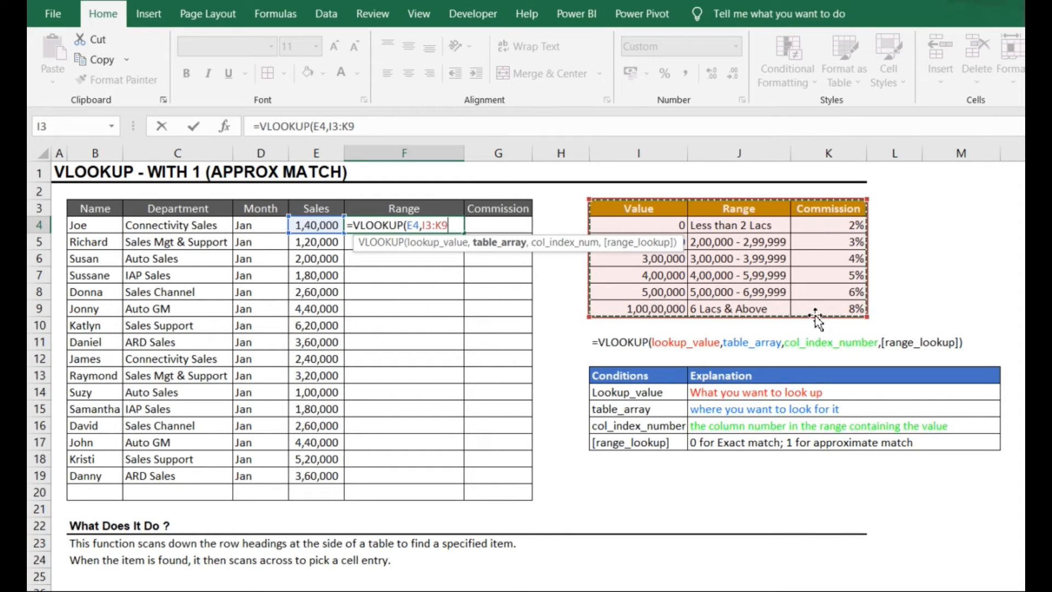
pyautogui.press('F4')
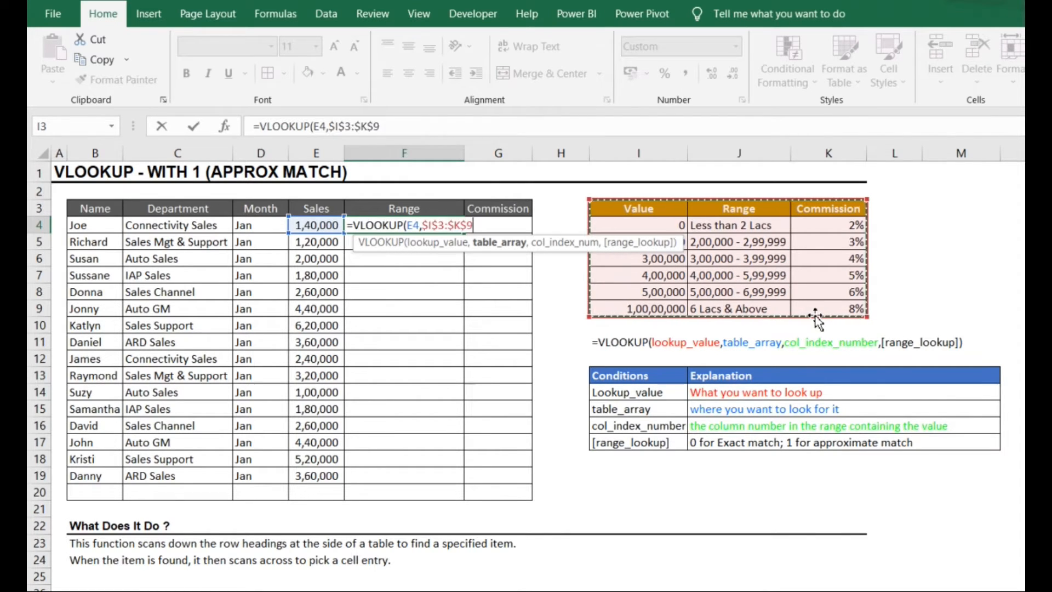
pyautogui.write(',2')
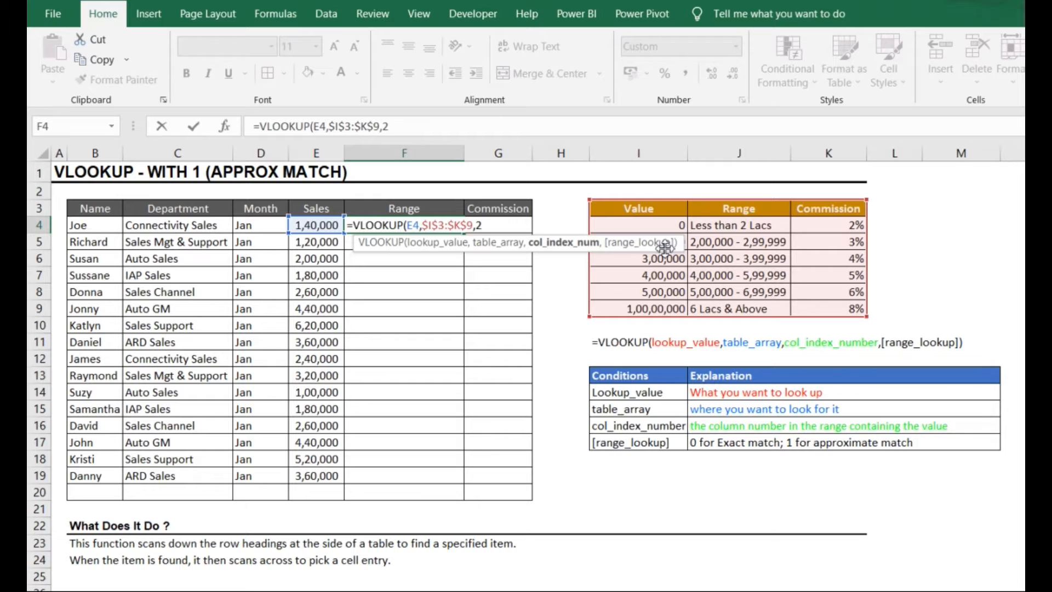
pyautogui.write(',')
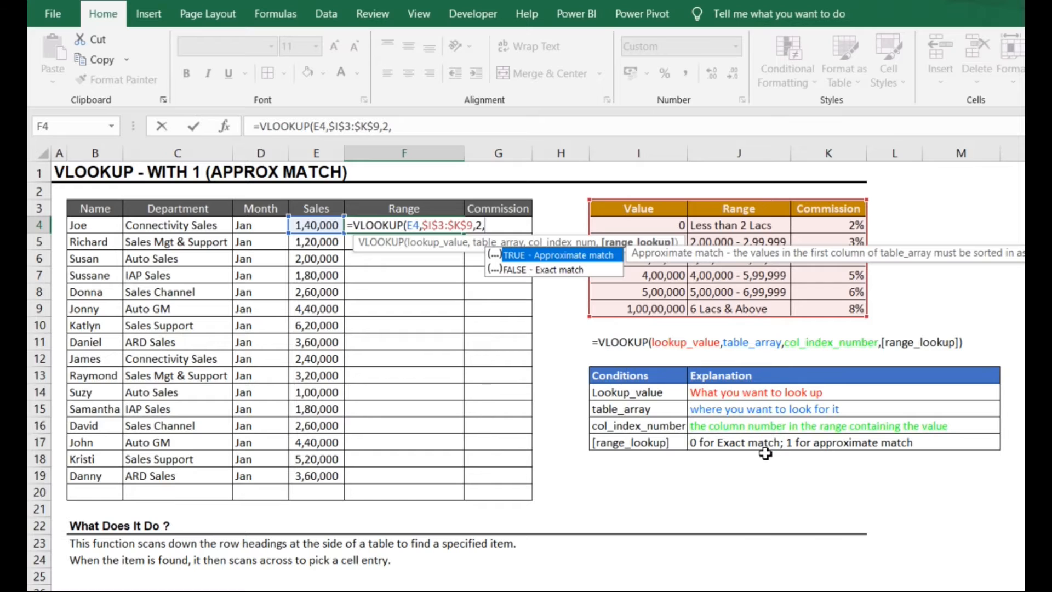
pyautogui.write('1)')
pyautogui.hotkey('ctrl', 'Return')
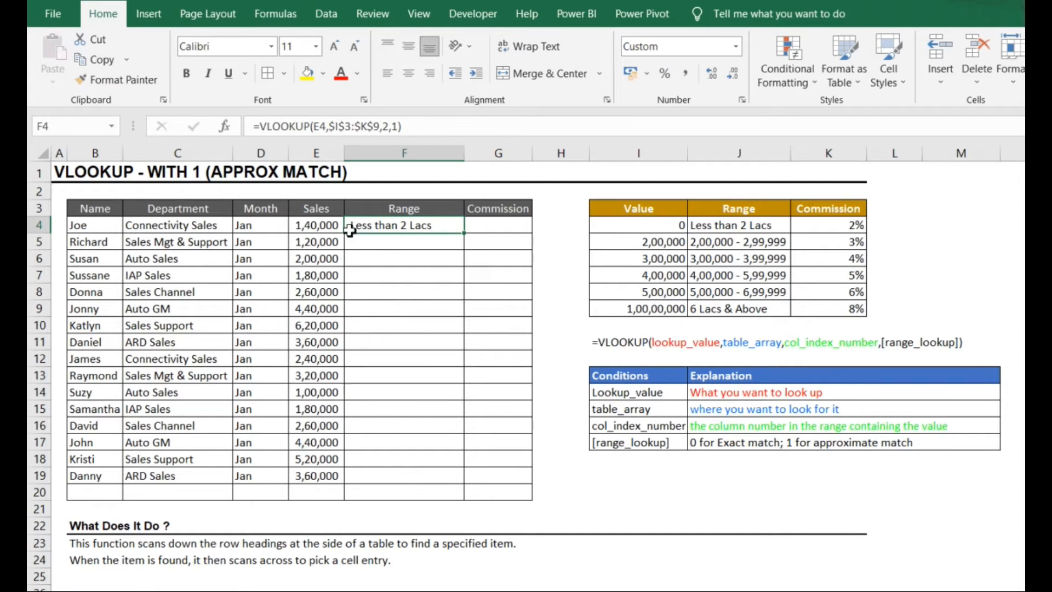
# - Check the F4 result against the commission table's Value and Range columns, and fill the Range formula down through F19
pyautogui.click(332, 227)
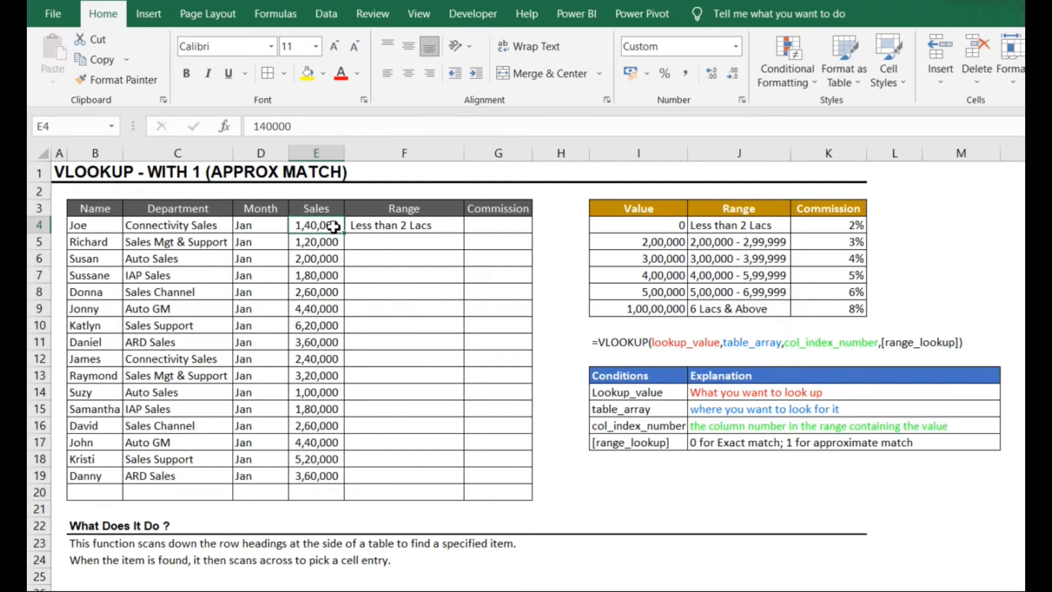
pyautogui.click(677, 244)
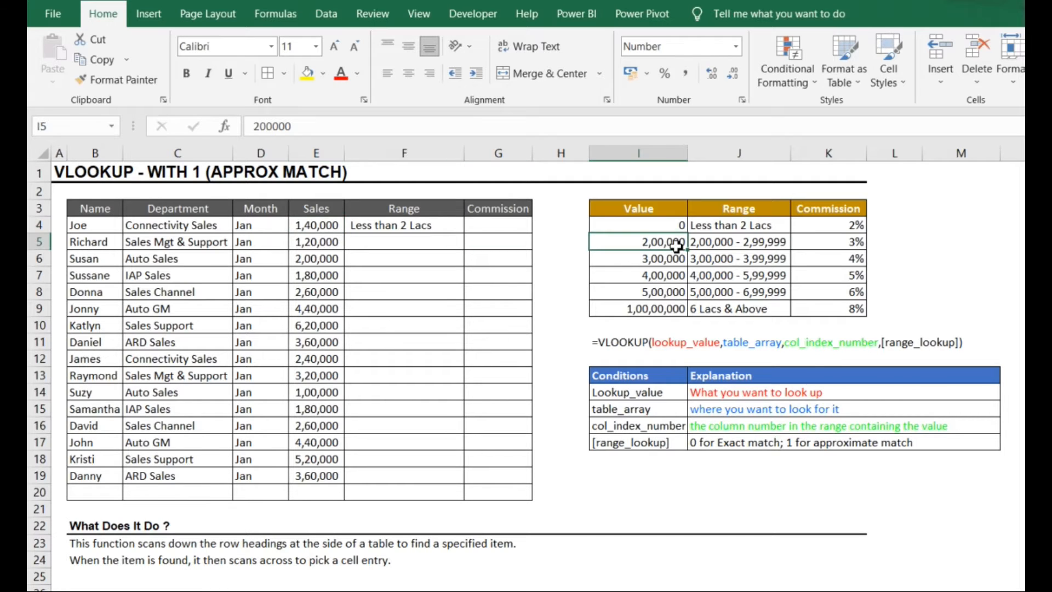
pyautogui.click(724, 228)
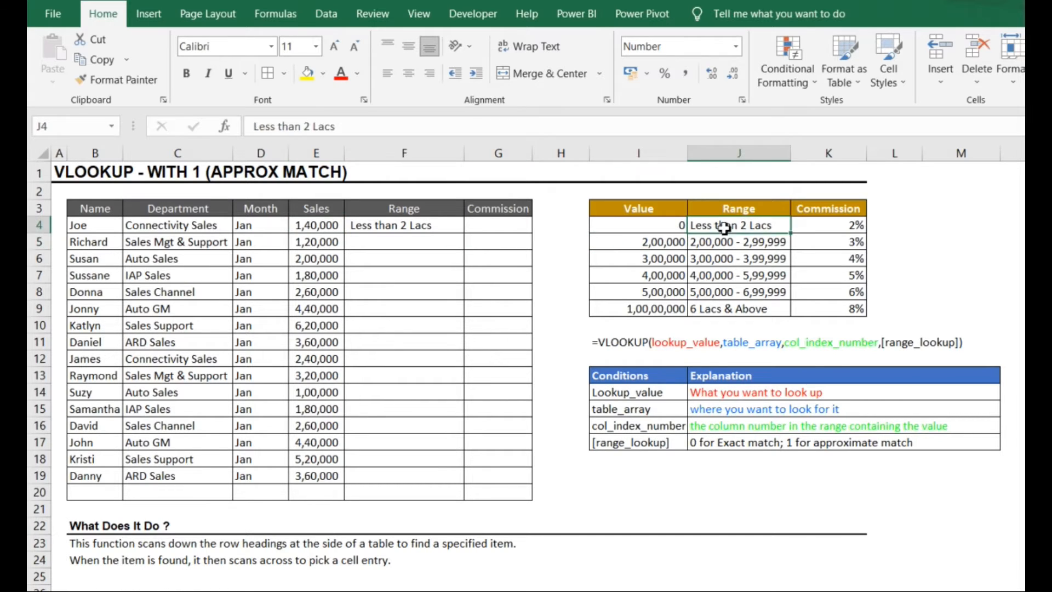
pyautogui.click(481, 211)
pyautogui.click(416, 245)
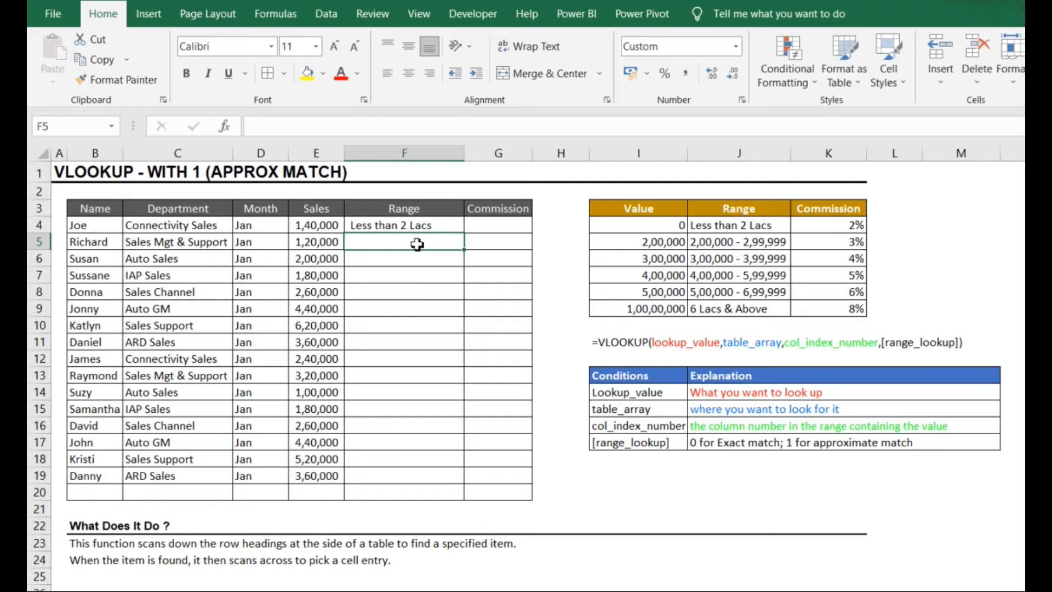
pyautogui.press('Up')
pyautogui.press('Left')
pyautogui.hotkey('ctrl', 'Down')
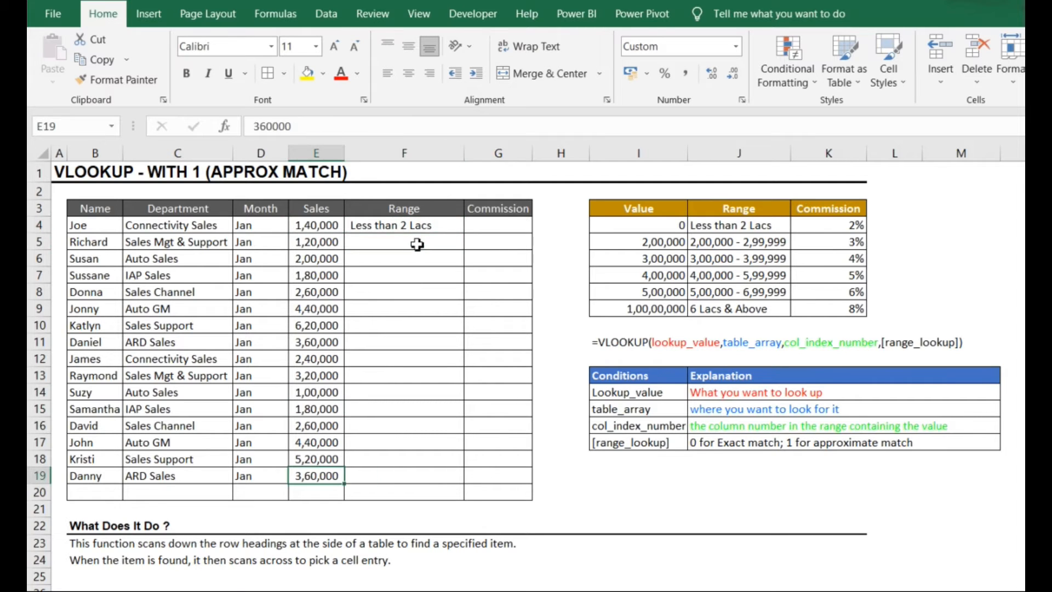
pyautogui.press('Right')
pyautogui.hotkey('ctrl', 'shift', 'Up')
pyautogui.hotkey('ctrl', 'd')
pyautogui.hotkey('ctrl', 'Up')
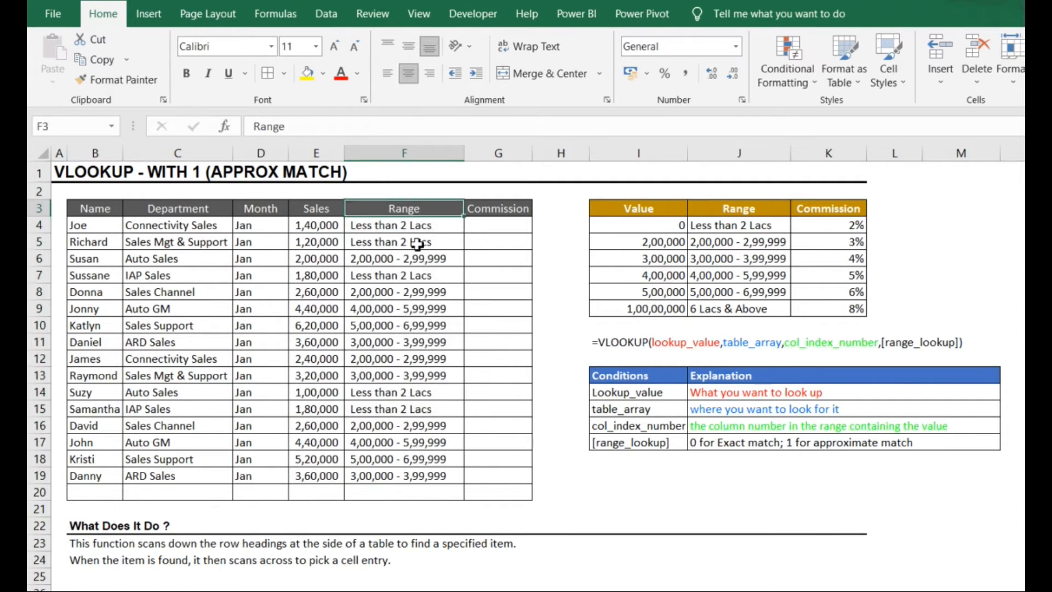
# - Check the looked-up ranges in F6 and F7 against their sales amounts and the Value and Range columns of the commission table
pyautogui.press('Down')
pyautogui.press('Down')
pyautogui.press('Down')
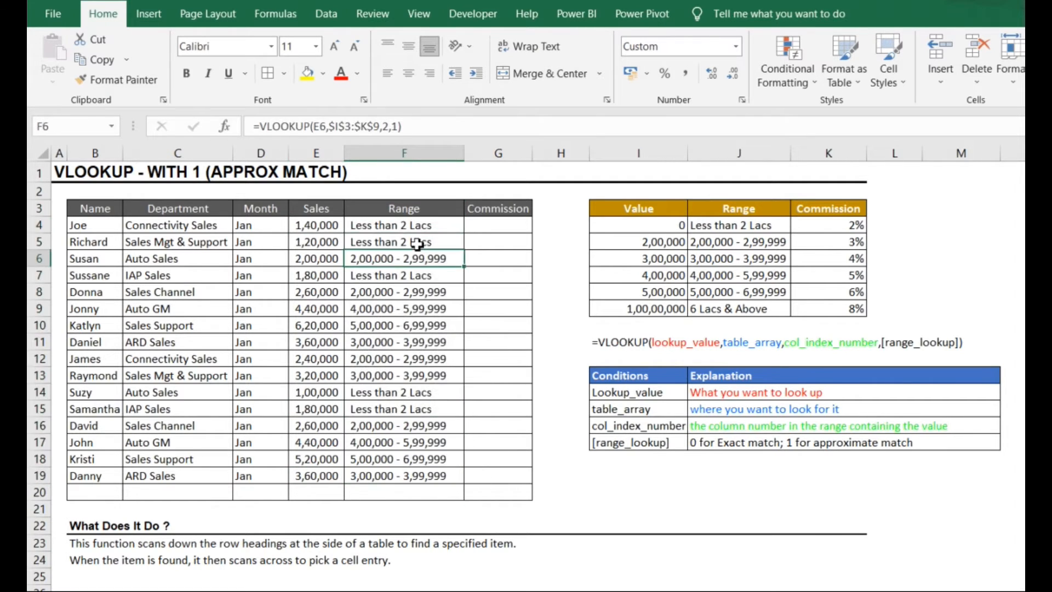
pyautogui.click(317, 263)
pyautogui.click(367, 263)
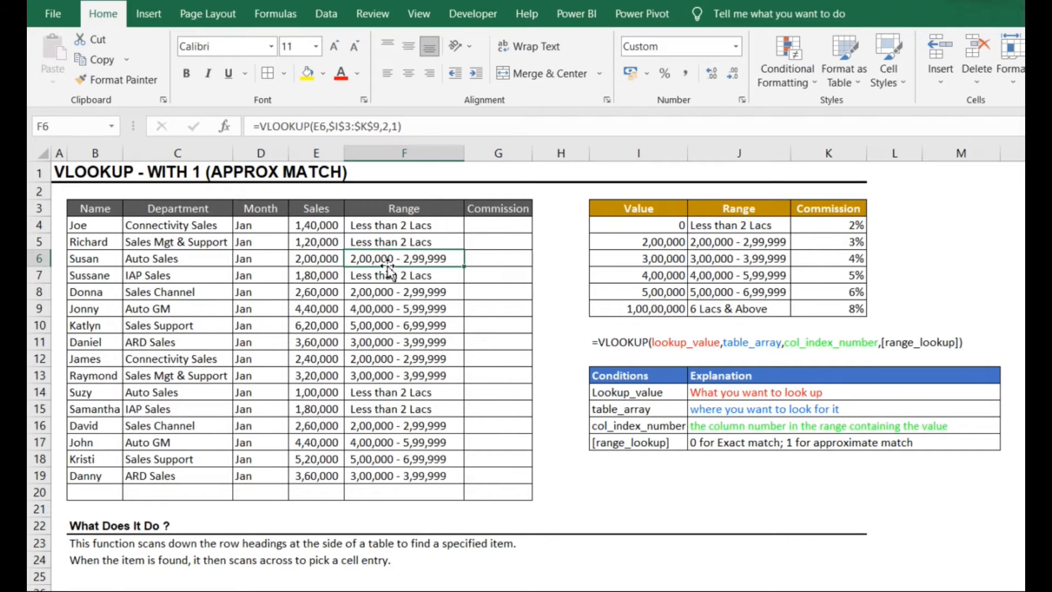
pyautogui.click(667, 260)
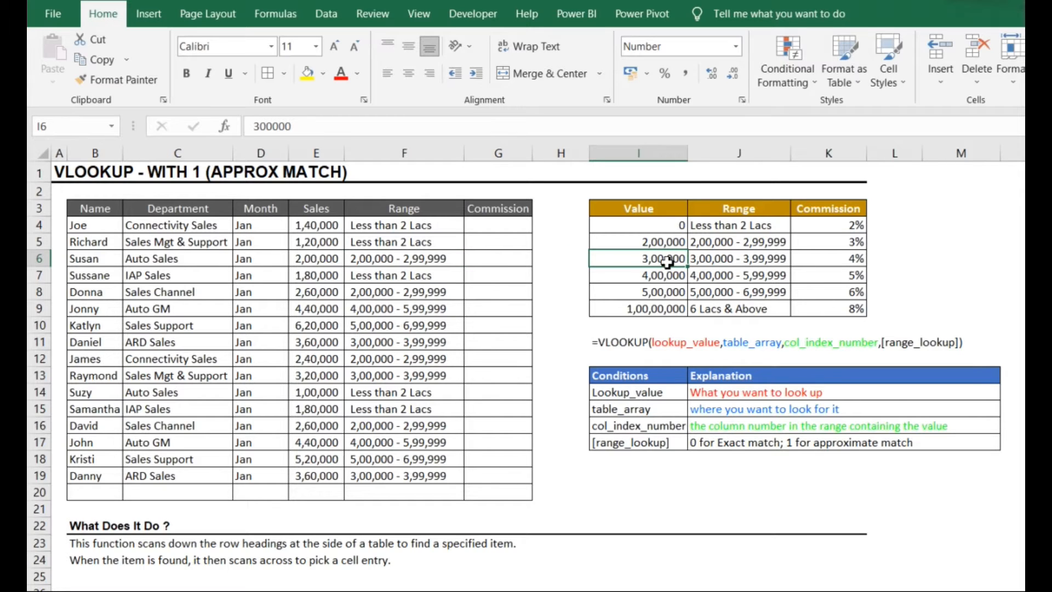
pyautogui.click(716, 242)
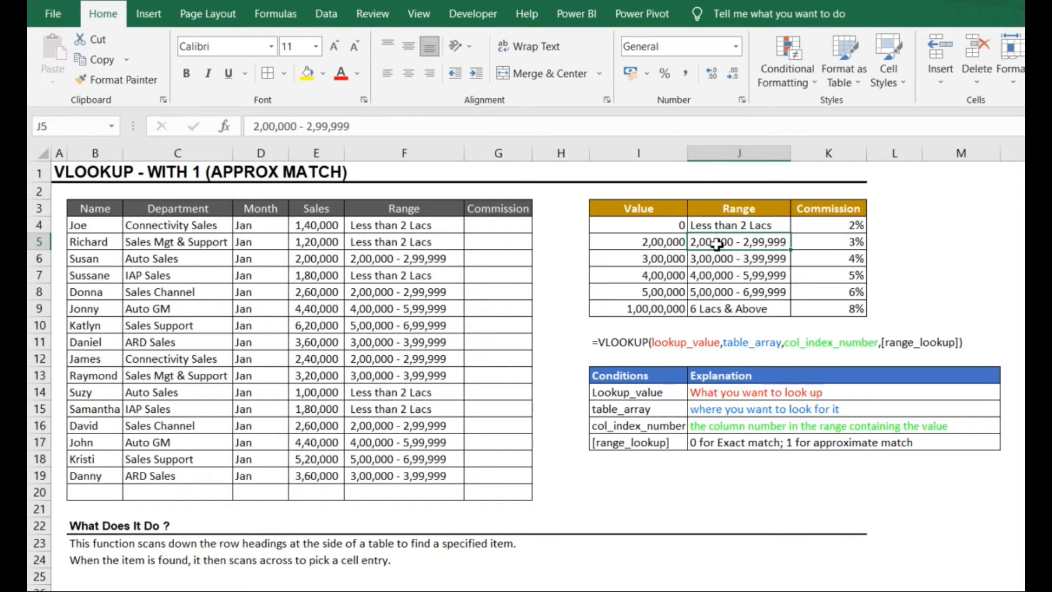
pyautogui.click(367, 277)
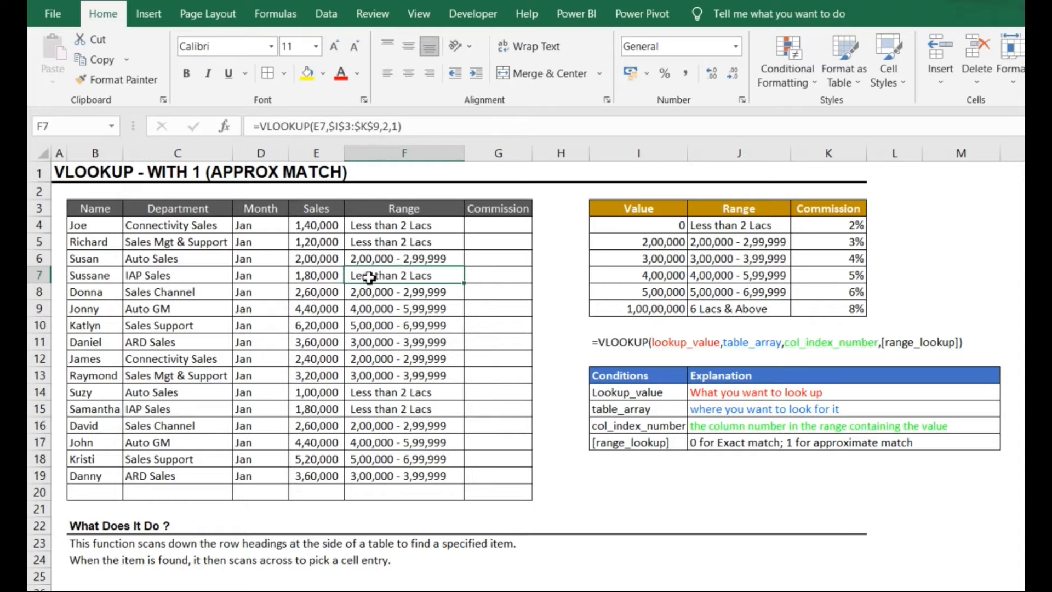
pyautogui.click(673, 244)
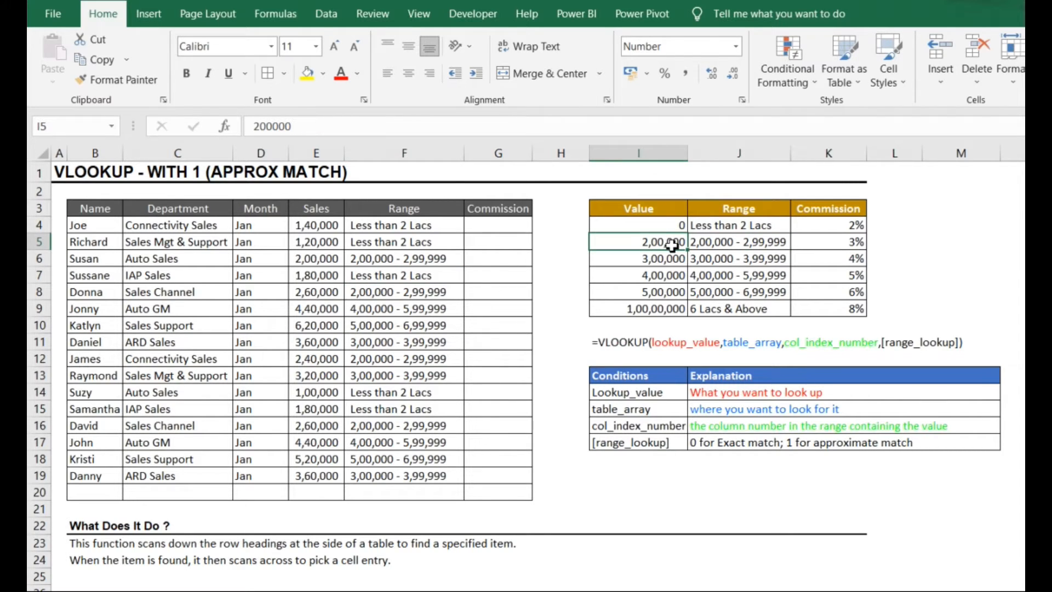
pyautogui.click(729, 229)
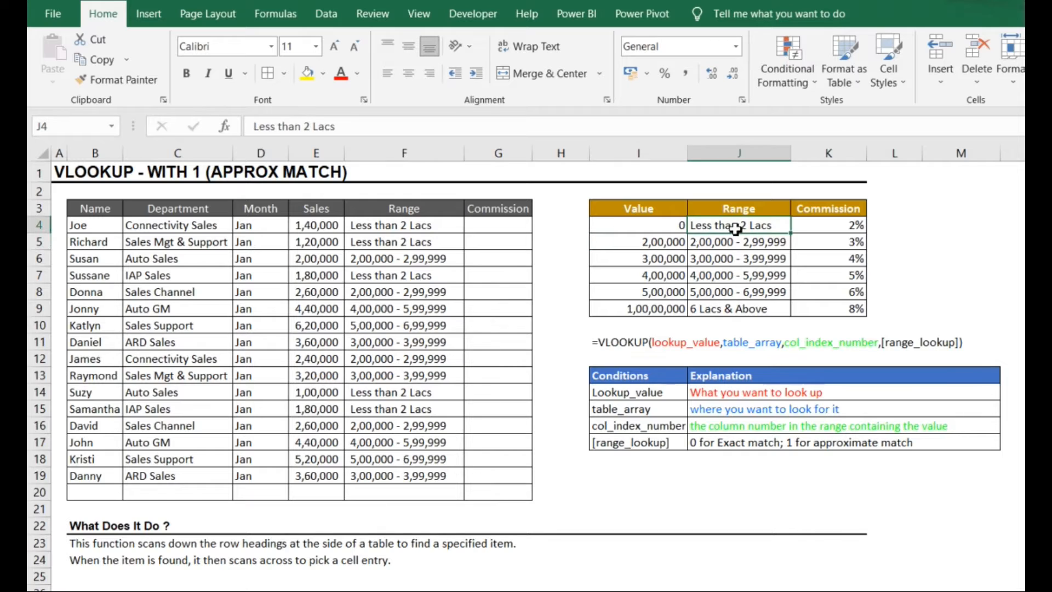
# - Enter =VLOOKUP(E4,$I$3:$K$9,3,1) in cell G4 to look up the first person's commission with an approximate match
pyautogui.click(509, 226)
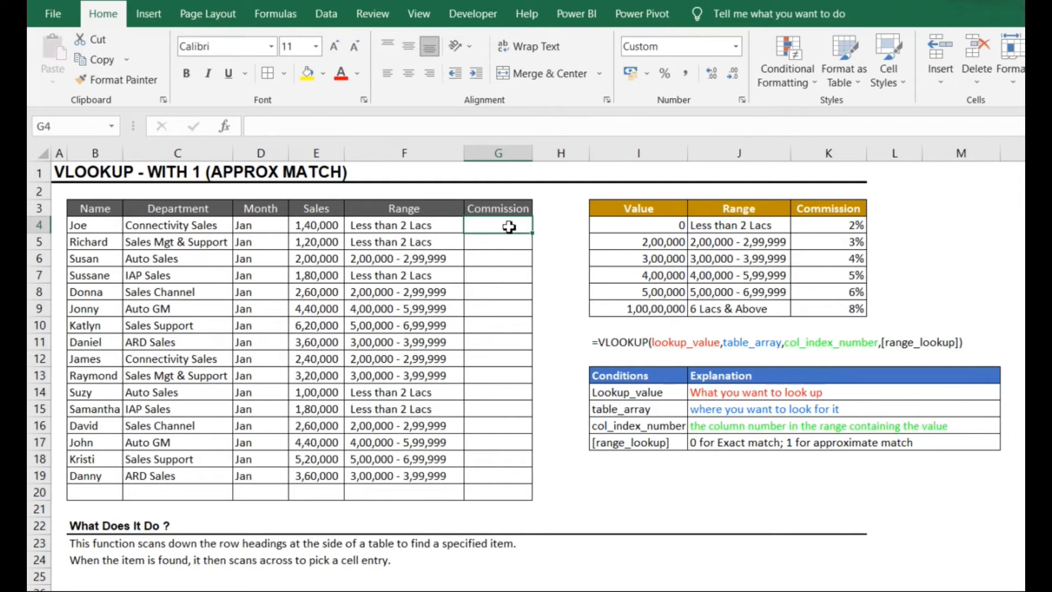
pyautogui.write('=v')
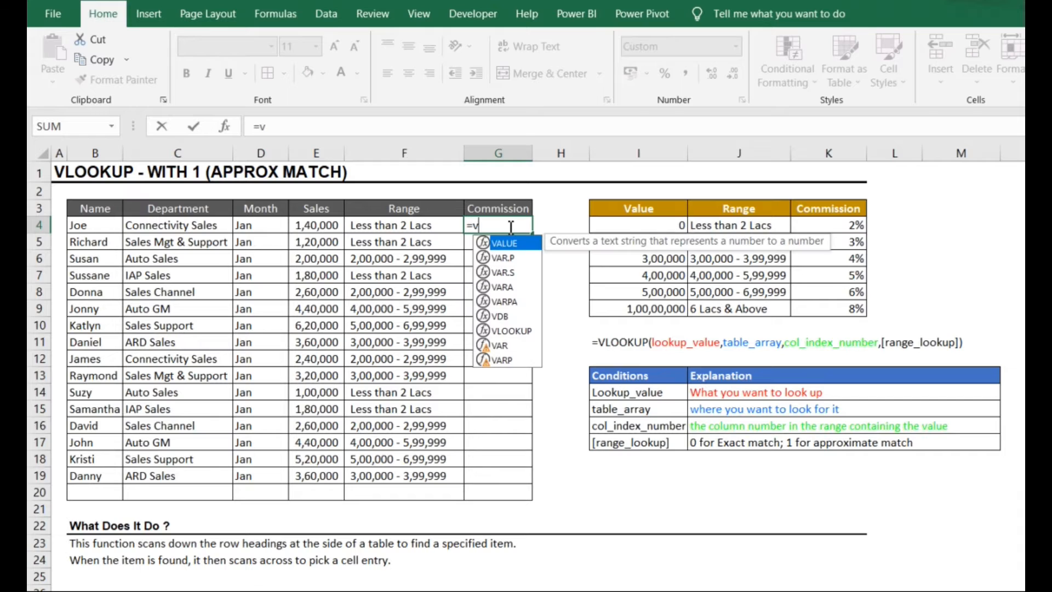
pyautogui.write('lo')
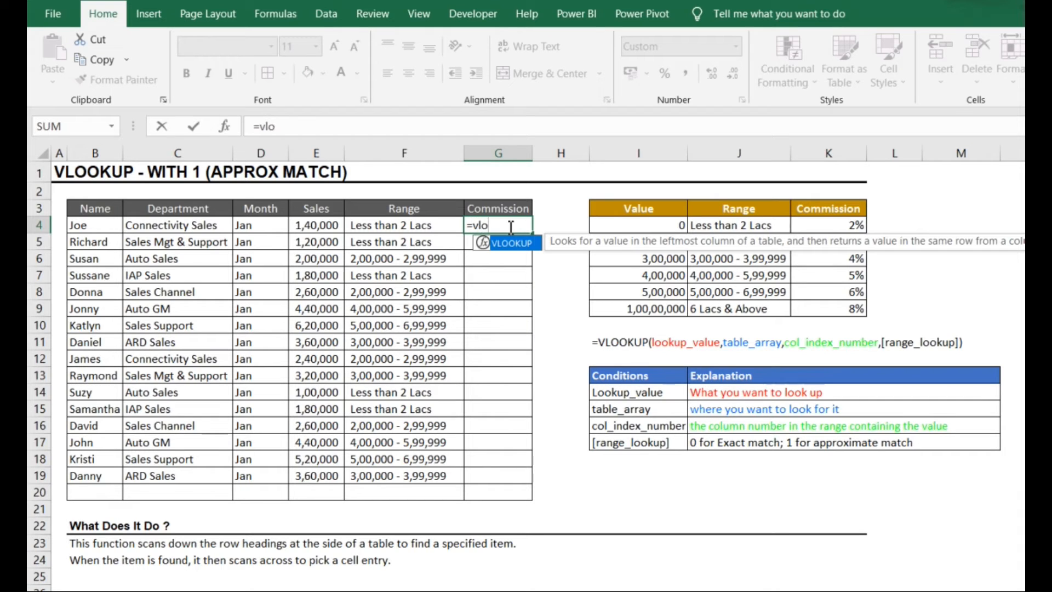
pyautogui.press('Tab')
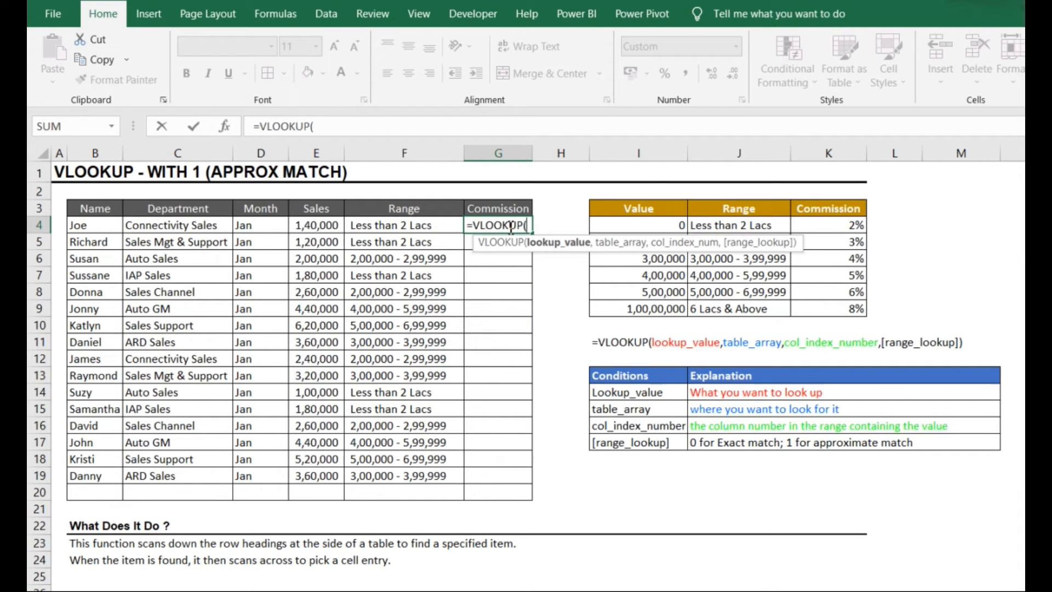
pyautogui.click(304, 225)
pyautogui.write(',')
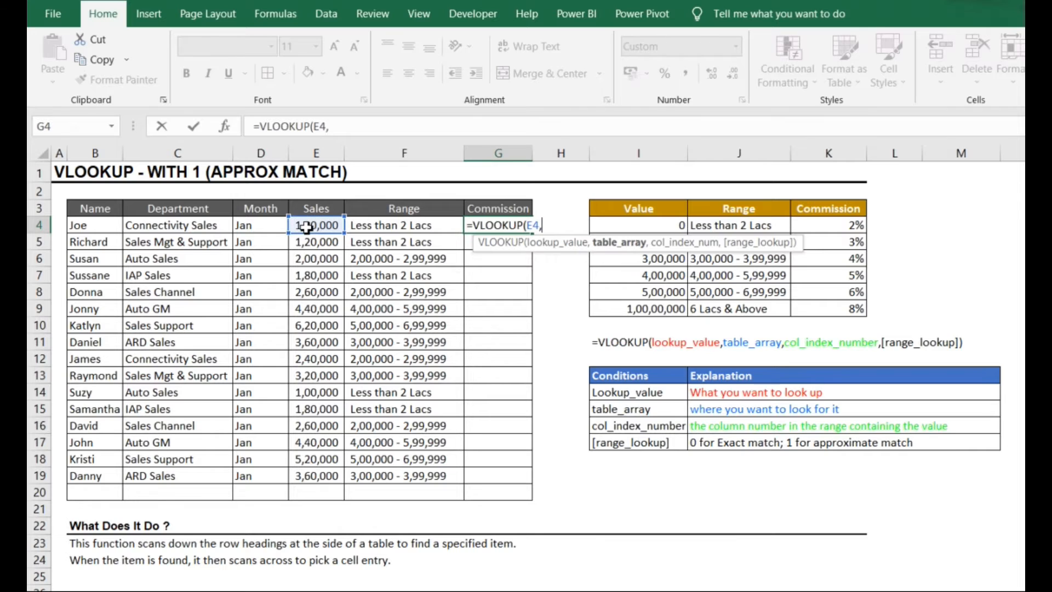
pyautogui.click(662, 210)
pyautogui.moveTo(710, 230); pyautogui.dragTo(827, 306)
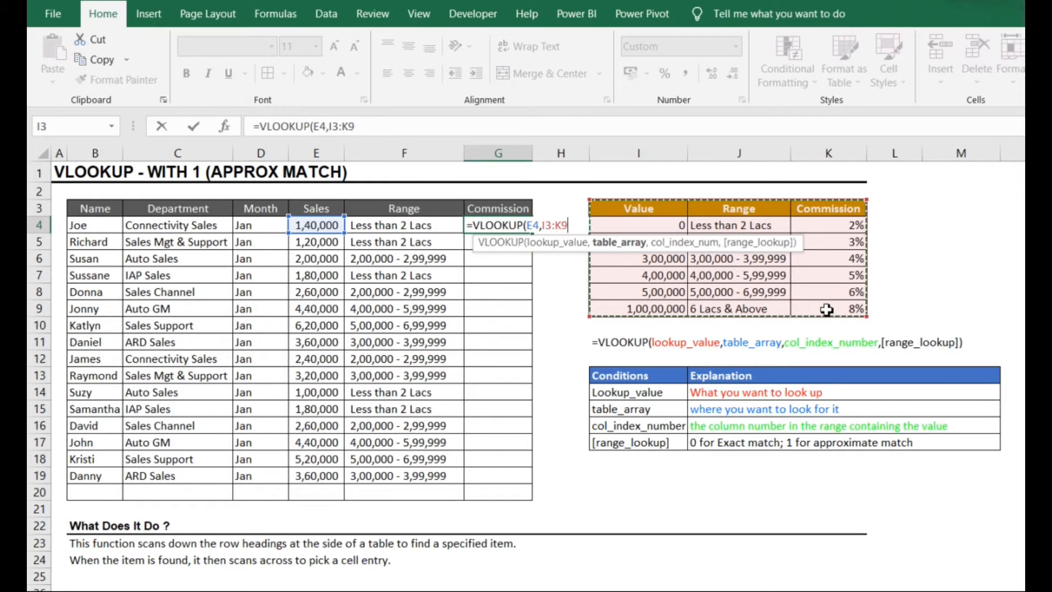
pyautogui.press('F4')
pyautogui.write(',3')
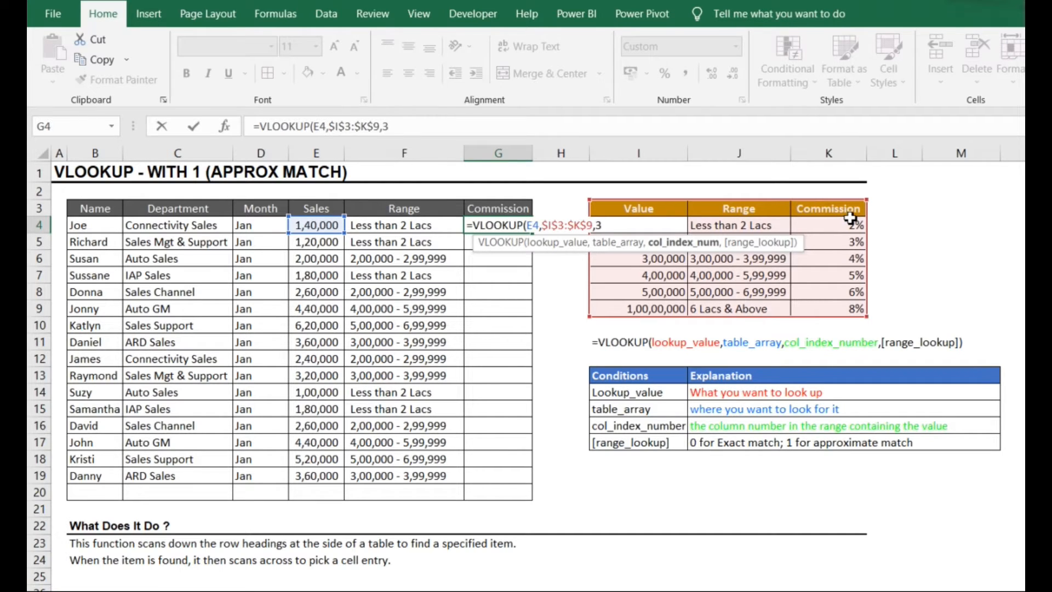
pyautogui.write(',1')
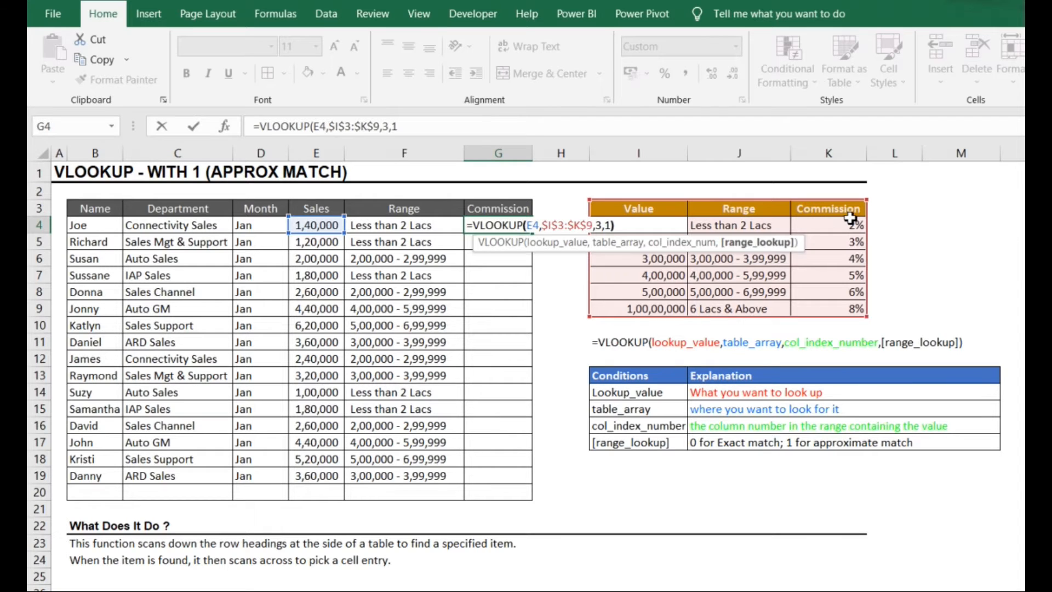
pyautogui.write(')')
pyautogui.press('Return')
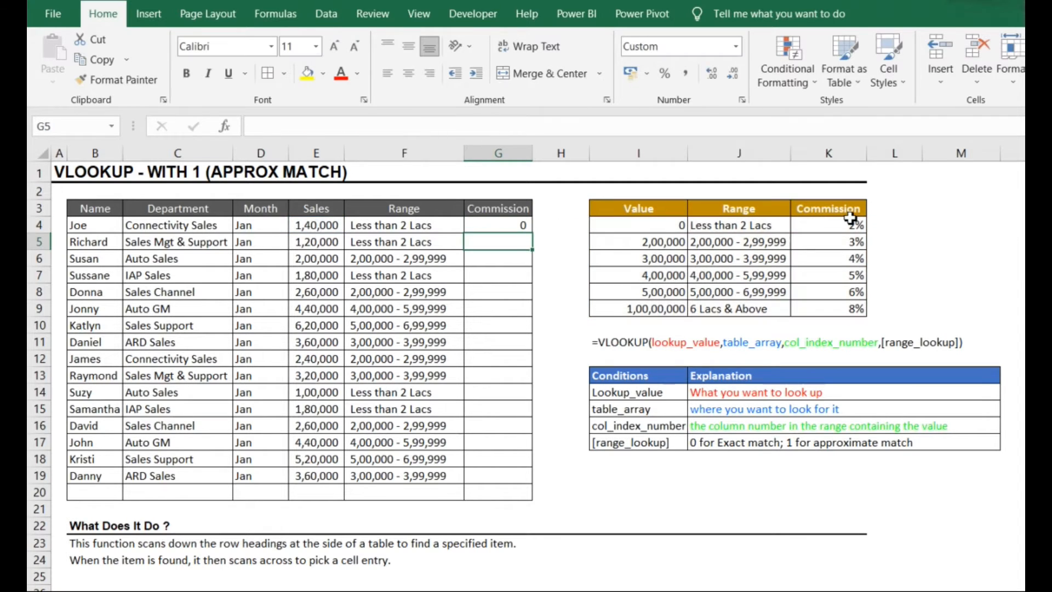
# - Format the commission result in cell G4 as Percentage
pyautogui.press('Up')
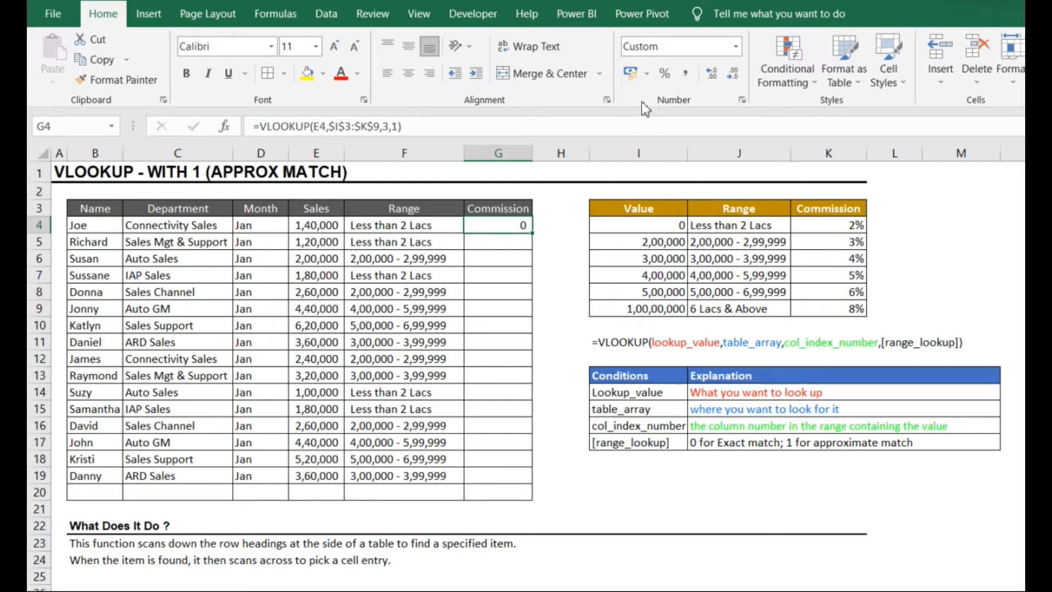
pyautogui.click(735, 46)
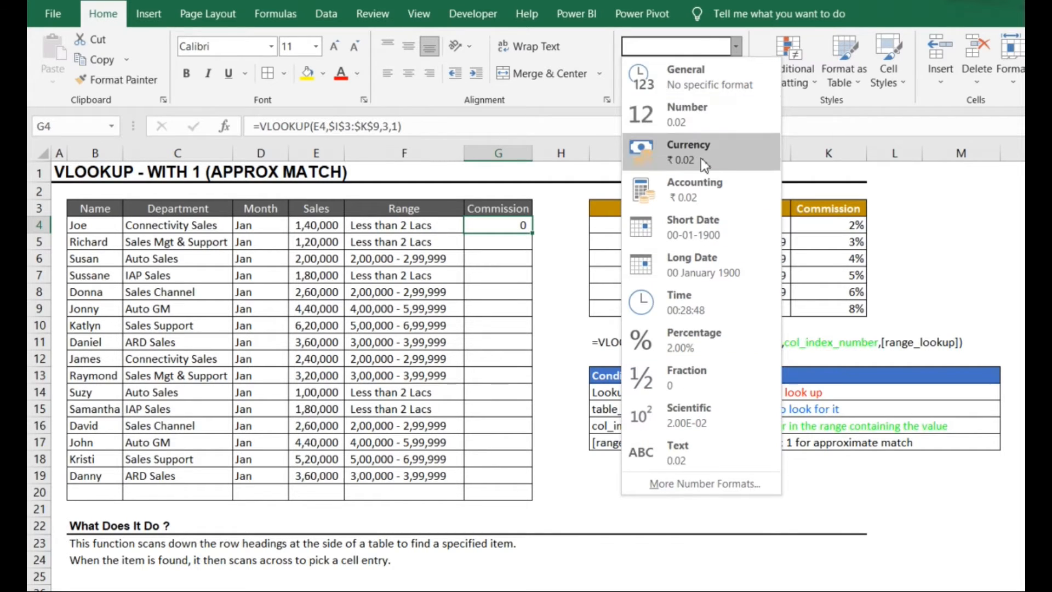
pyautogui.click(684, 337)
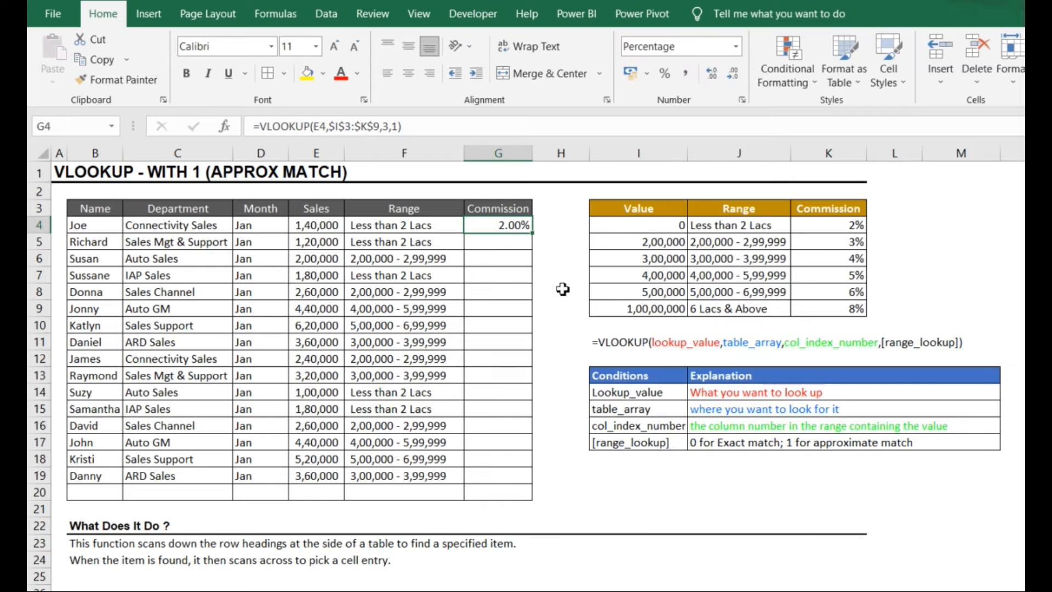
# - Copy the commission formula from cell G4 down through G19
pyautogui.hotkey('ctrl', 'c')
pyautogui.hotkey('shift', 'Down')
pyautogui.hotkey('shift', 'Down')
pyautogui.hotkey('shift', 'Down')
pyautogui.hotkey('shift', 'Down')
pyautogui.hotkey('shift', 'Down')
pyautogui.hotkey('shift', 'Down')
pyautogui.hotkey('shift', 'Down')
pyautogui.hotkey('shift', 'Down')
pyautogui.hotkey('shift', 'Down')
pyautogui.hotkey('shift', 'Down')
pyautogui.hotkey('shift', 'Down')
pyautogui.hotkey('shift', 'Down')
pyautogui.hotkey('shift', 'Down')
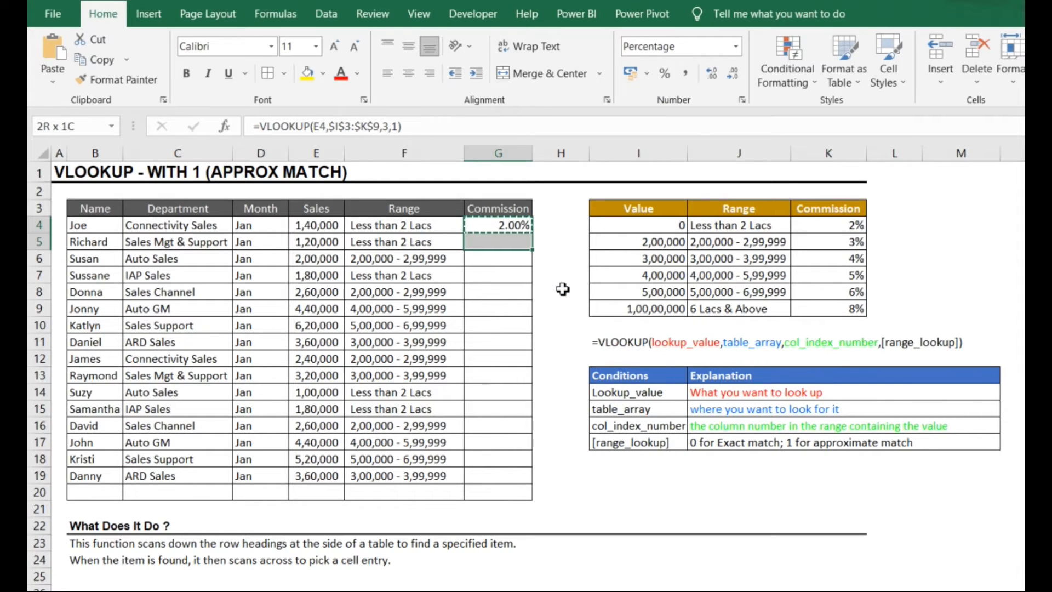
pyautogui.hotkey('shift', 'Down')
pyautogui.hotkey('shift', 'Down')
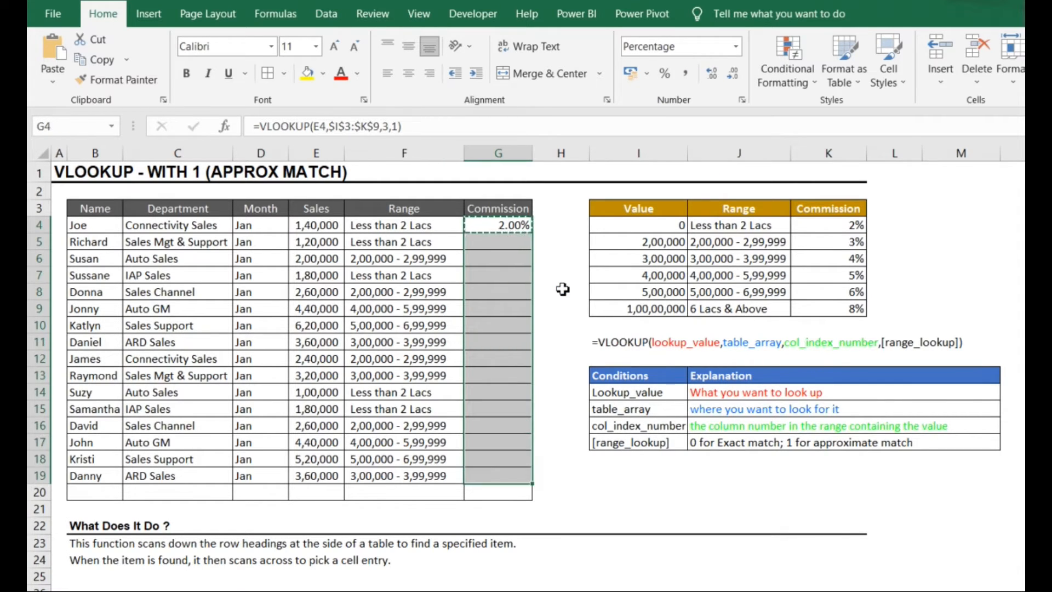
pyautogui.hotkey('ctrl', 'v')
pyautogui.press('Escape')
pyautogui.press('Left')
pyautogui.press('Right')
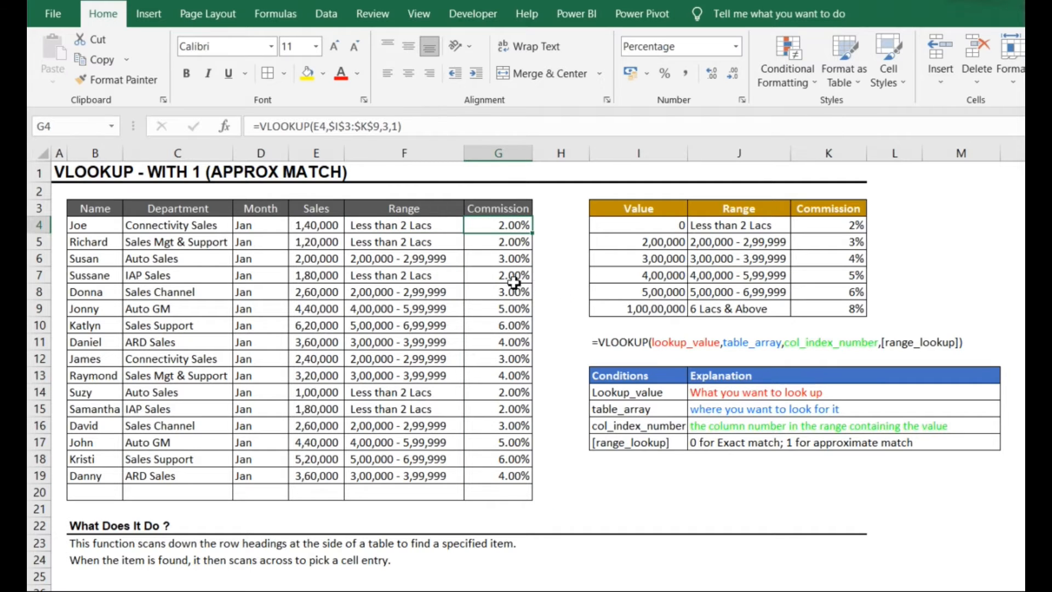
# - Check the filled commissions against the table's Commission values in K4, K5 and K6, using the ranges in F6 and F11
pyautogui.click(855, 229)
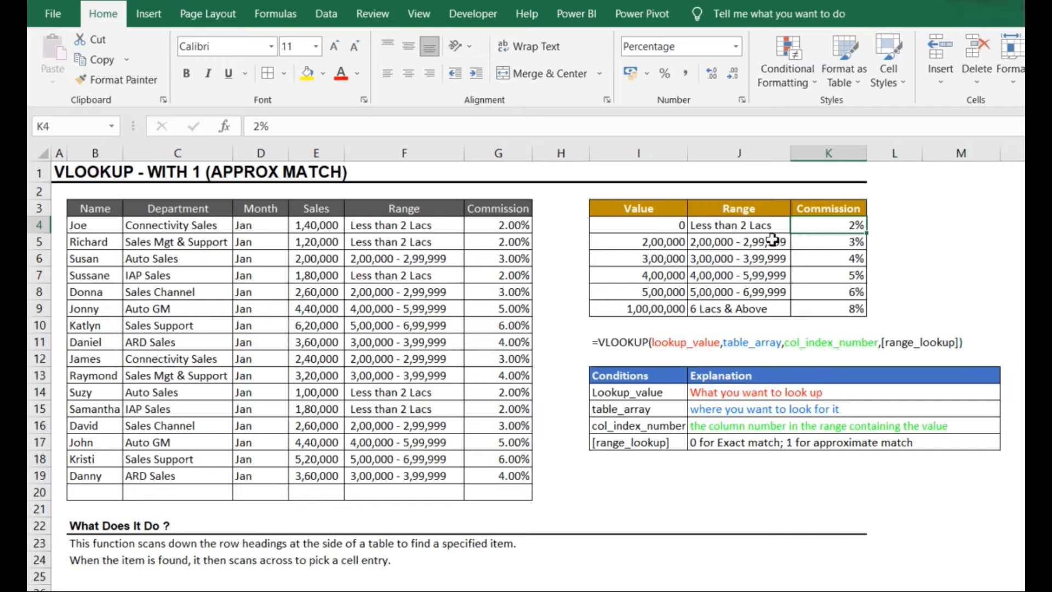
pyautogui.click(443, 261)
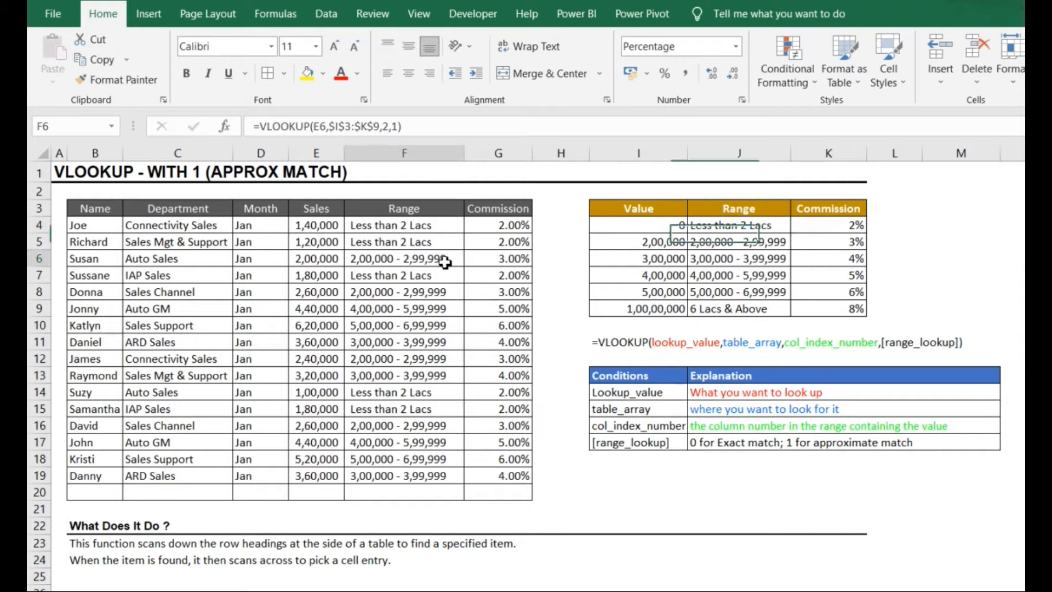
pyautogui.click(833, 244)
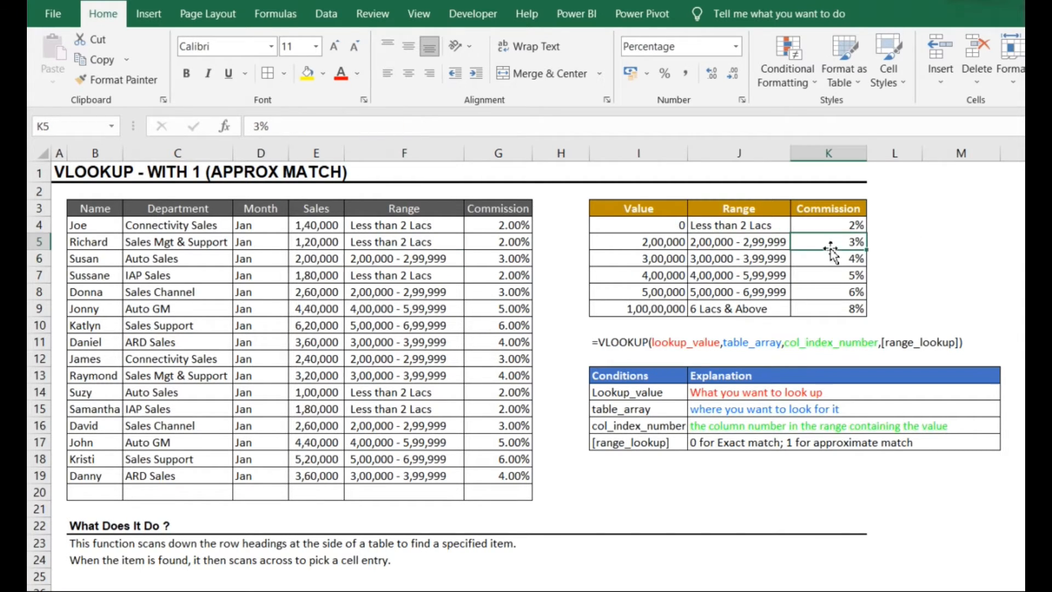
pyautogui.click(443, 343)
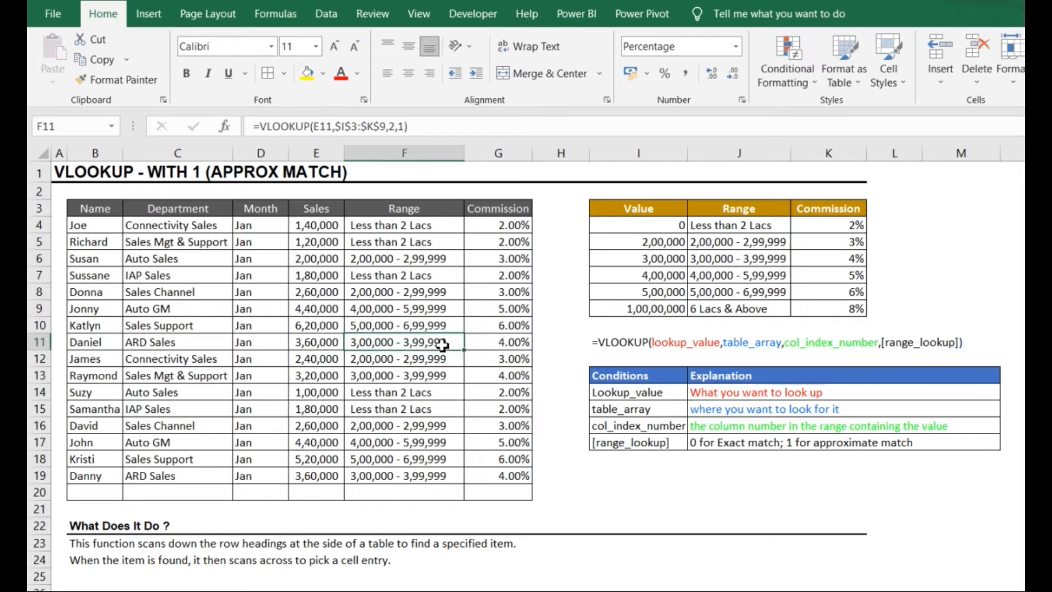
pyautogui.click(825, 262)
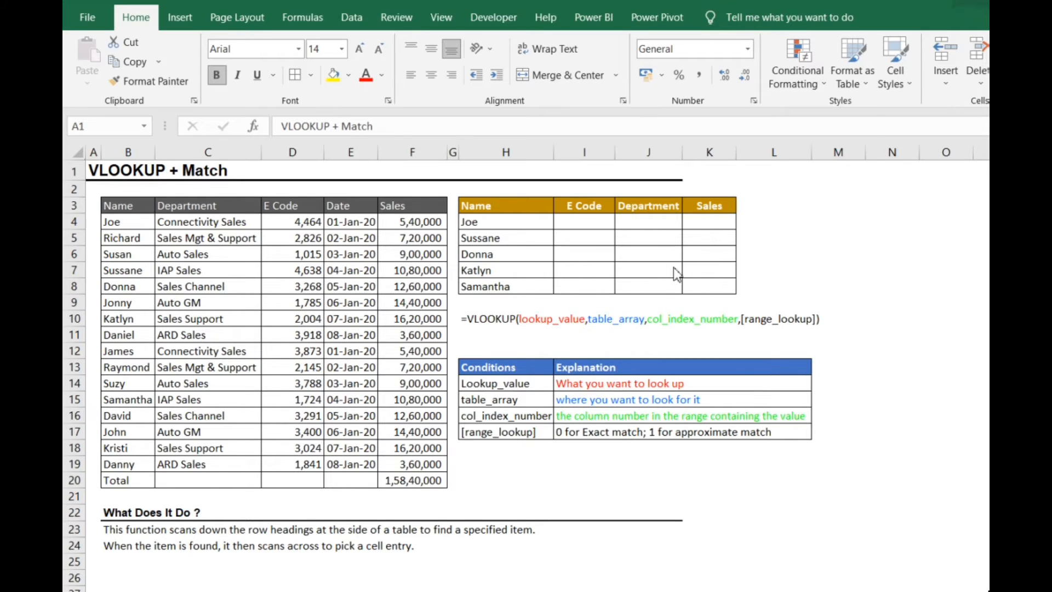
# - Examine the data rows B4:F19 and the Department, E Code, Date and Sales columns on the VLOOKUP + Match sheet
pyautogui.press('Escape')
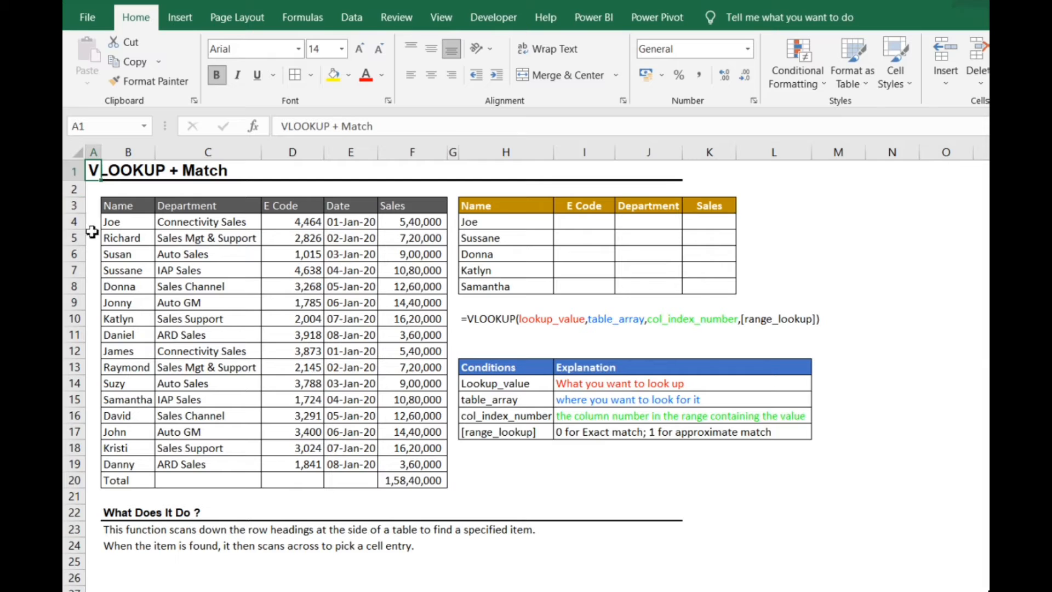
pyautogui.moveTo(132, 222); pyautogui.dragTo(432, 465)
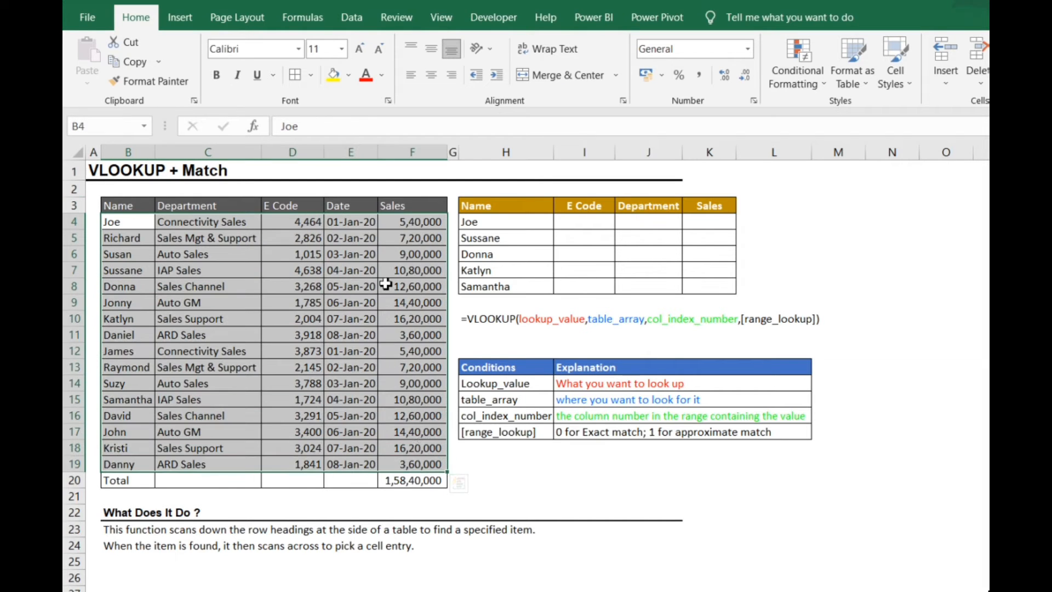
pyautogui.click(386, 283)
pyautogui.click(225, 219)
pyautogui.click(222, 207)
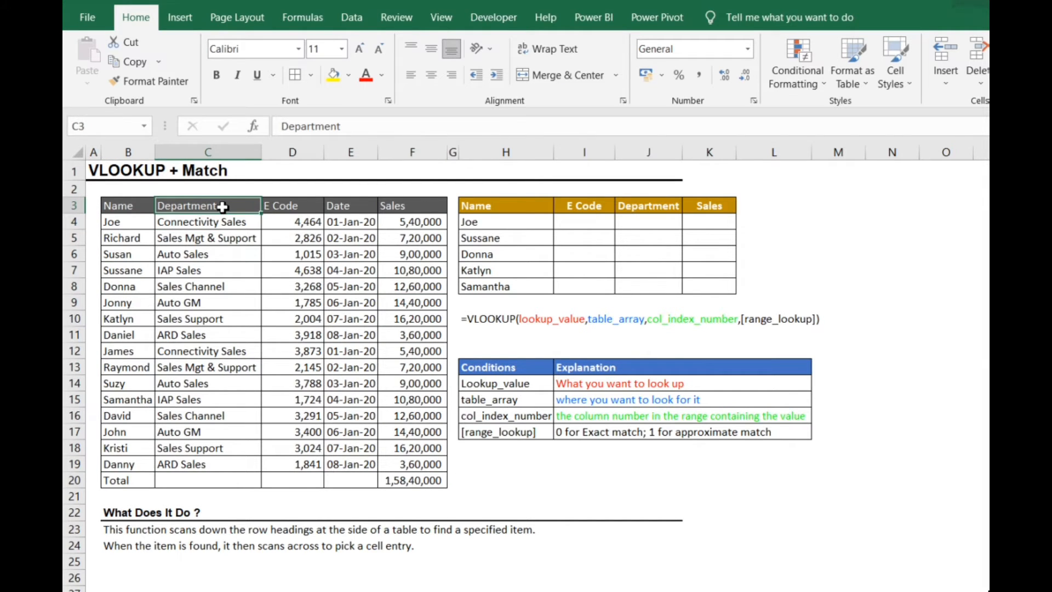
pyautogui.click(351, 151)
pyautogui.click(411, 204)
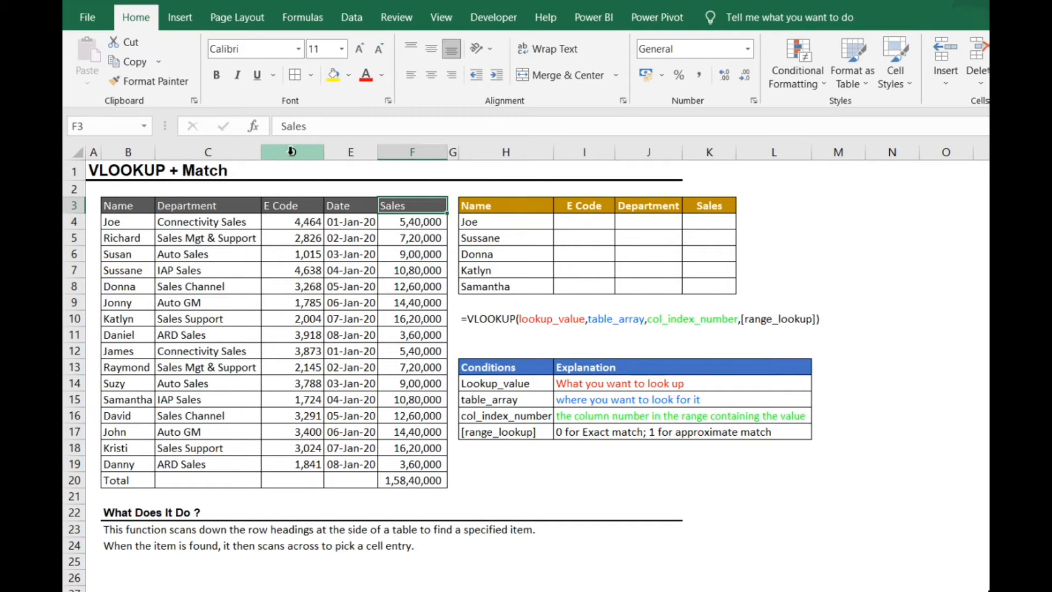
pyautogui.click(247, 152)
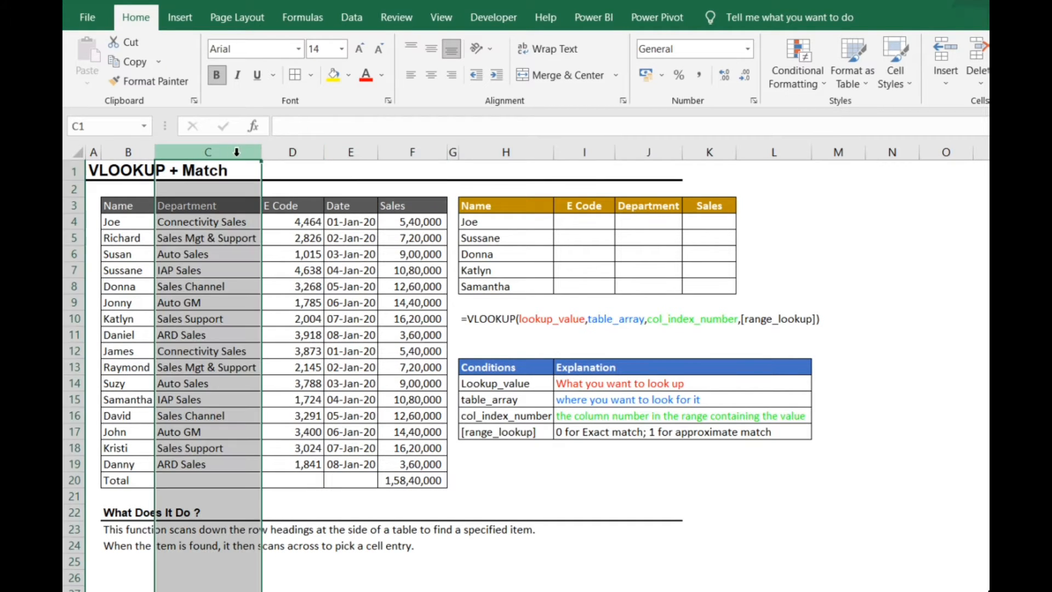
pyautogui.click(597, 222)
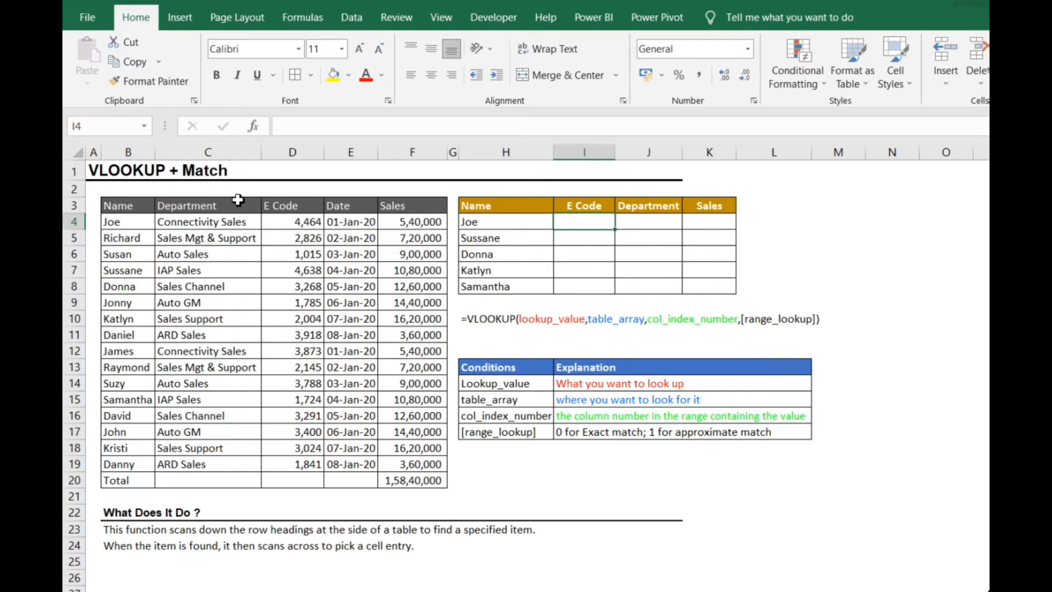
pyautogui.write('=v')
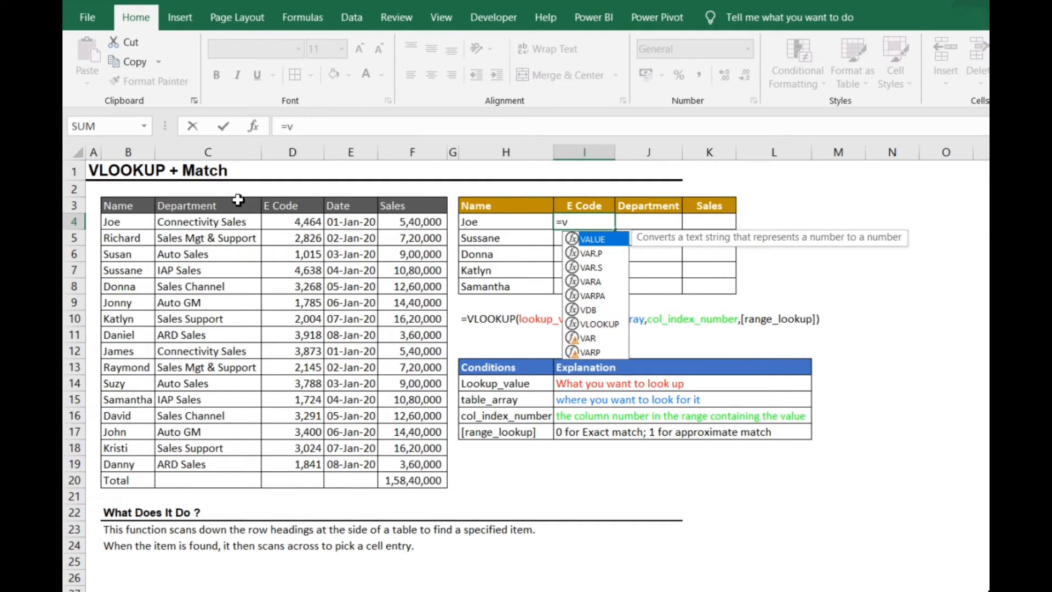
pyautogui.write('lo')
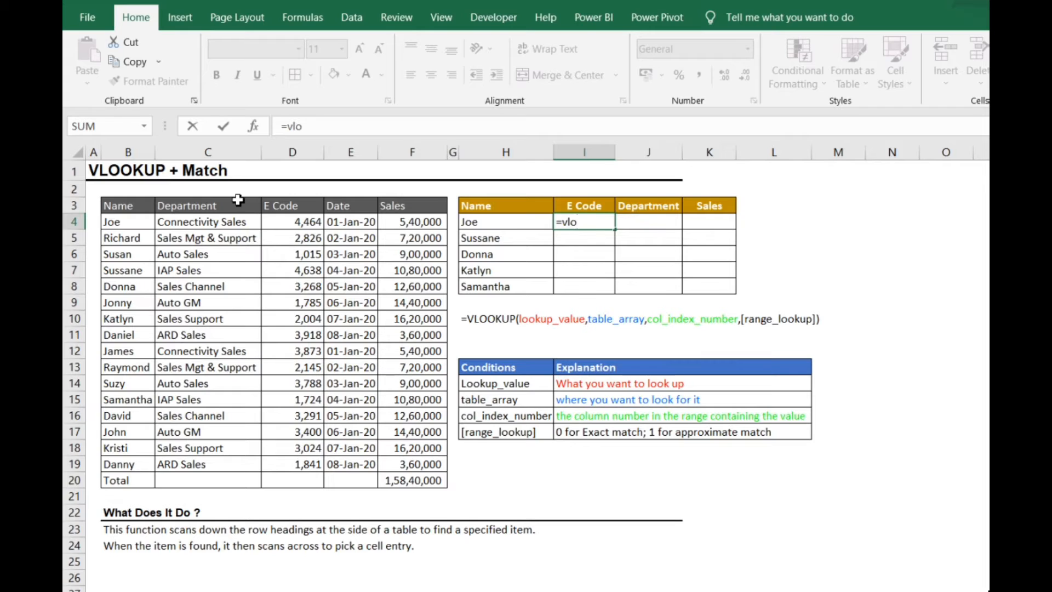
pyautogui.press('Tab')
pyautogui.press('Left')
# - Enter =VLOOKUP(H4,$B$3:$F$20,3,0) in cell I4 to look up the first person's E Code with an exact match
pyautogui.write('=')
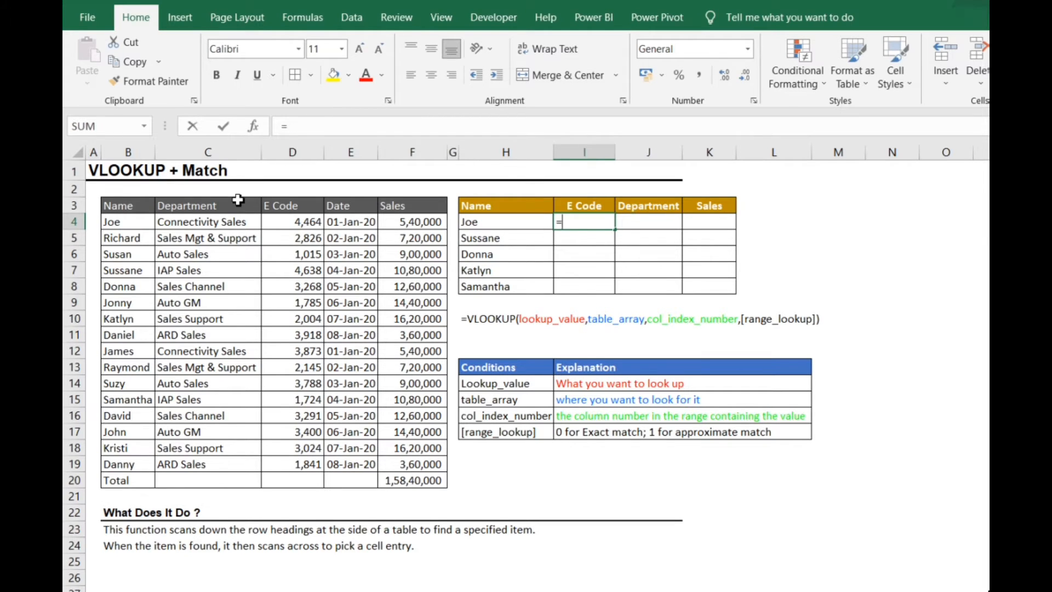
pyautogui.write('VLO')
pyautogui.press('Tab')
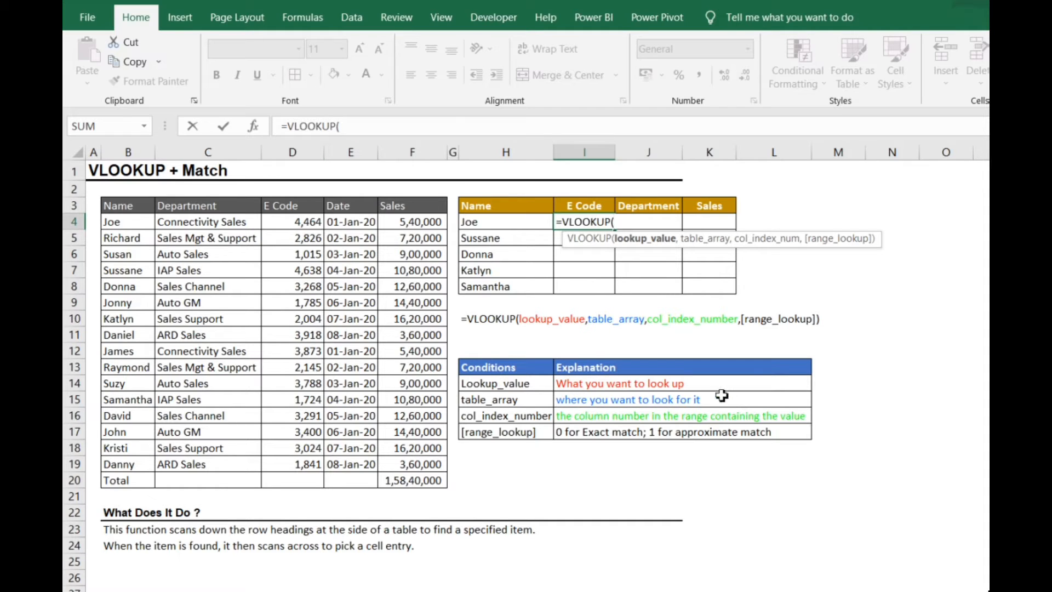
pyautogui.click(497, 224)
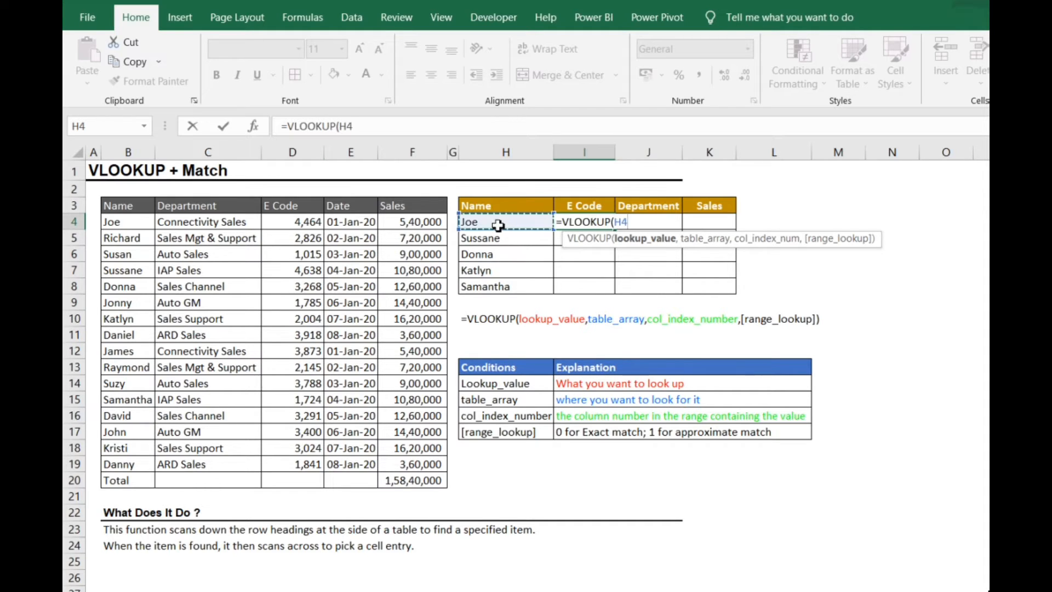
pyautogui.write(',')
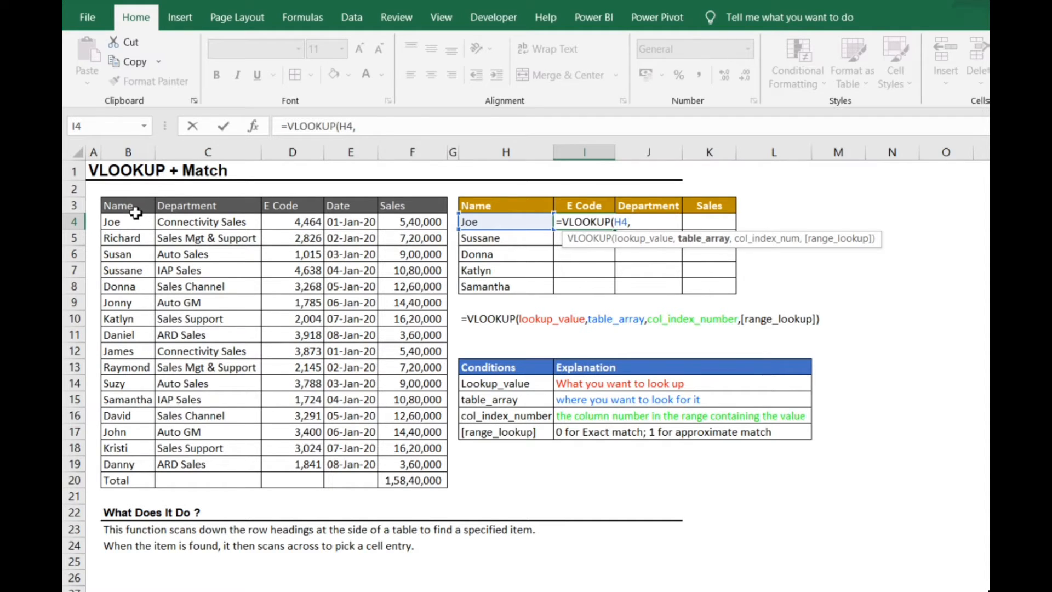
pyautogui.moveTo(135, 211); pyautogui.dragTo(412, 481)
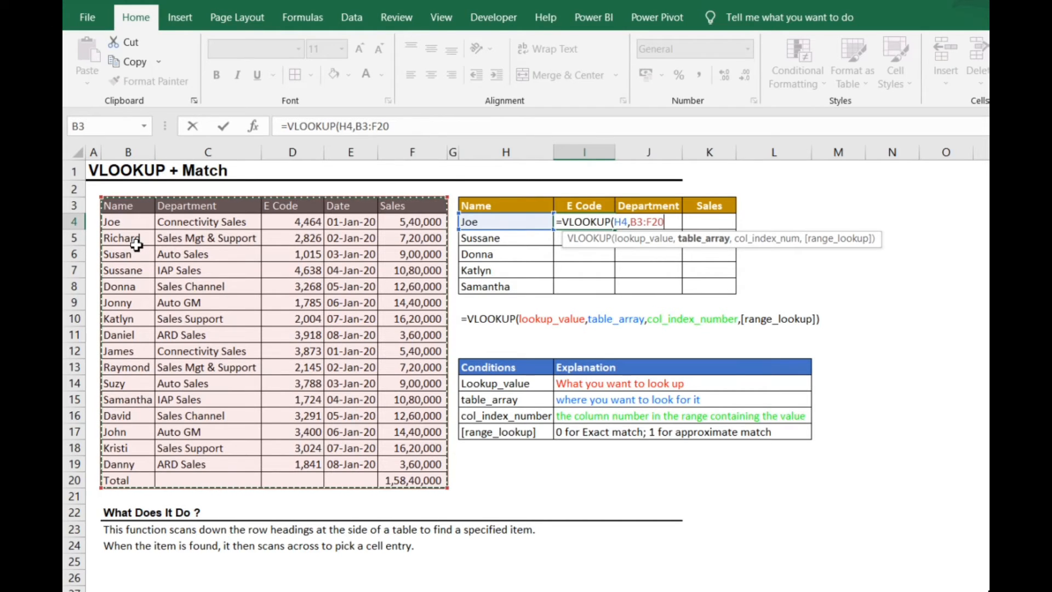
pyautogui.press('F4')
pyautogui.write(',')
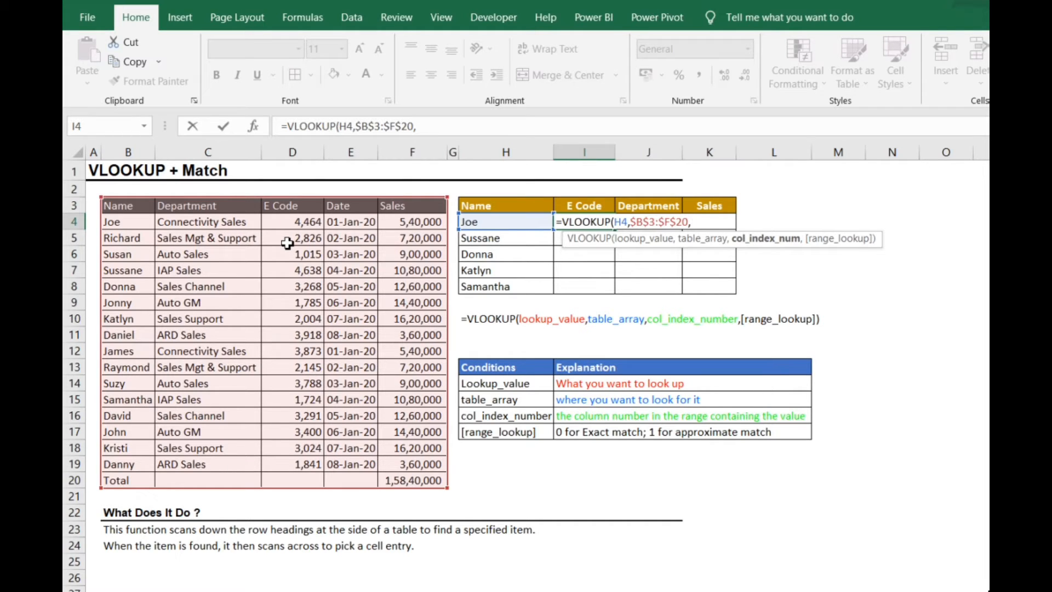
pyautogui.write(',0)')
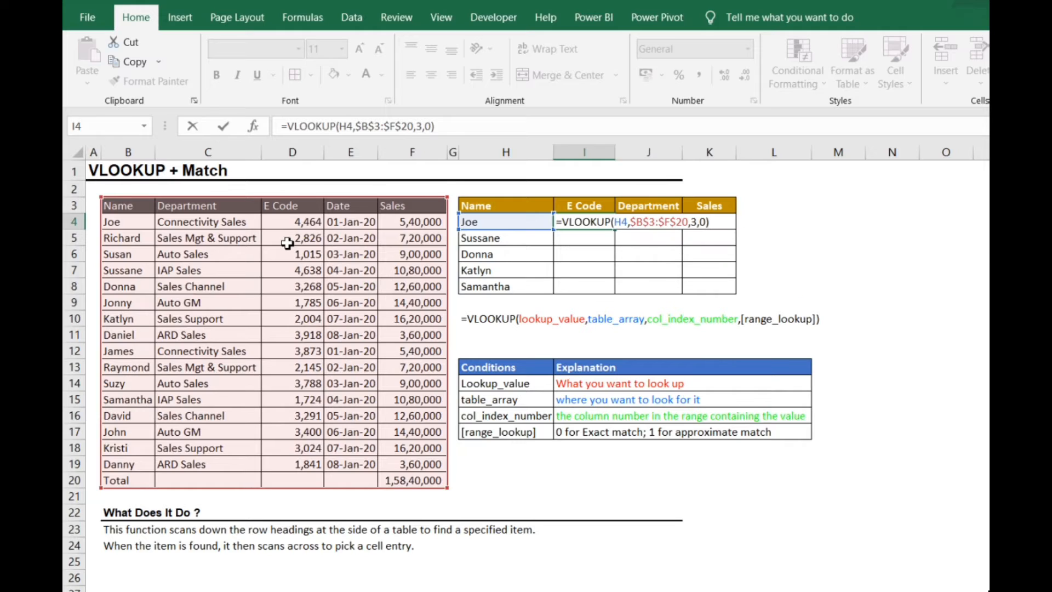
pyautogui.hotkey('ctrl', 'Return')
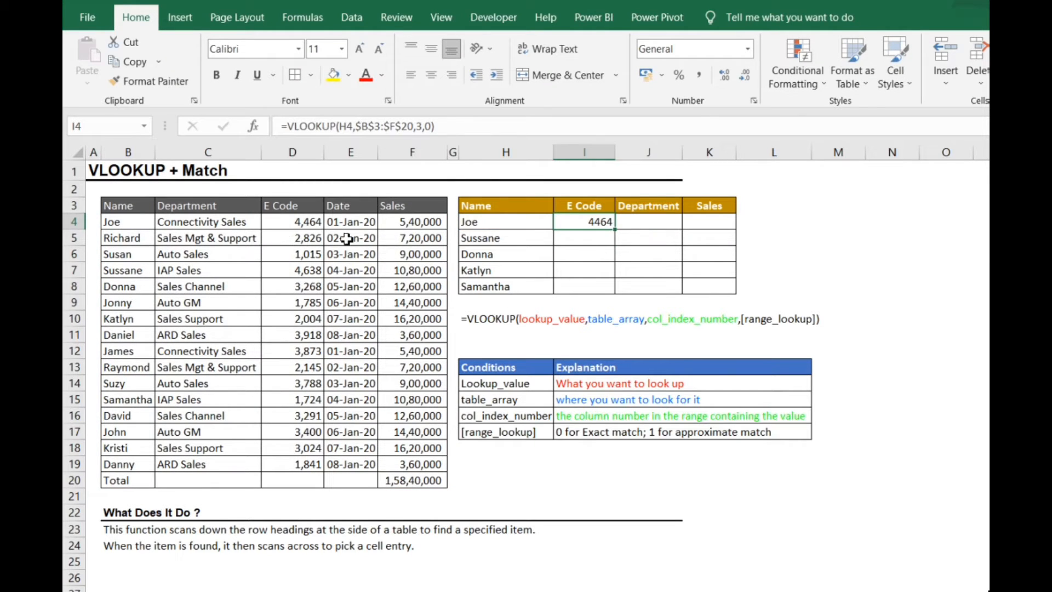
# - Compare the I4 result with the source table's E Code in D4, and inspect the column index argument in the I4 formula
pyautogui.click(282, 228)
pyautogui.click(598, 222)
pyautogui.click(418, 124)
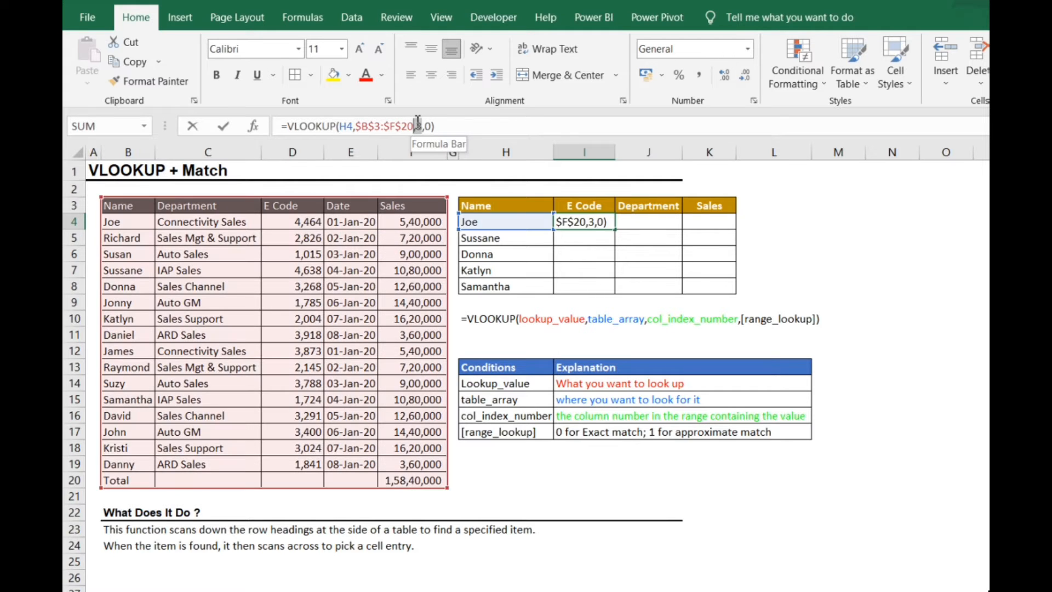
pyautogui.doubleClick(419, 126)
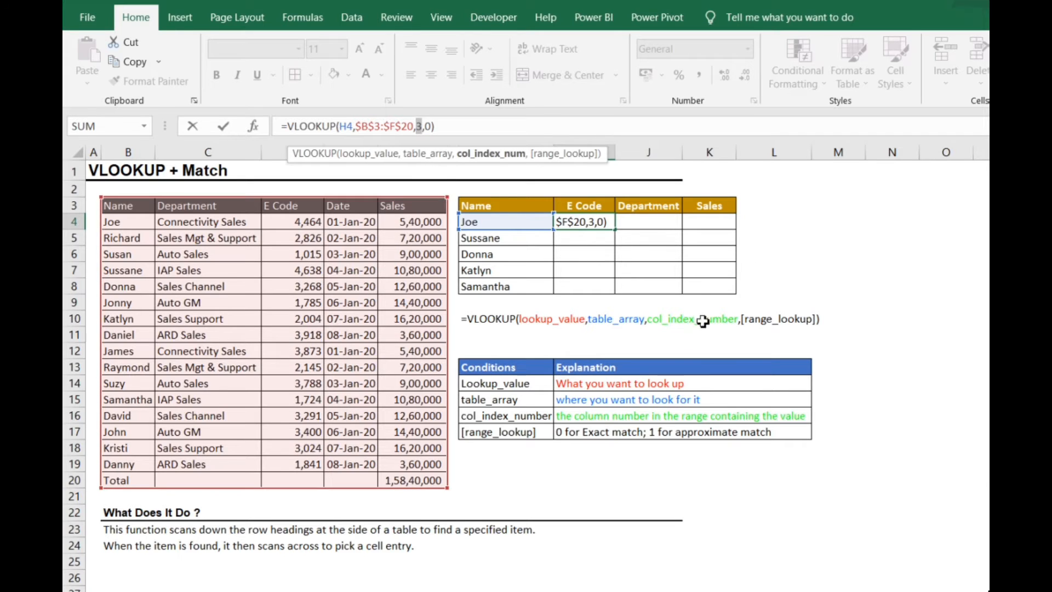
pyautogui.click(780, 211)
# - Enter =MATCH(I3,$B$3:$F$3,0) in cell L4 to find the E Code heading's column number, and check its references
pyautogui.click(794, 227)
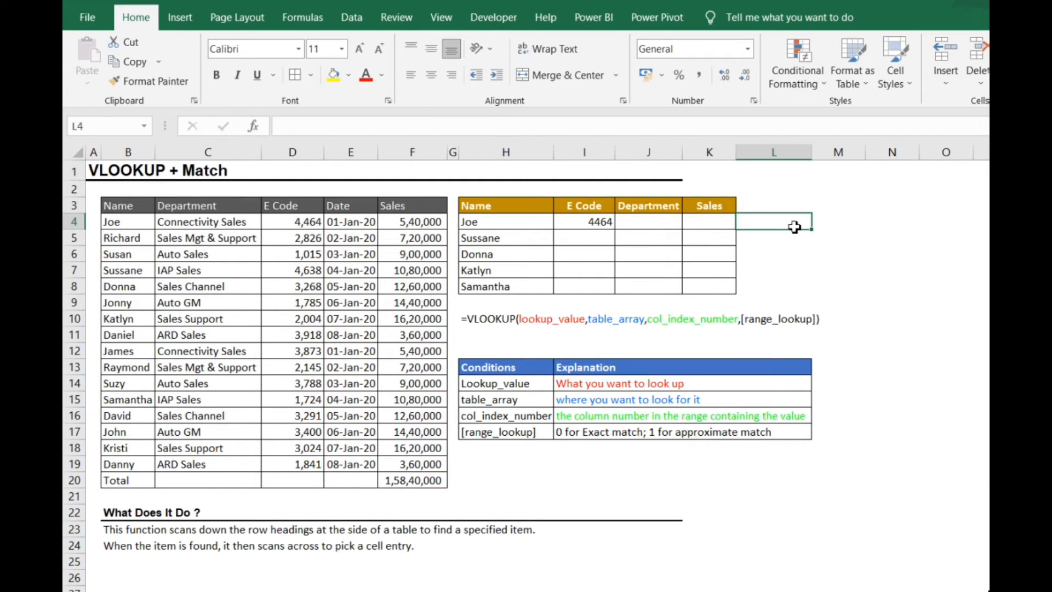
pyautogui.write('=')
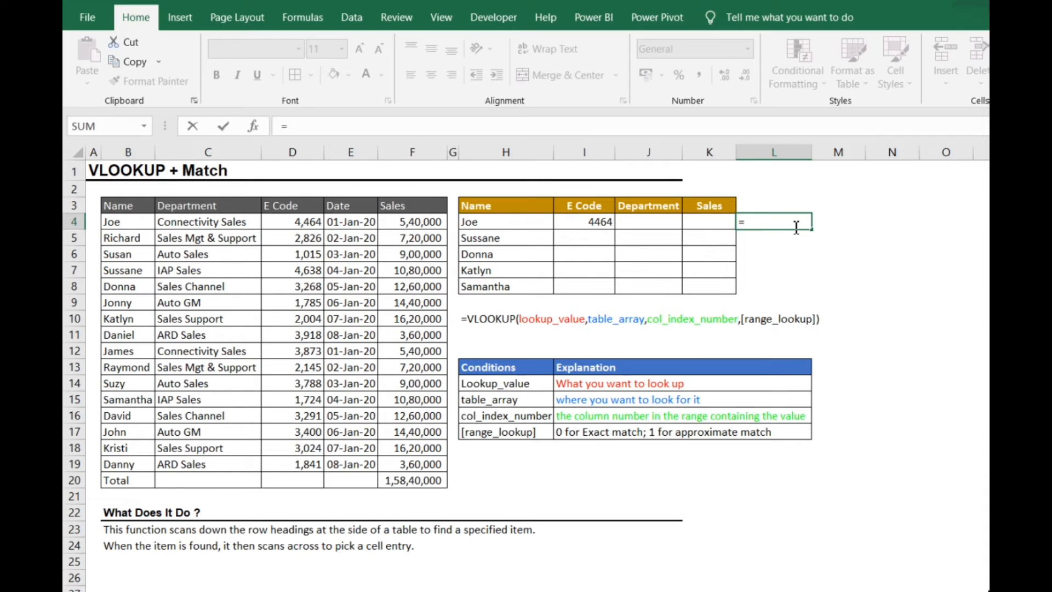
pyautogui.write('MATCH(')
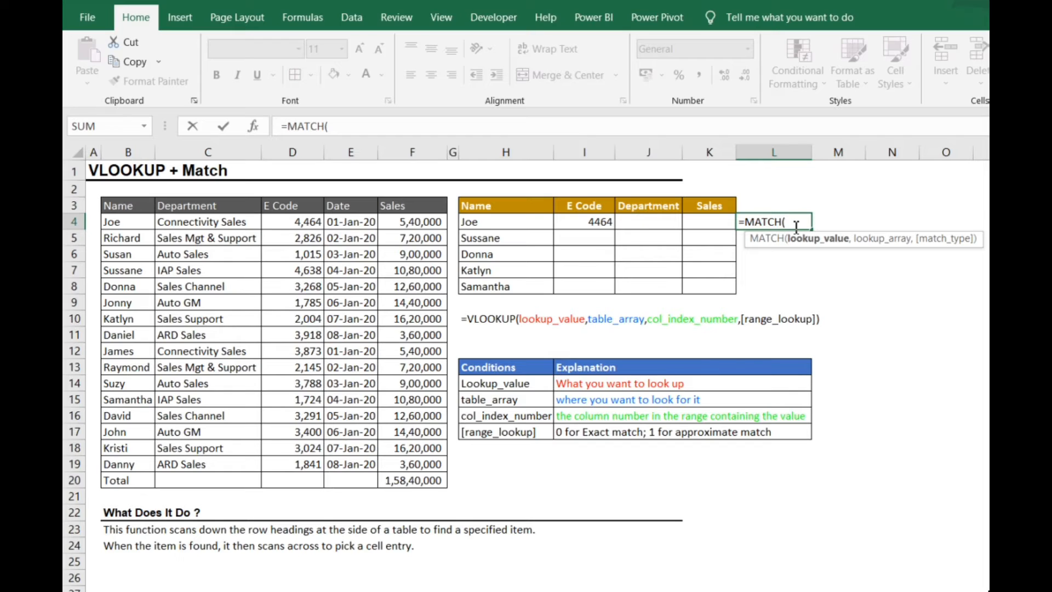
pyautogui.click(596, 204)
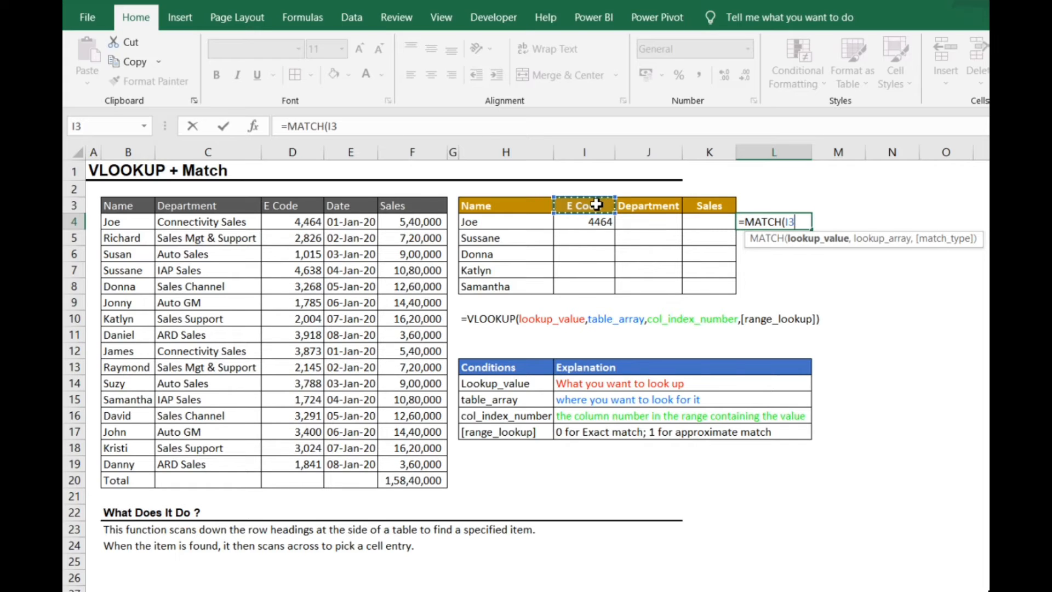
pyautogui.write(',')
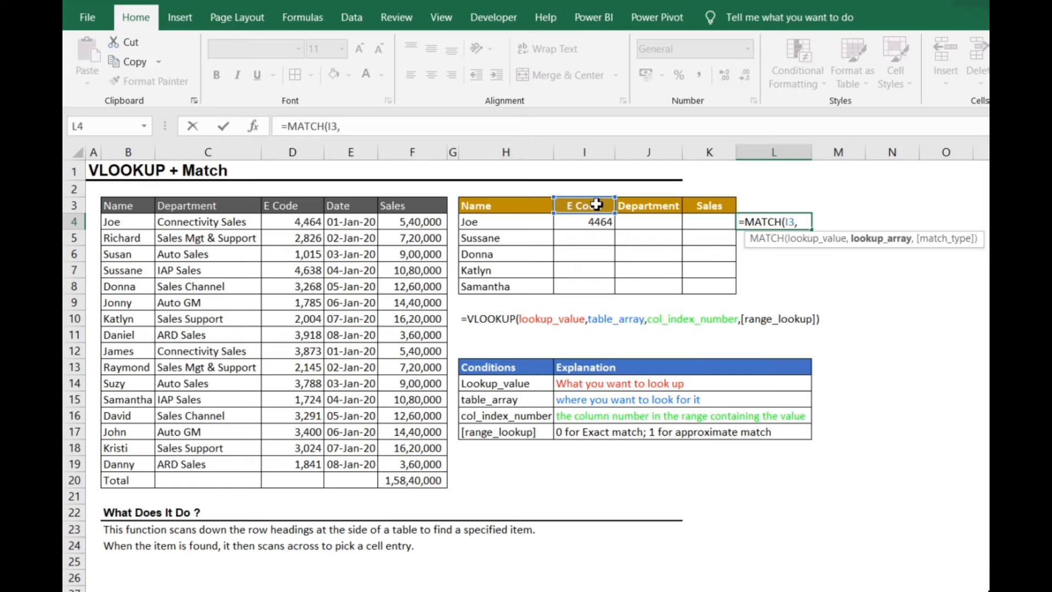
pyautogui.click(132, 206)
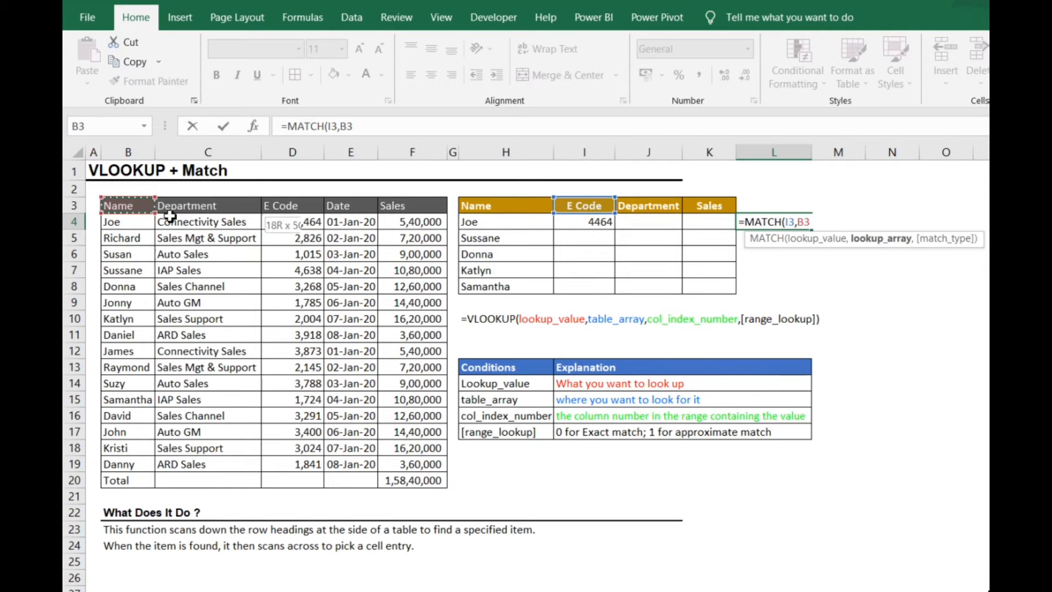
pyautogui.moveTo(170, 215); pyautogui.dragTo(418, 210)
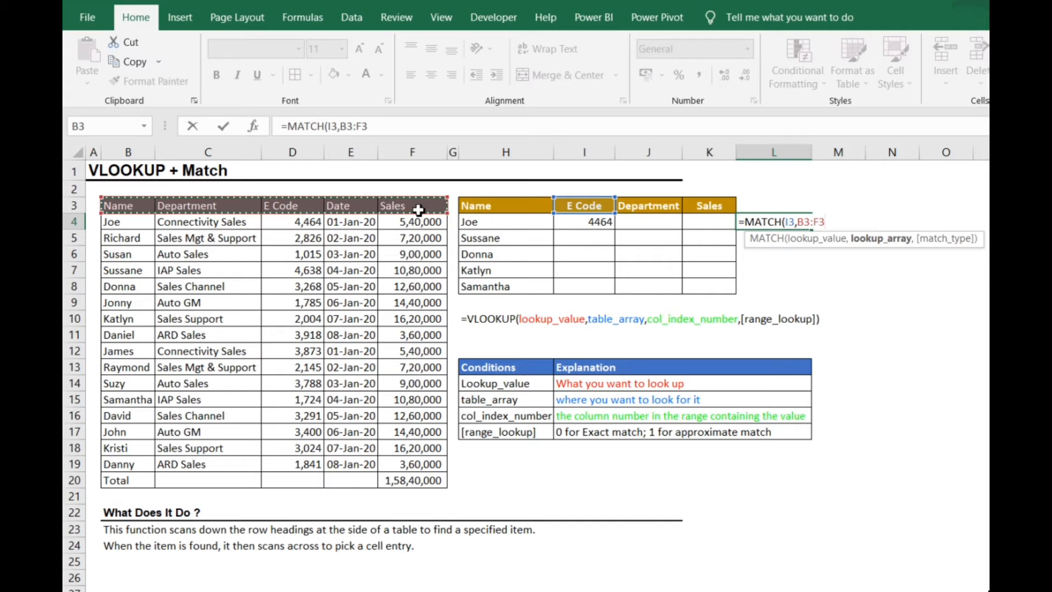
pyautogui.press('F4')
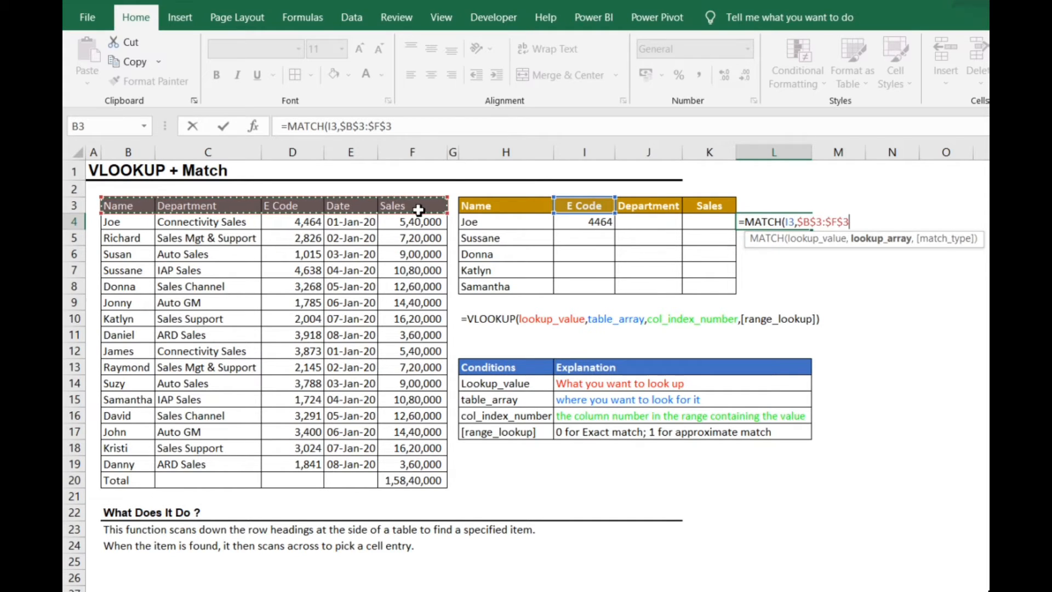
pyautogui.write(',')
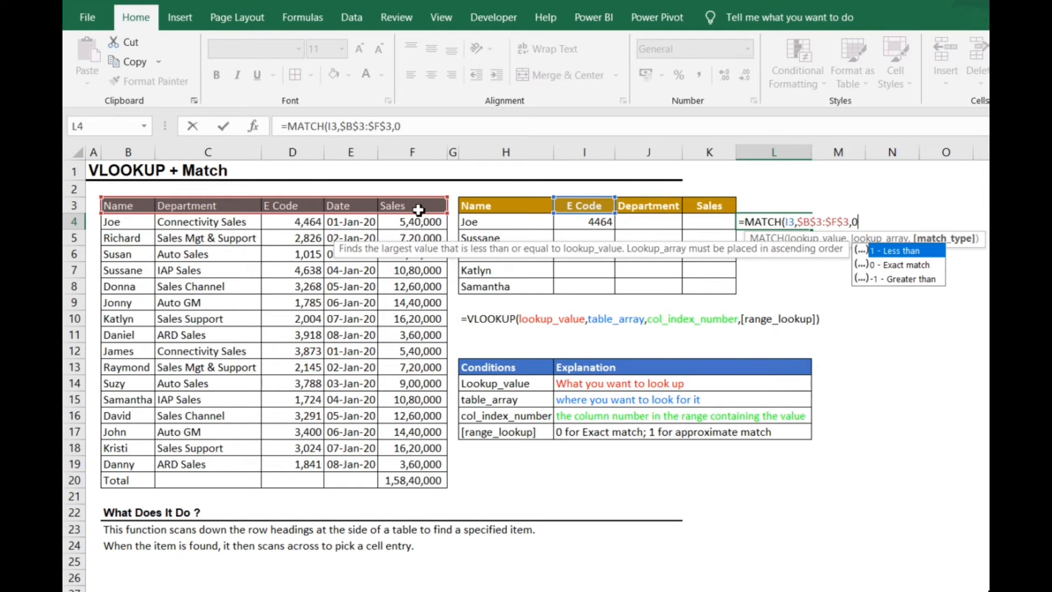
pyautogui.write('0)')
pyautogui.hotkey('ctrl', 'Return')
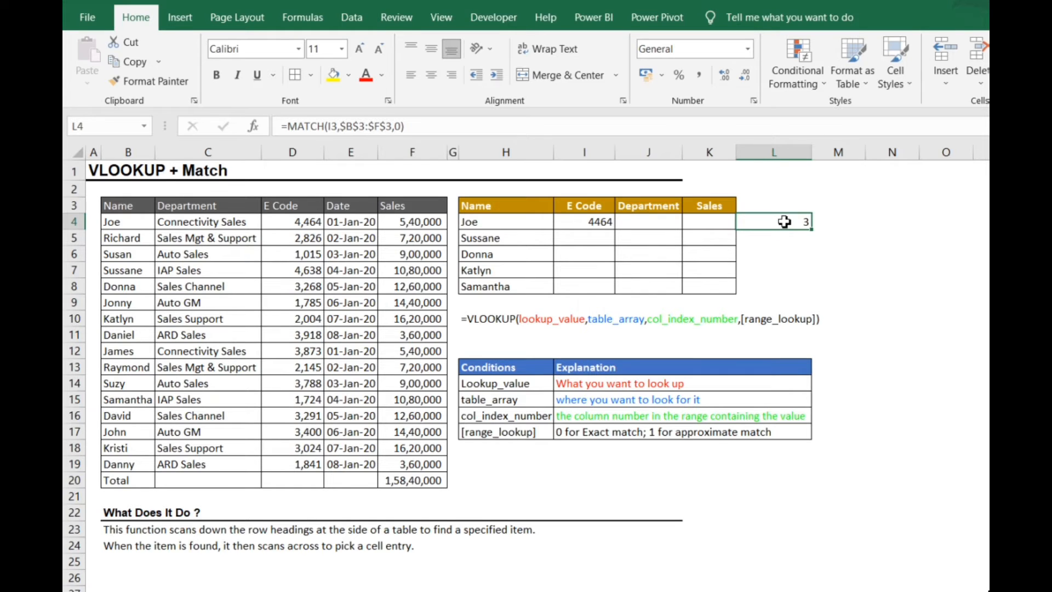
pyautogui.press('F2')
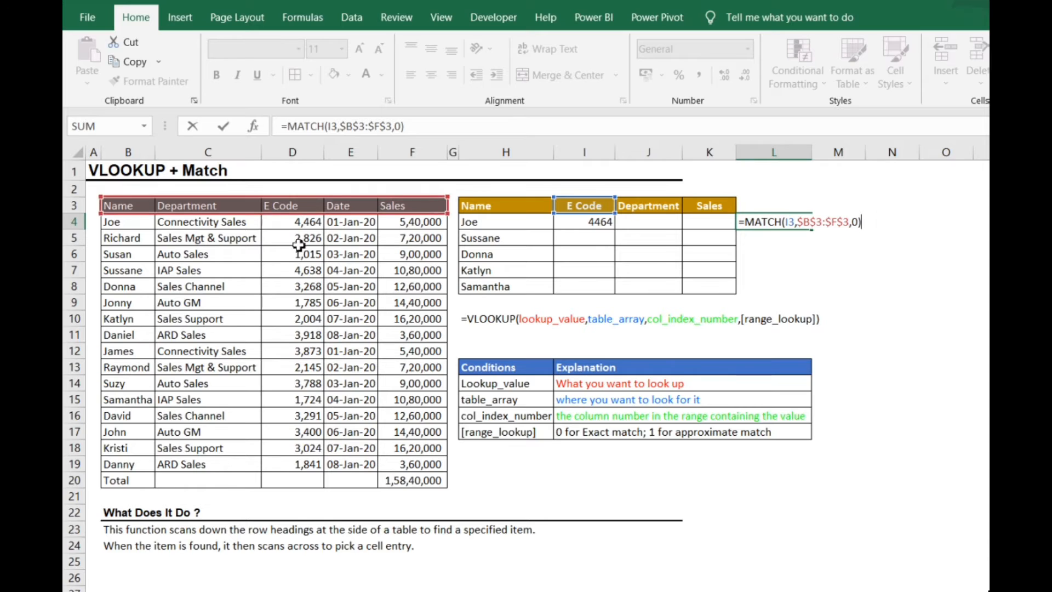
pyautogui.hotkey('ctrl', 'Return')
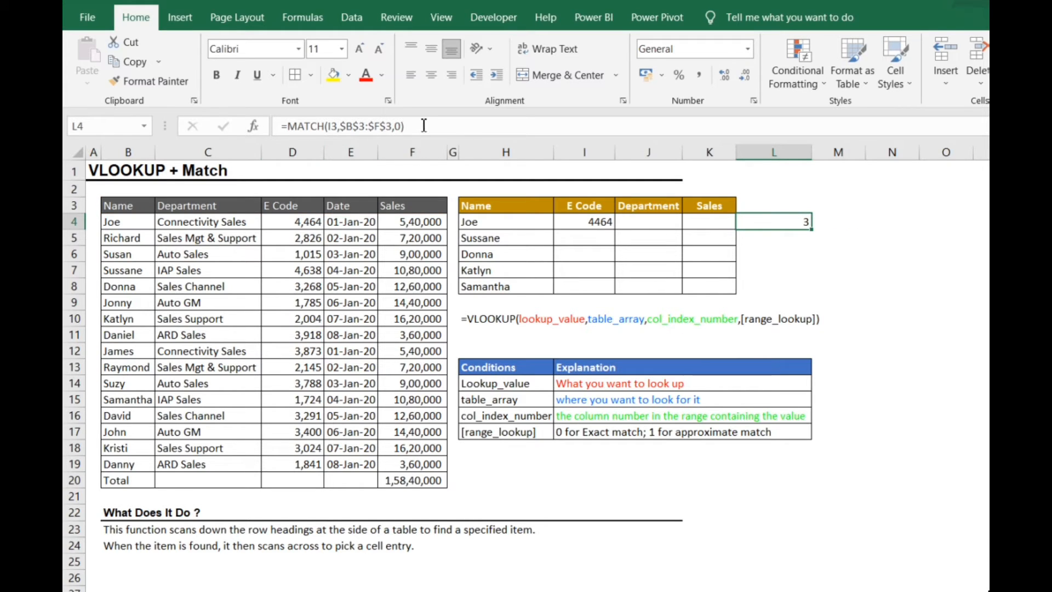
# - Replace the column index in the I4 VLOOKUP formula with MATCH(I3,$B$3:$F$3,0), copied from L4
pyautogui.moveTo(404, 126); pyautogui.dragTo(295, 135)
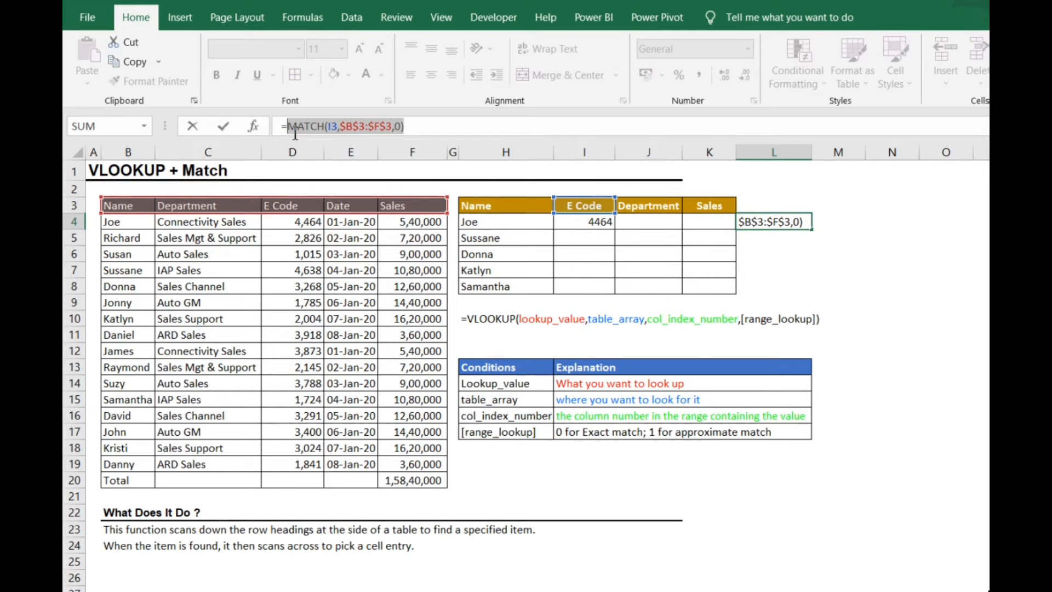
pyautogui.press('Escape')
pyautogui.click(581, 219)
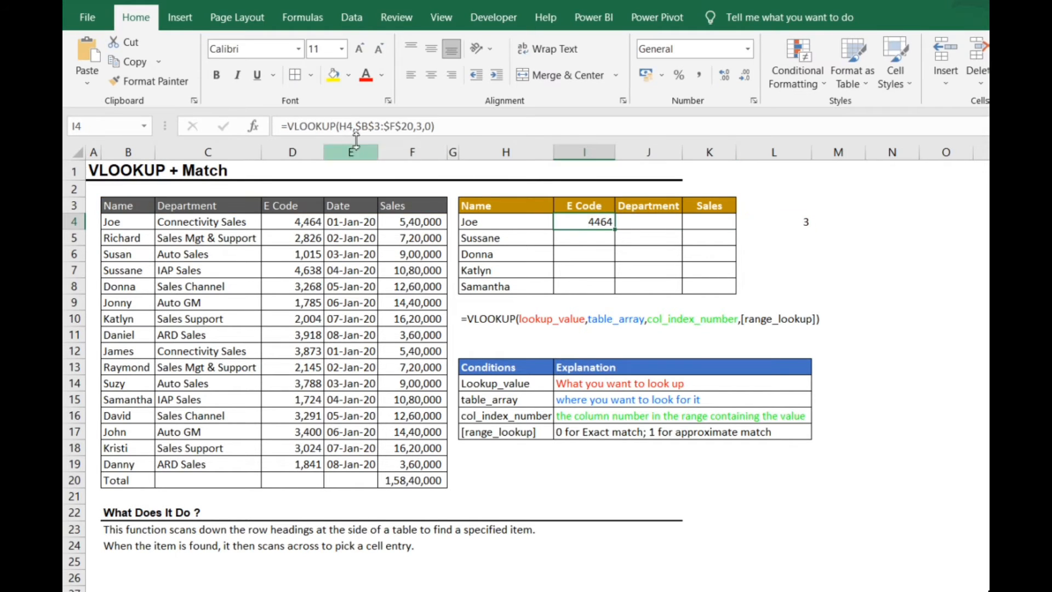
pyautogui.click(422, 129)
pyautogui.press('BackSpace')
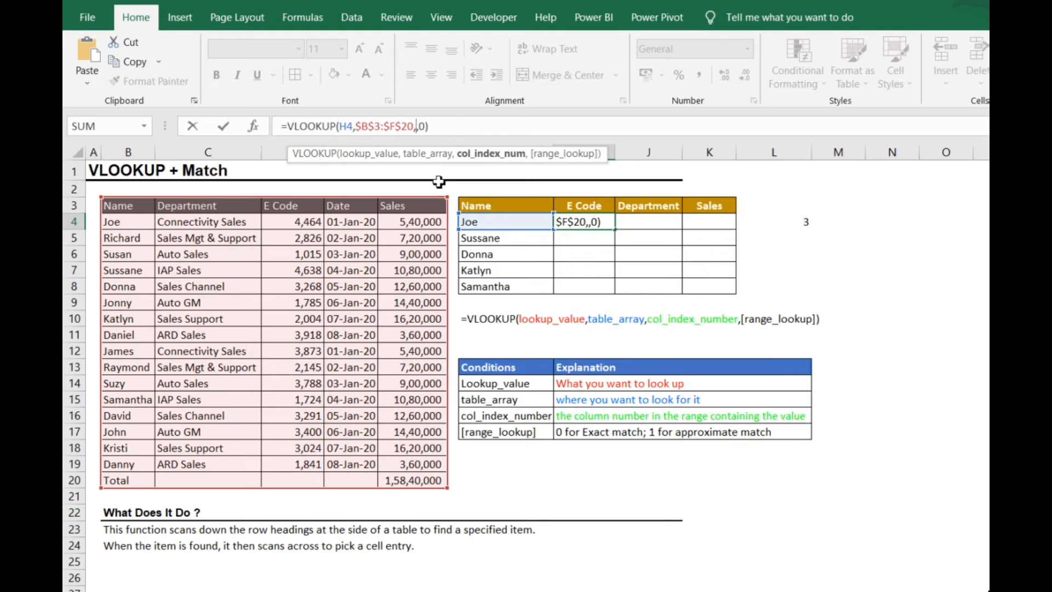
pyautogui.hotkey('ctrl', 'v')
pyautogui.hotkey('ctrl', 'Return')
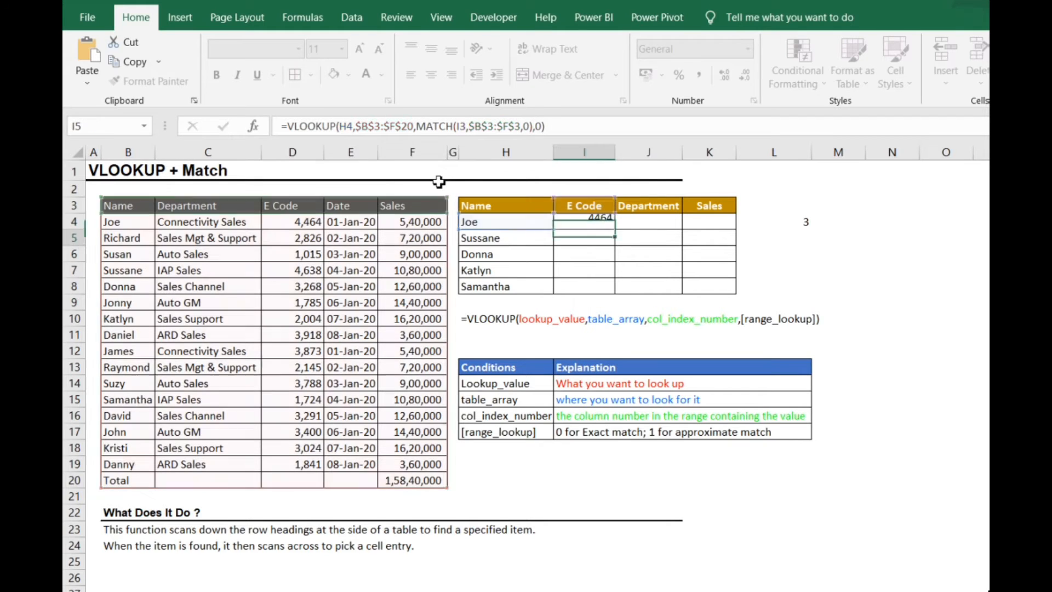
# - Copy the combined VLOOKUP and MATCH formula from I4 across the E Code, Department and Sales cells I4:K8
pyautogui.hotkey('ctrl', 'c')
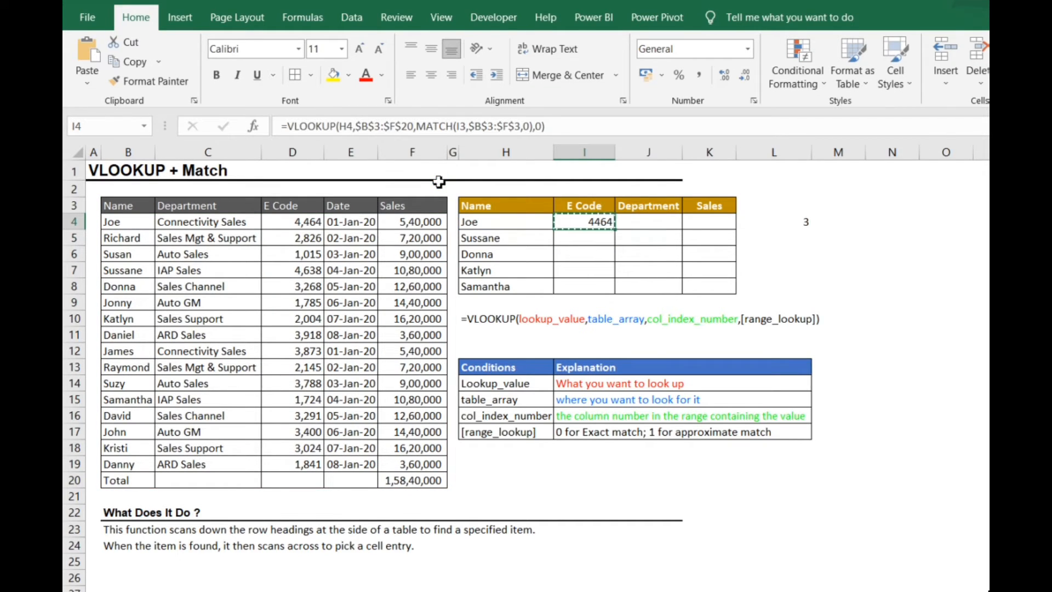
pyautogui.hotkey('shift', 'Right')
pyautogui.hotkey('shift', 'Right')
pyautogui.hotkey('shift', 'Down')
pyautogui.hotkey('shift', 'Down')
pyautogui.hotkey('shift', 'Down')
pyautogui.hotkey('shift', 'Down')
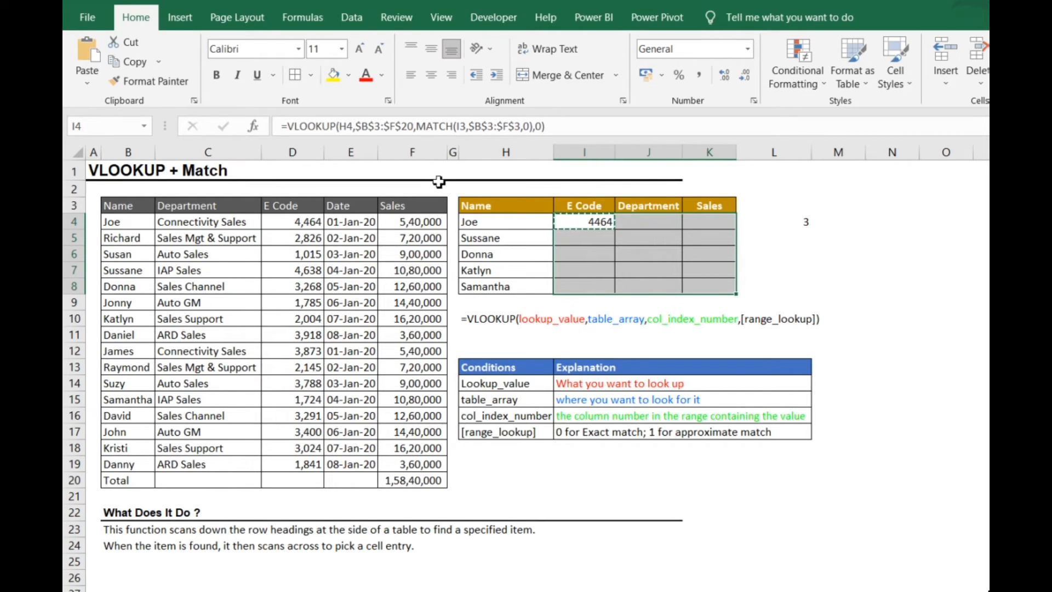
pyautogui.hotkey('ctrl', 'v')
pyautogui.hotkey('shift', 'BackSpace')
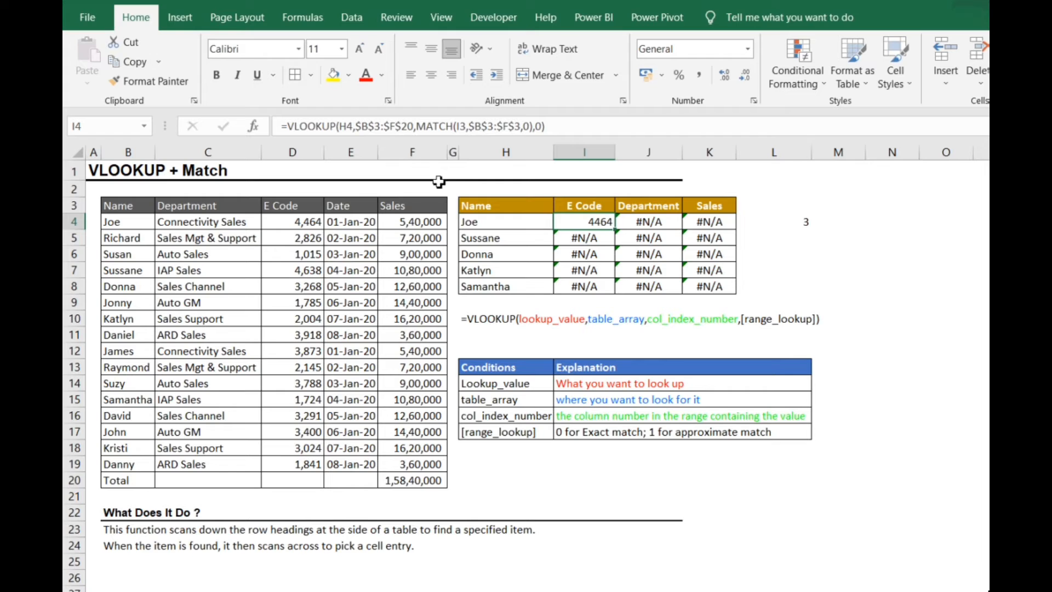
# - Compare the lookup references in I4 and J4, and lock the column of the VLOOKUP lookup value in I4 as $H4
pyautogui.click(561, 130)
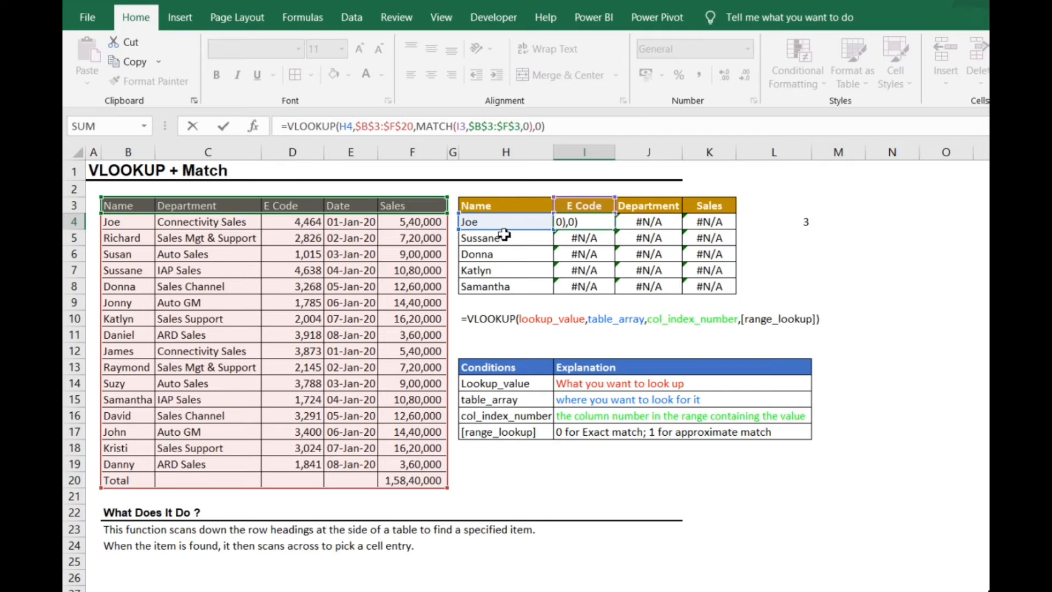
pyautogui.hotkey('ctrl', 'Return')
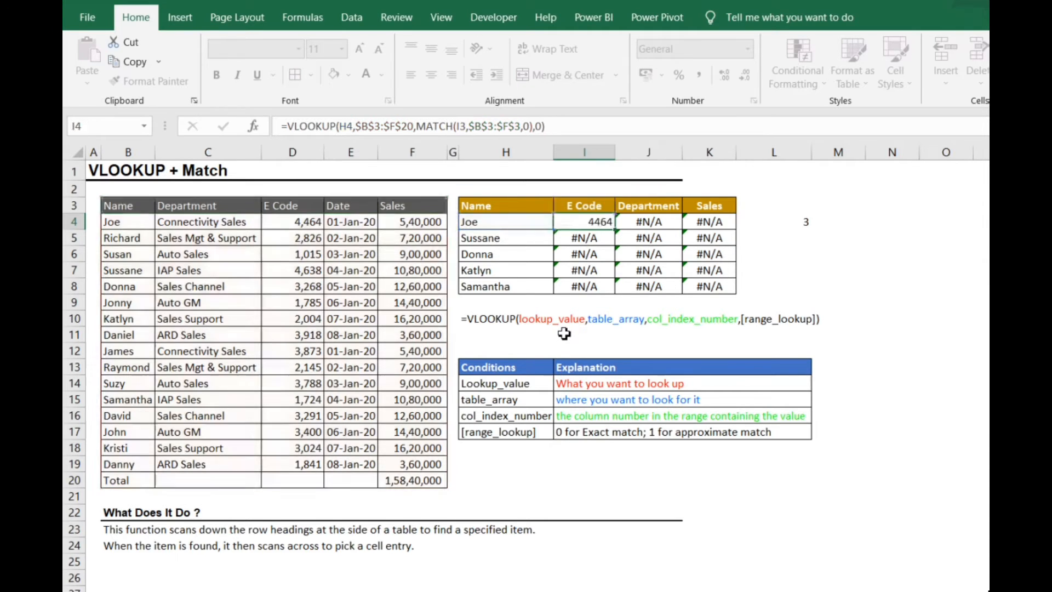
pyautogui.press('Right')
pyautogui.press('F2')
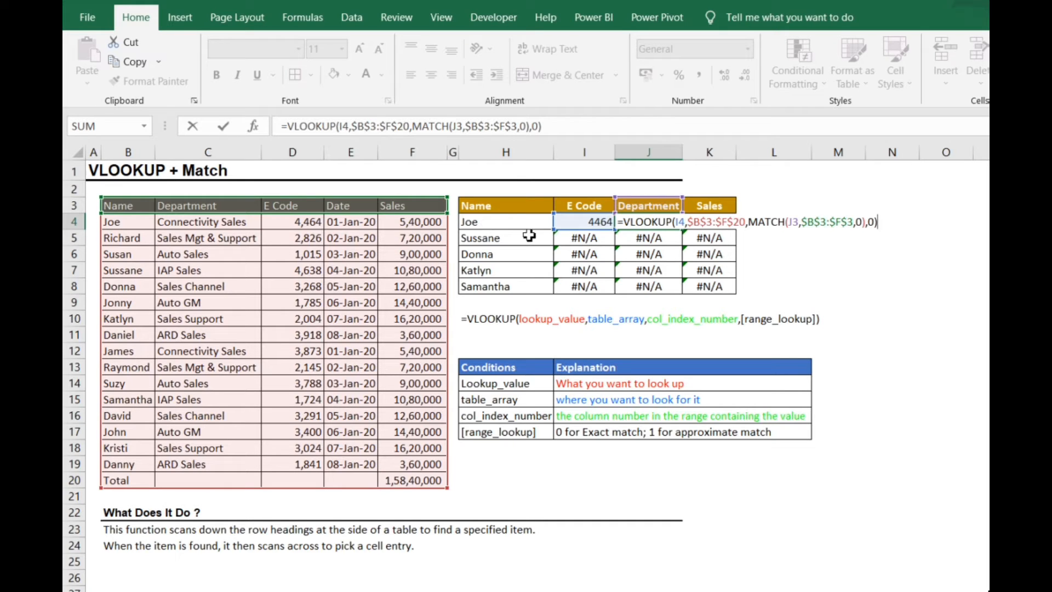
pyautogui.press('Escape')
pyautogui.click(573, 224)
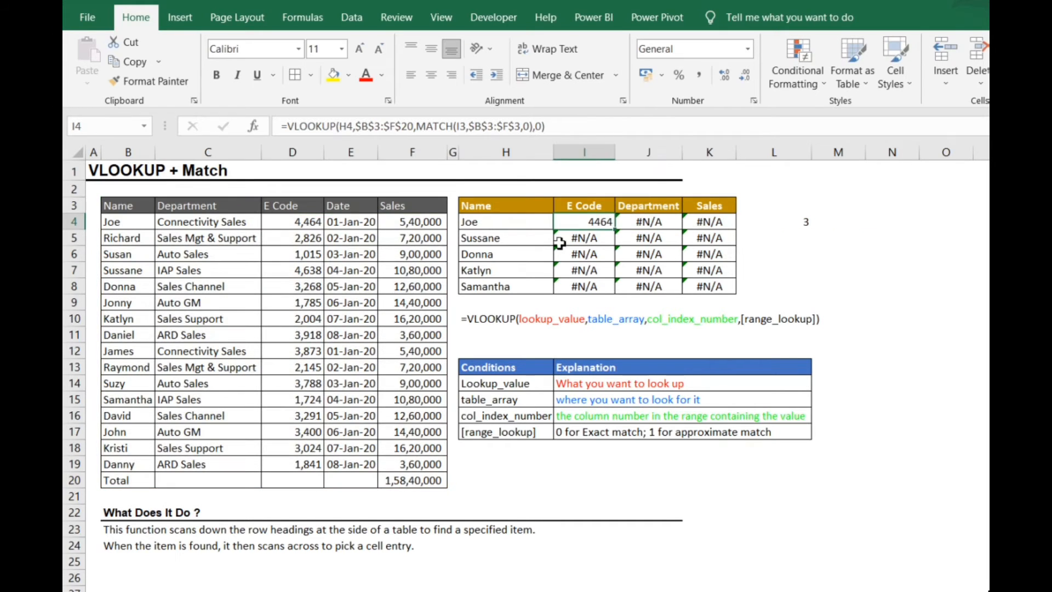
pyautogui.press('F2')
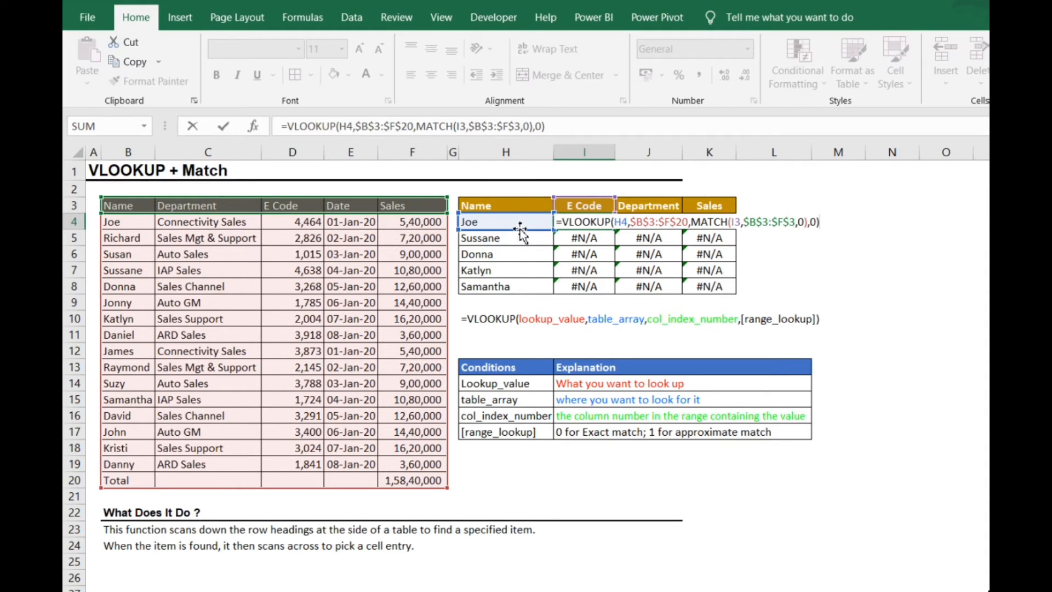
pyautogui.click(340, 128)
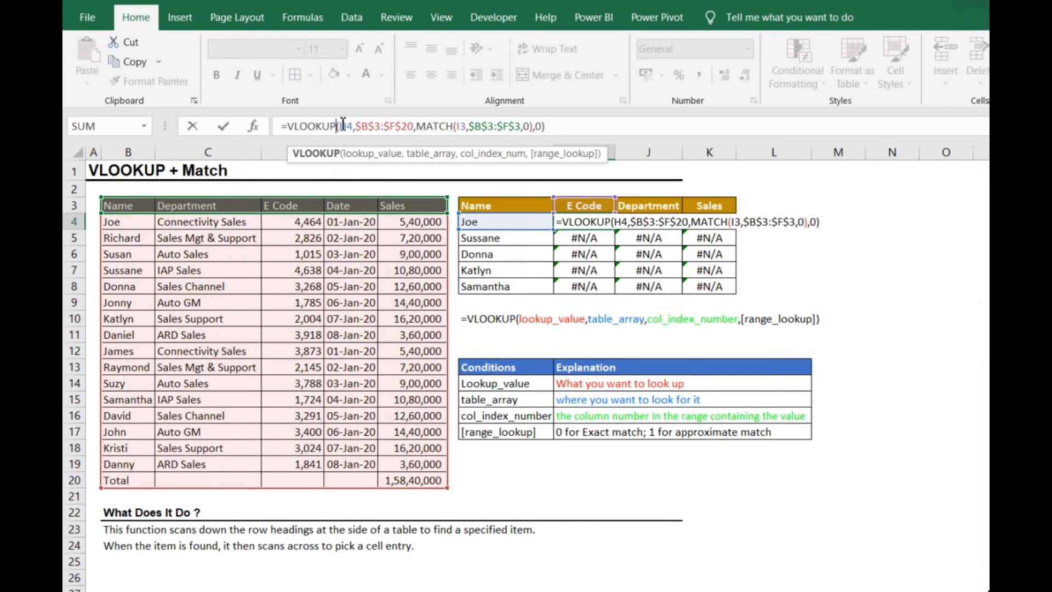
pyautogui.click(342, 126)
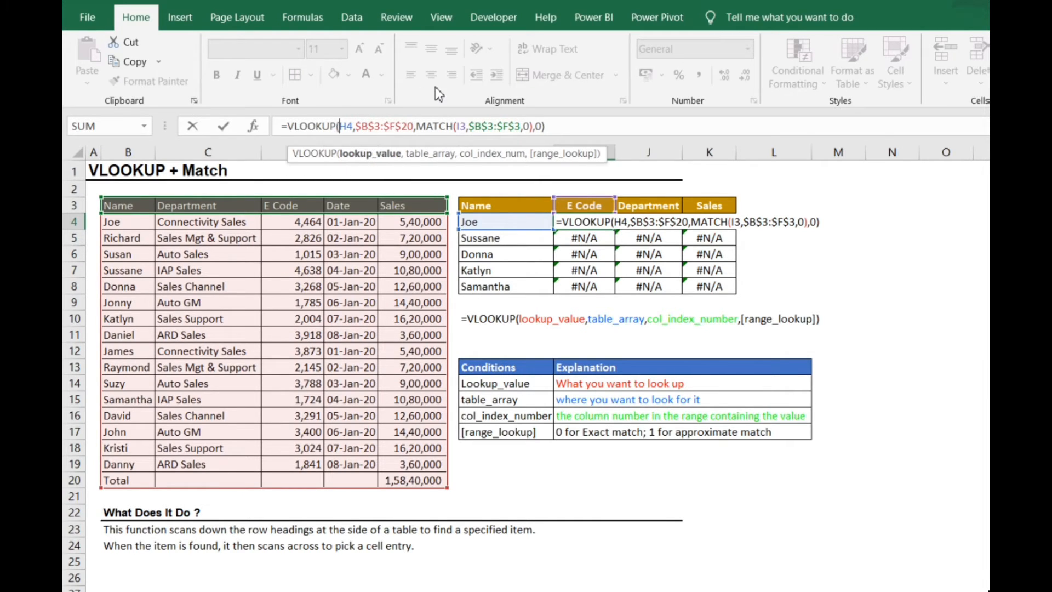
pyautogui.write('$')
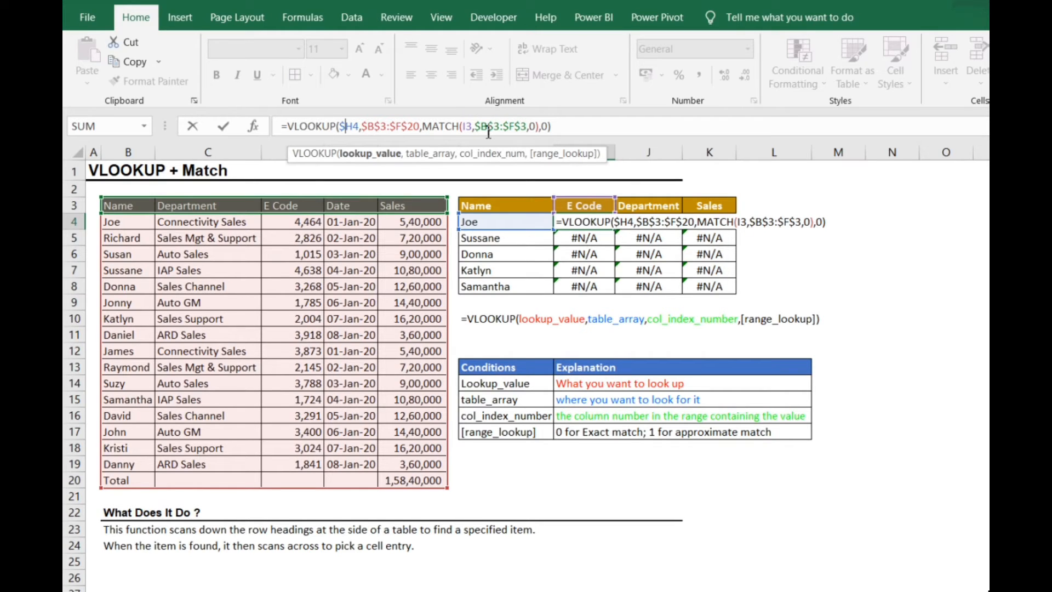
pyautogui.press('Return')
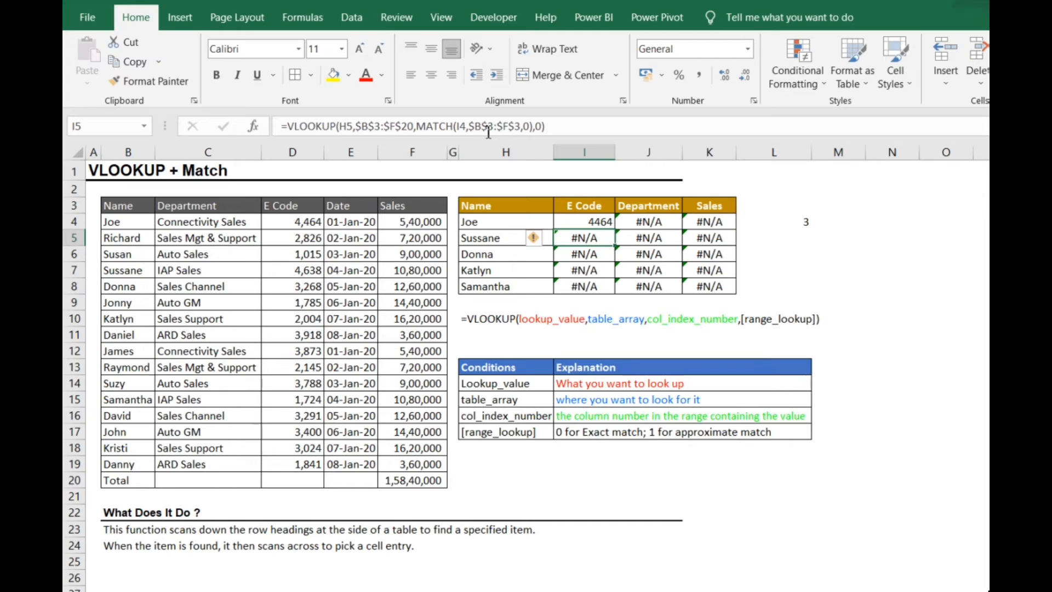
# - Check the heading reference in I5, and lock the row of the MATCH lookup value in I4 as I$3
pyautogui.click(488, 130)
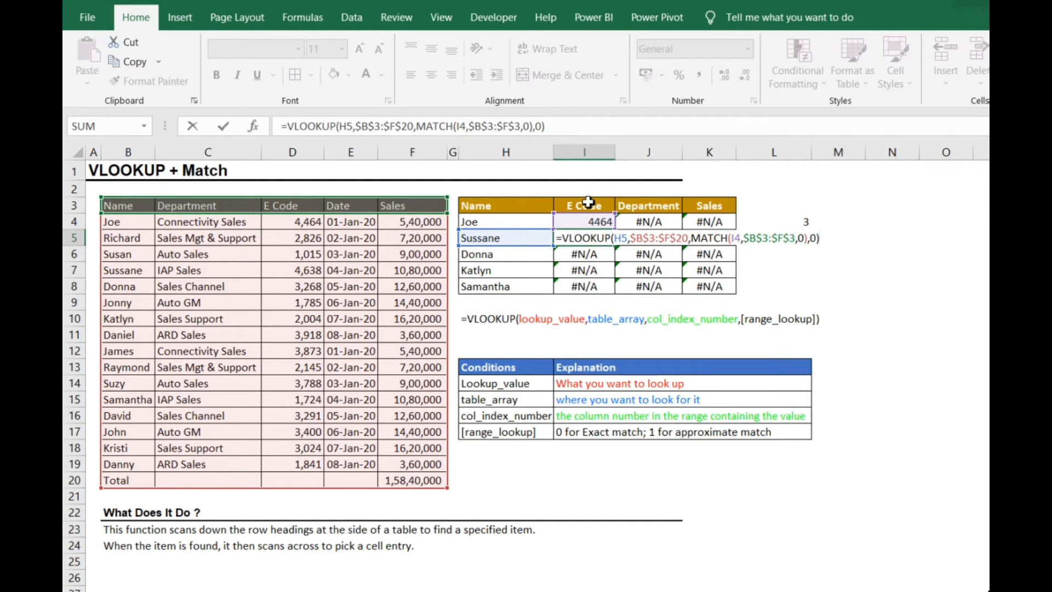
pyautogui.press('Escape')
pyautogui.click(588, 204)
pyautogui.click(594, 223)
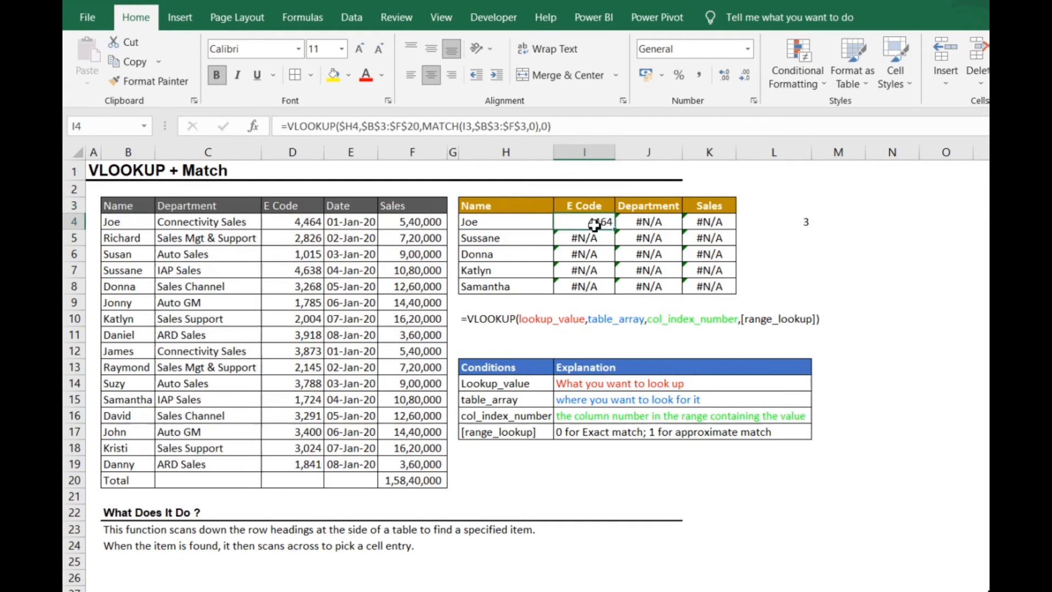
pyautogui.doubleClick(594, 224)
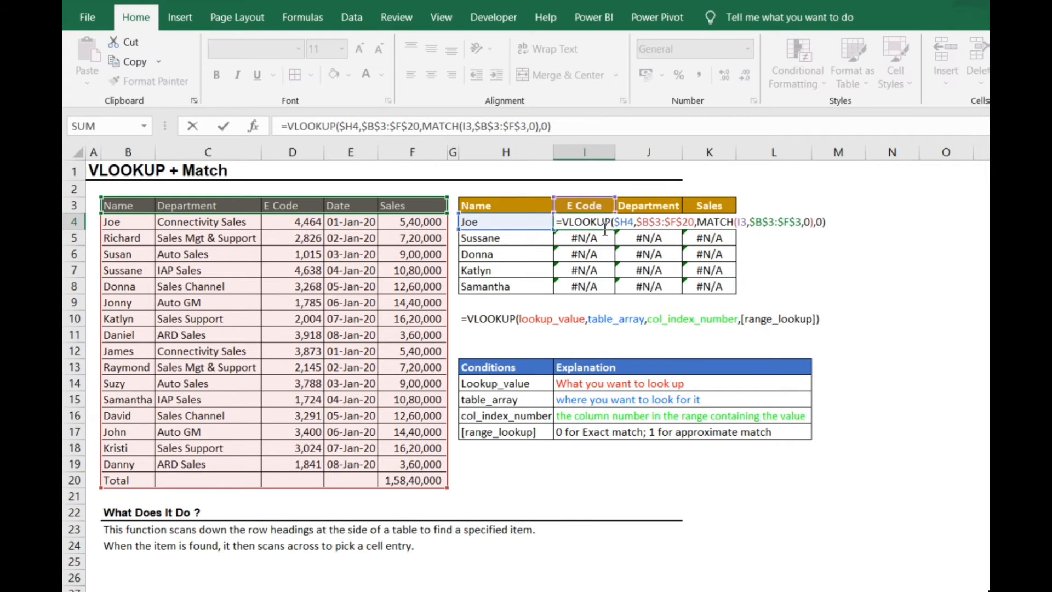
pyautogui.click(747, 221)
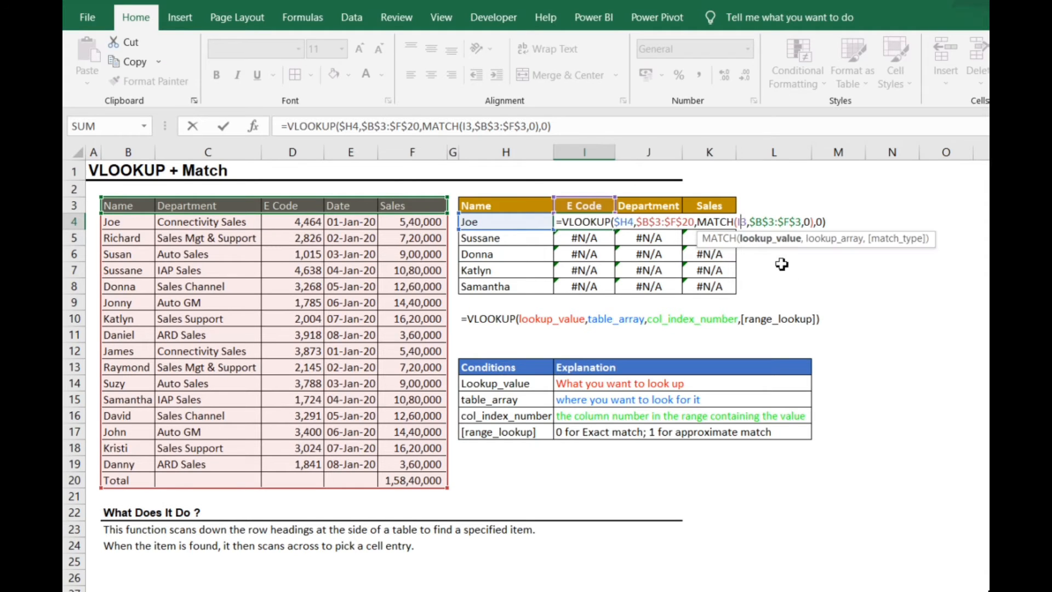
pyautogui.write('$')
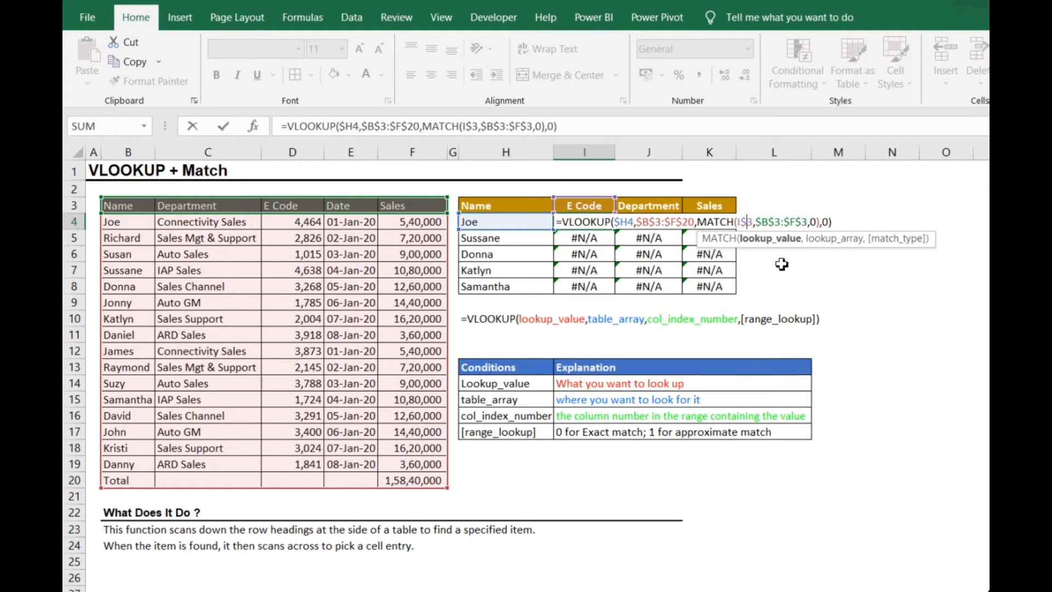
pyautogui.hotkey('ctrl', 'Return')
# - Copy the I4 formula with mixed references across the E Code, Department and Sales cells I4:K8
pyautogui.hotkey('ctrl', 'c')
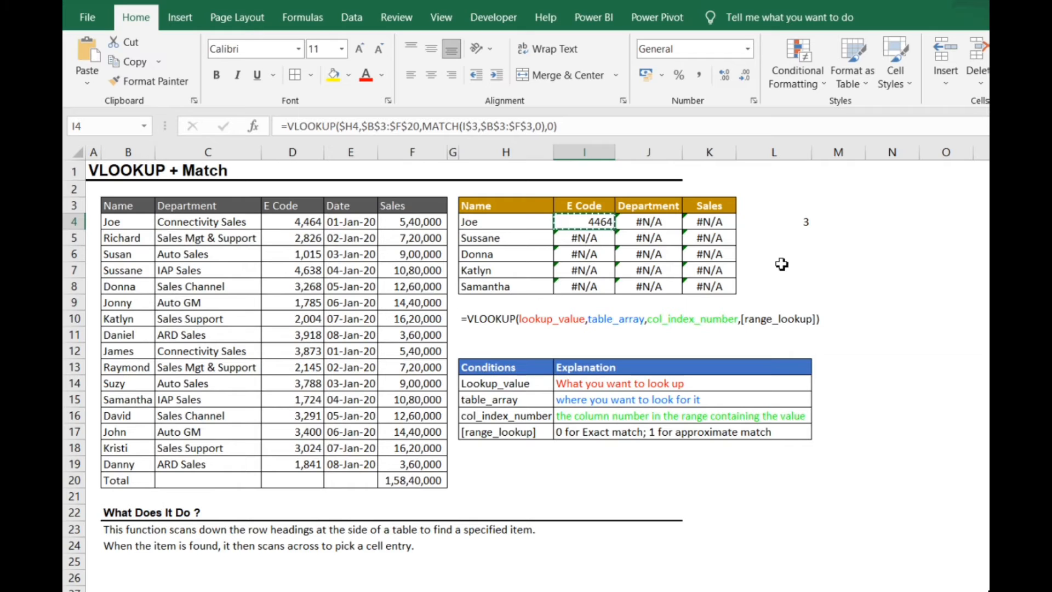
pyautogui.hotkey('shift', 'Right')
pyautogui.hotkey('shift', 'Right')
pyautogui.hotkey('shift', 'Right')
pyautogui.hotkey('shift', 'Down')
pyautogui.hotkey('shift', 'Down')
pyautogui.hotkey('shift', 'Down')
pyautogui.hotkey('shift', 'Down')
pyautogui.hotkey('shift', 'Left')
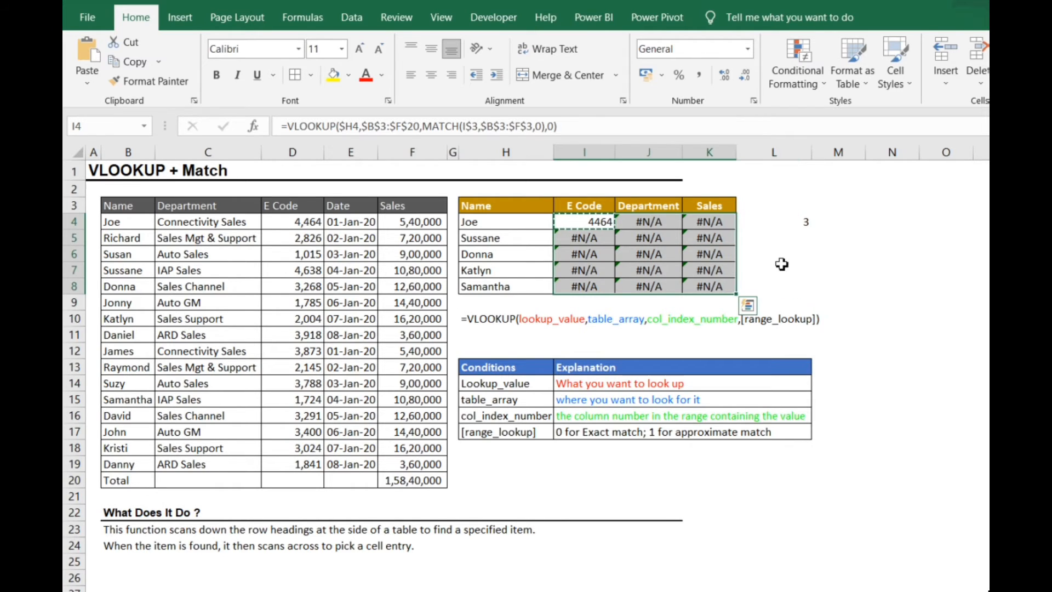
pyautogui.press('Return')
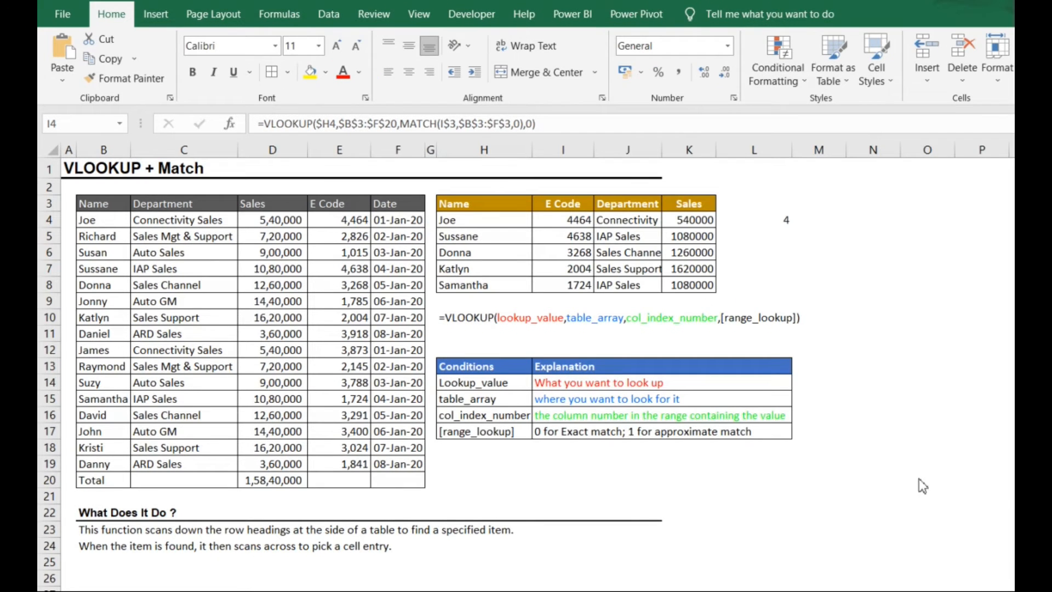
# - Examine the formulas in I4, J4 and K4 to compare their VLOOKUP and MATCH references across the three headings
pyautogui.click(574, 224)
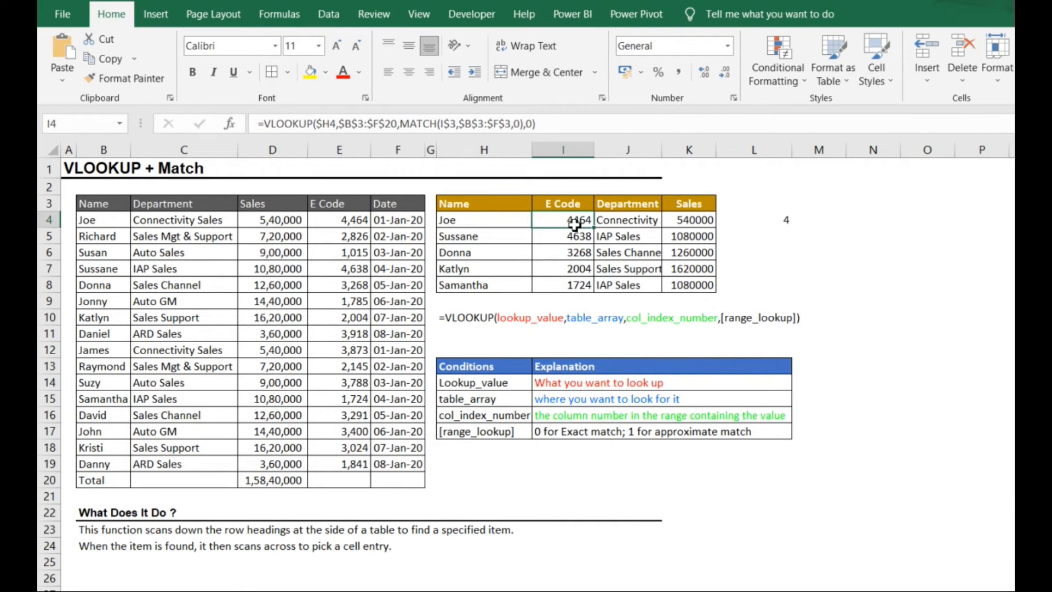
pyautogui.doubleClick(575, 223)
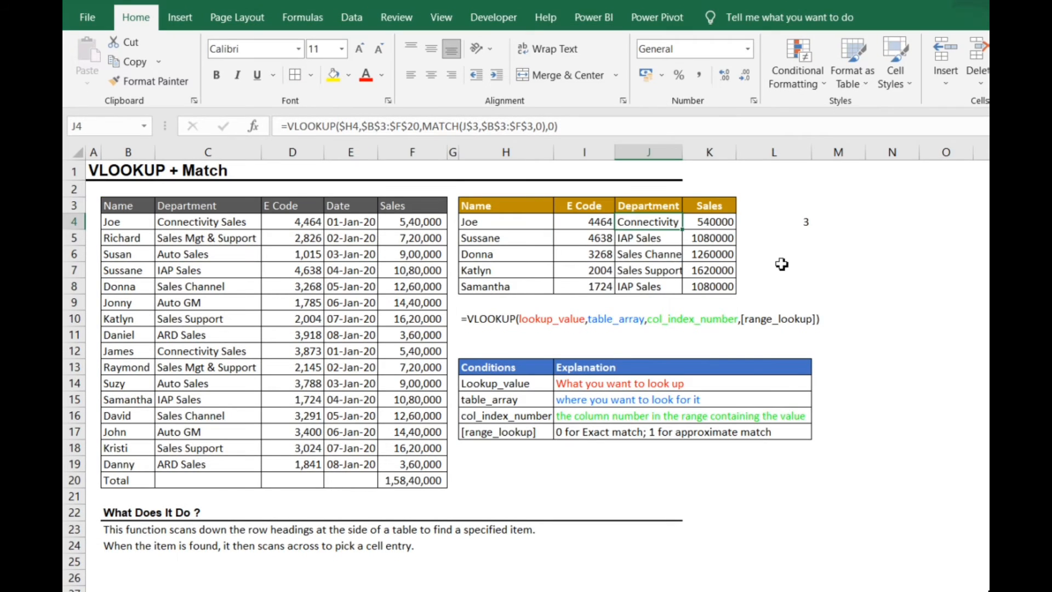
pyautogui.press('F2')
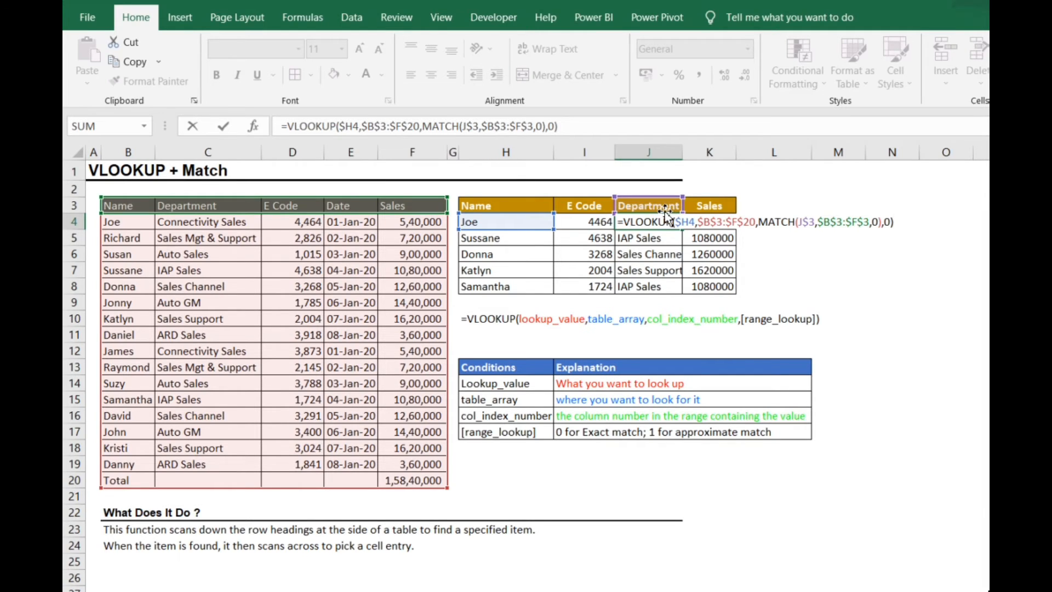
pyautogui.press('Tab')
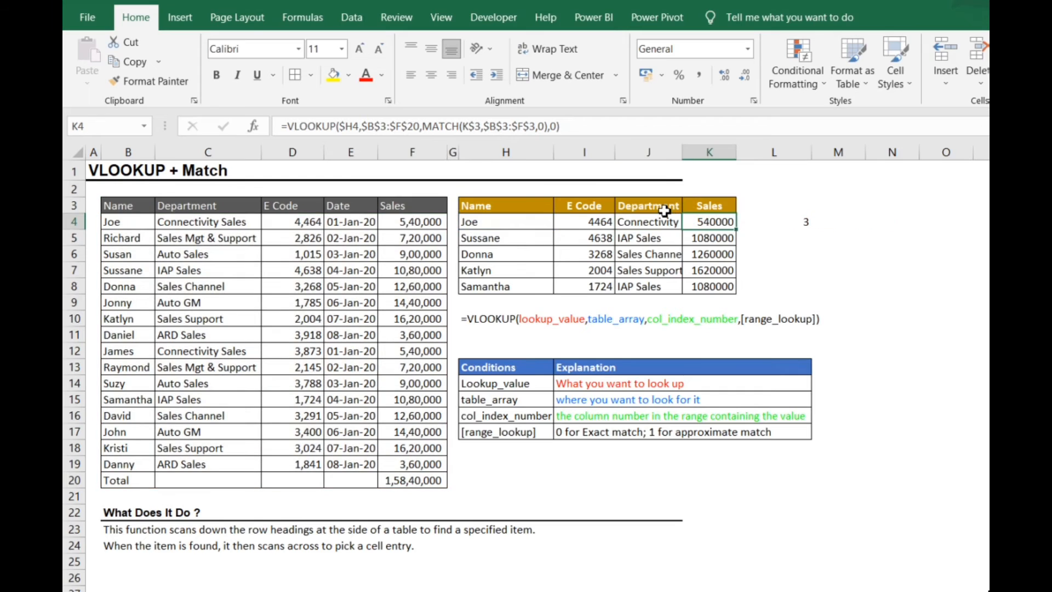
pyautogui.press('F2')
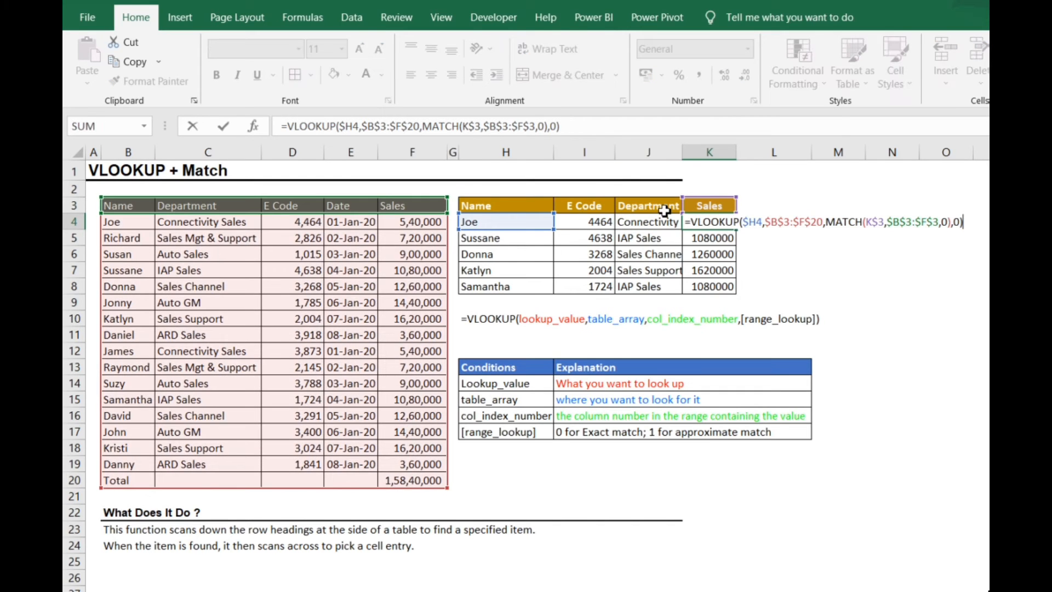
pyautogui.press('Escape')
pyautogui.press('Left')
pyautogui.press('F2')
pyautogui.press('Escape')
pyautogui.press('Left')
pyautogui.press('F2')
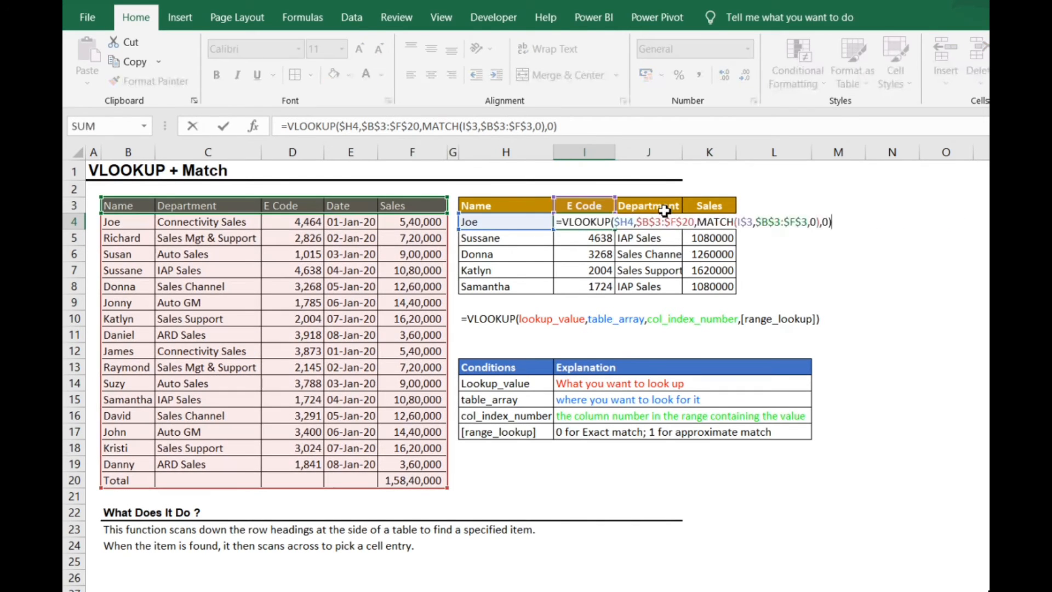
pyautogui.press('Escape')
pyautogui.press('Right')
pyautogui.press('F2')
pyautogui.press('Escape')
pyautogui.press('Right')
pyautogui.press('F2')
pyautogui.press('Escape')
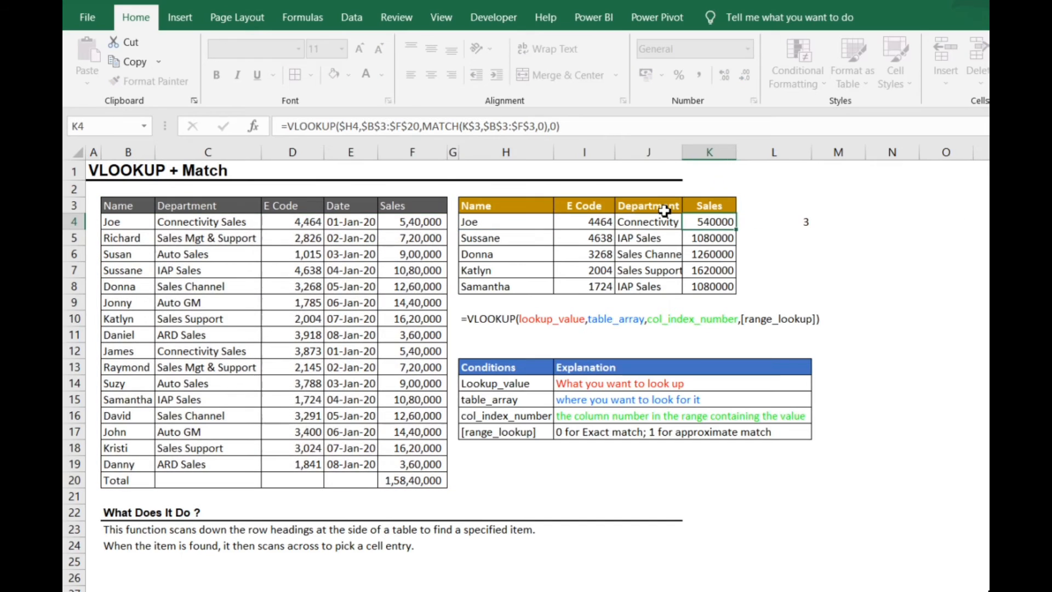
# - Move the source table's Sales column F in front of the E Code column D
pyautogui.click(418, 156)
pyautogui.hotkey('ctrl', 'x')
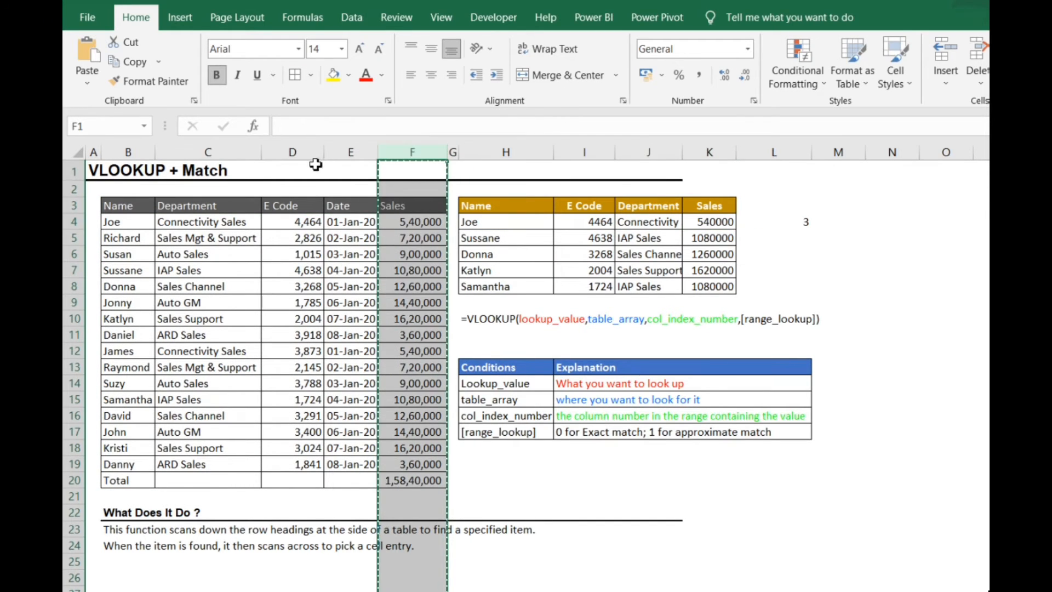
pyautogui.click(306, 152)
pyautogui.hotkey('ctrl', '+')
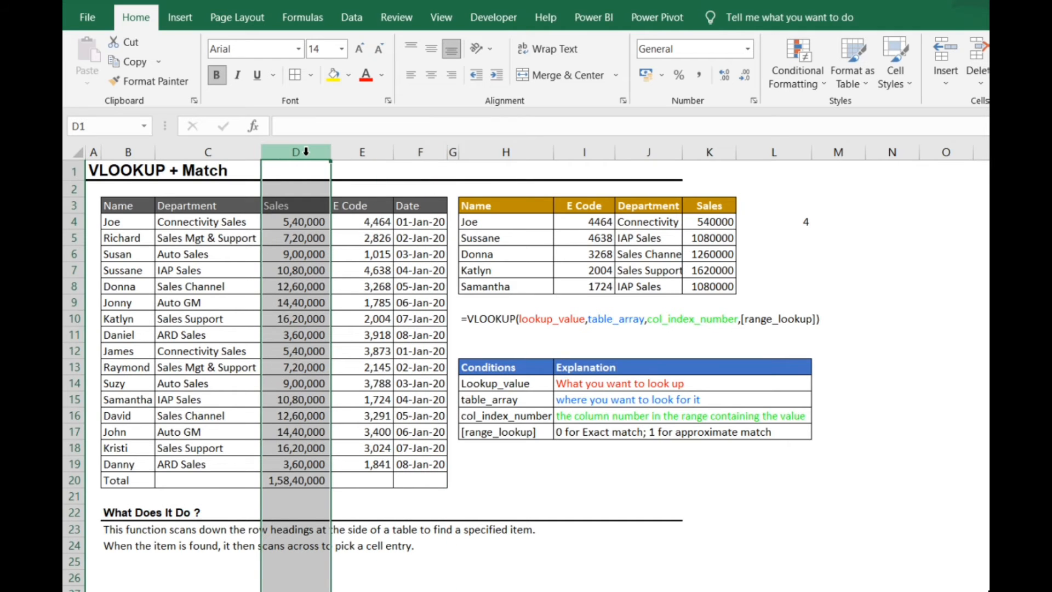
# - Check the Sales lookup formula in K4 against the rearranged source table columns
pyautogui.press('Down')
pyautogui.press('Down')
pyautogui.press('Down')
pyautogui.press('Right')
pyautogui.press('Right')
pyautogui.press('Right')
pyautogui.press('Right')
pyautogui.press('Right')
pyautogui.press('Right')
pyautogui.press('Right')
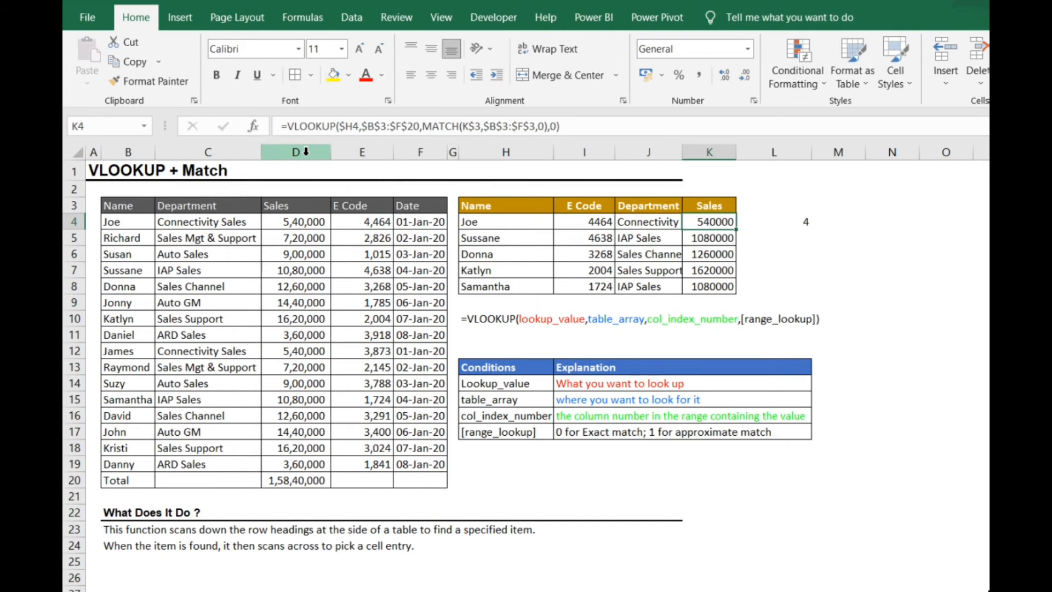
pyautogui.press('F2')
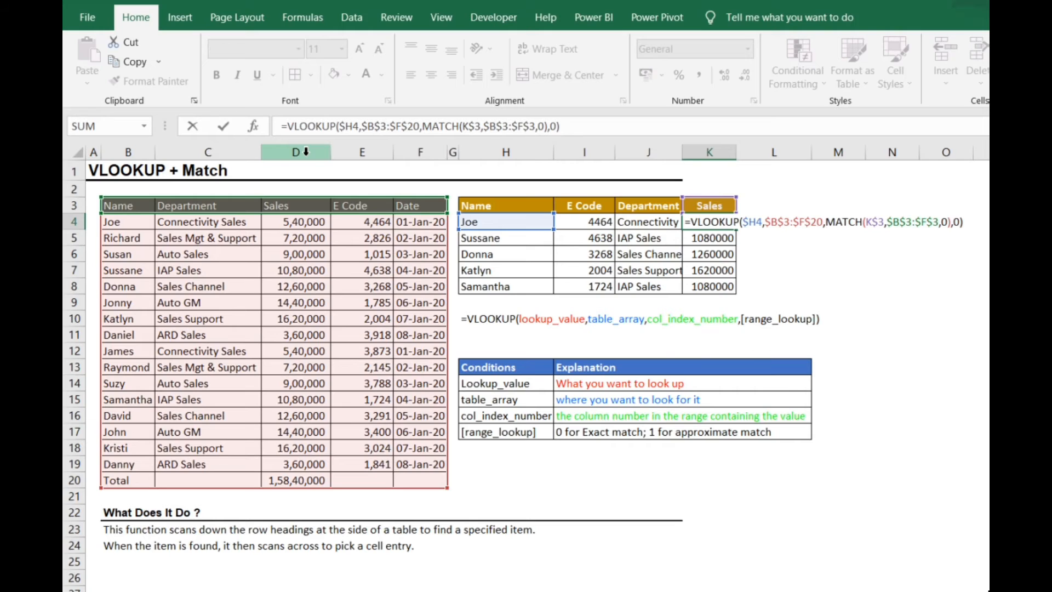
pyautogui.hotkey('ctrl', 'Return')
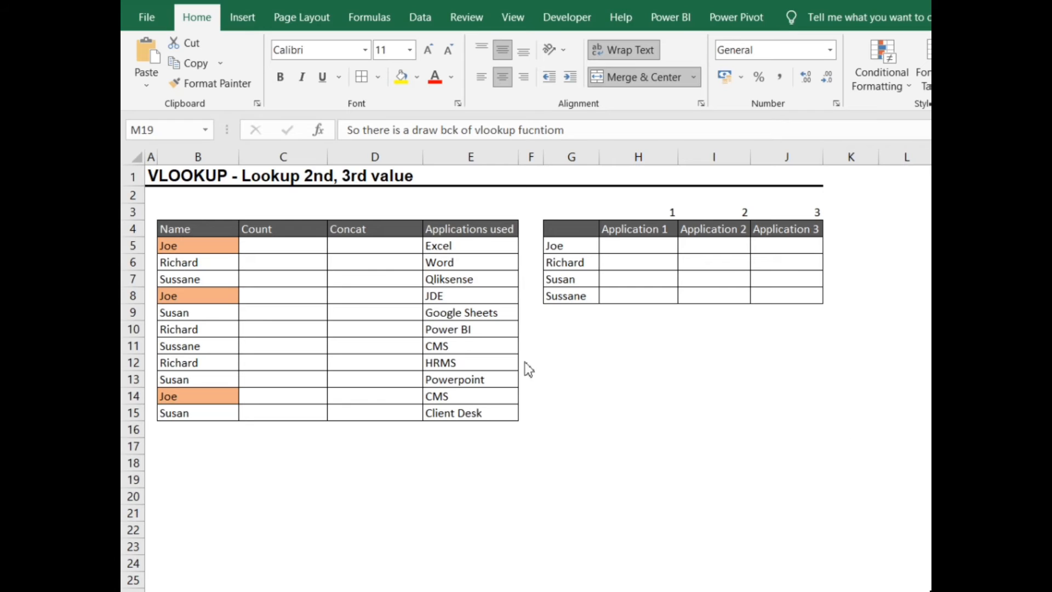
# - On the Lookup 2nd, 3rd value sheet, examine the highlighted name's rows with their applications and the empty Count and Concat columns
pyautogui.click(192, 246)
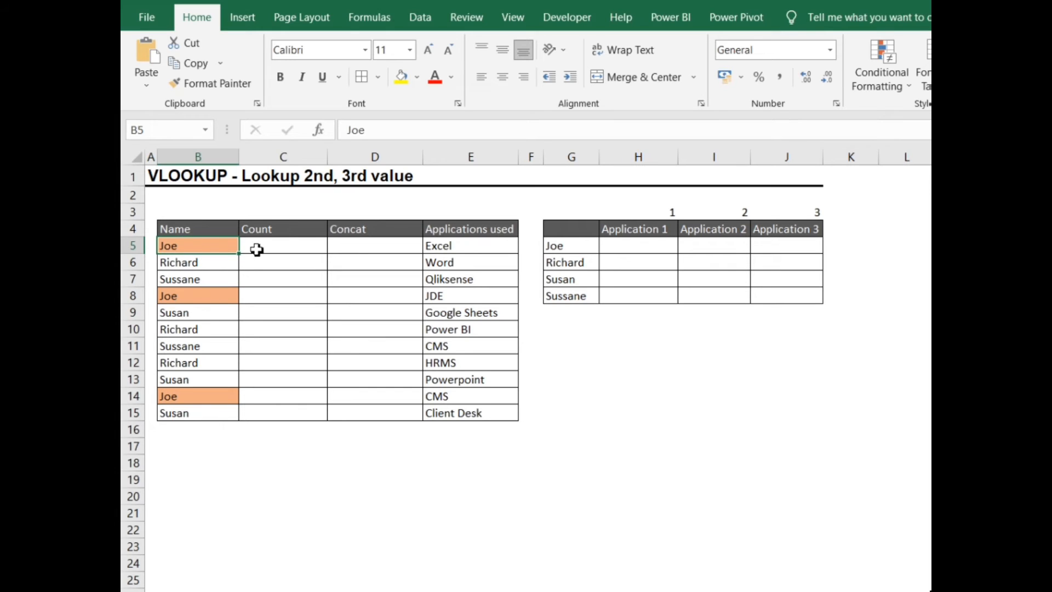
pyautogui.moveTo(256, 249); pyautogui.dragTo(446, 252)
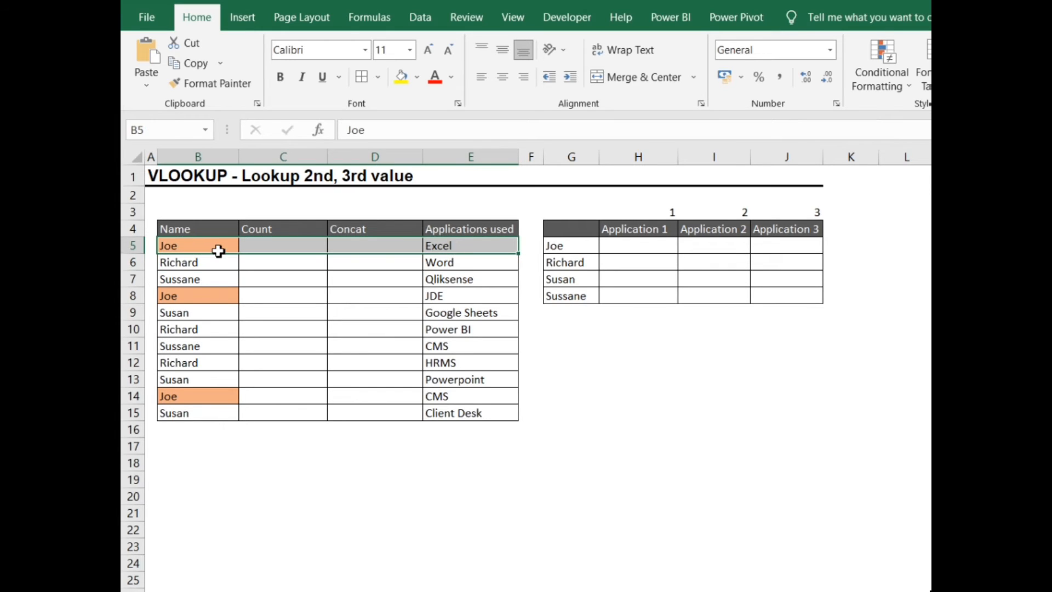
pyautogui.moveTo(219, 251); pyautogui.dragTo(491, 247)
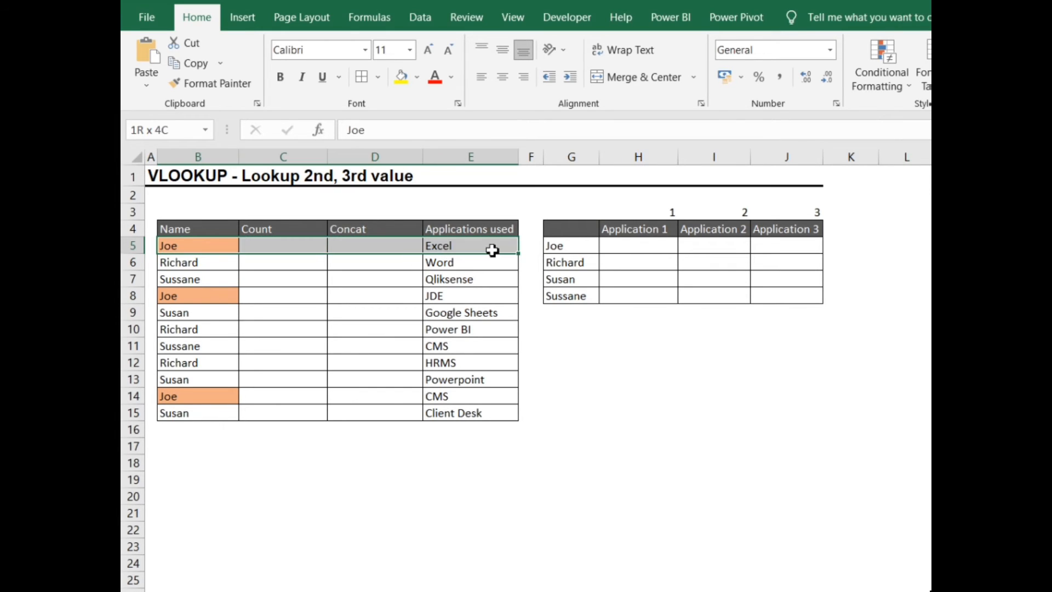
pyautogui.click(200, 243)
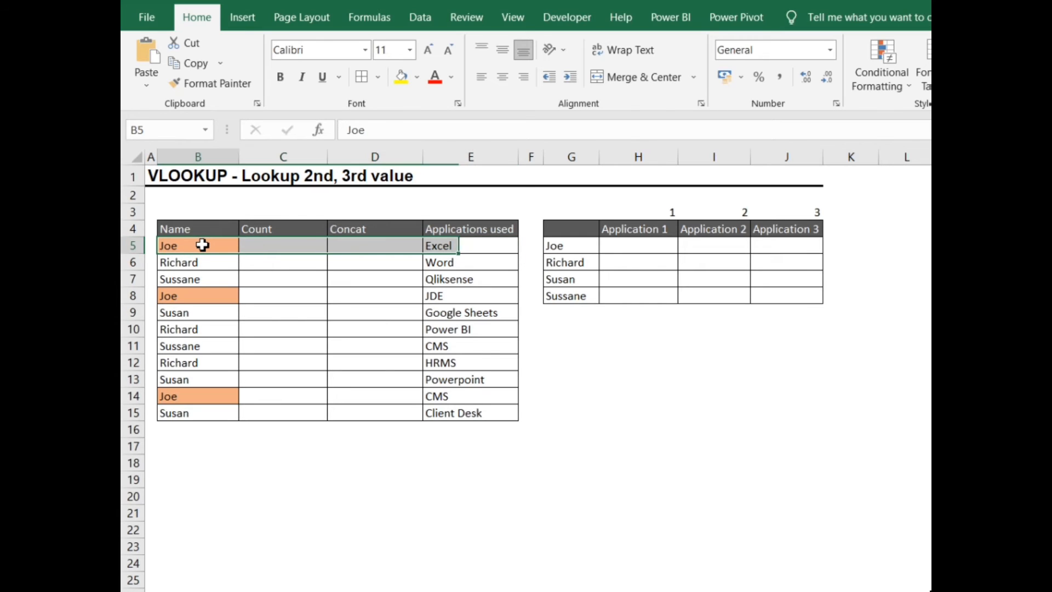
pyautogui.click(465, 246)
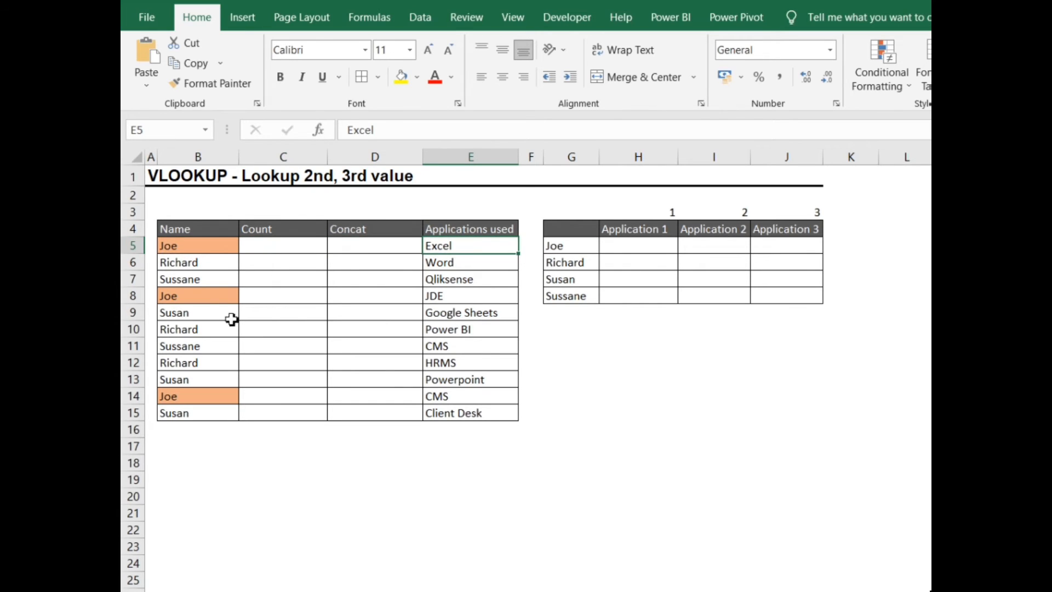
pyautogui.click(217, 293)
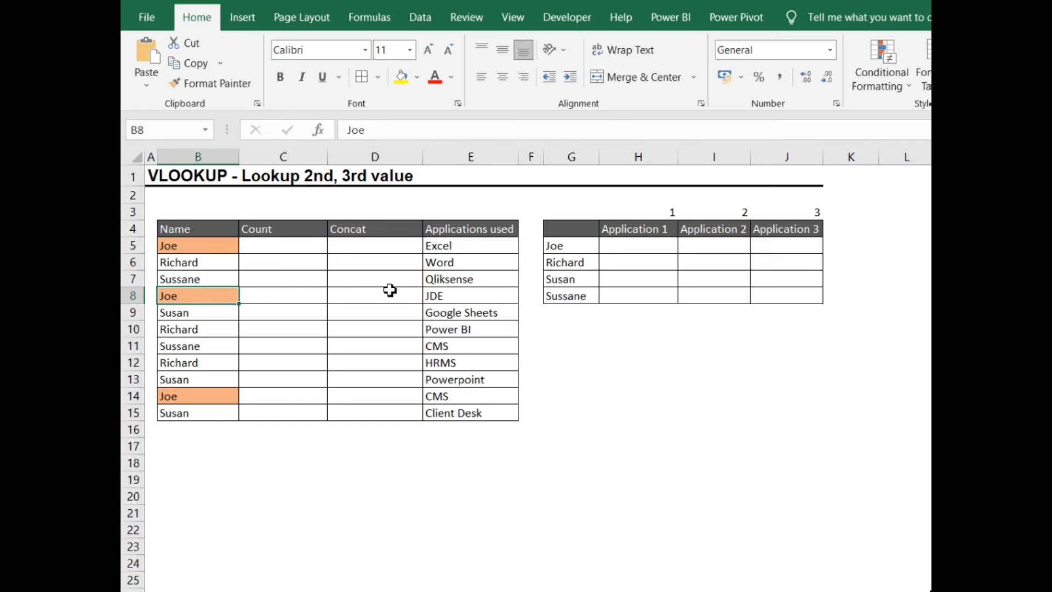
pyautogui.click(432, 296)
pyautogui.click(454, 397)
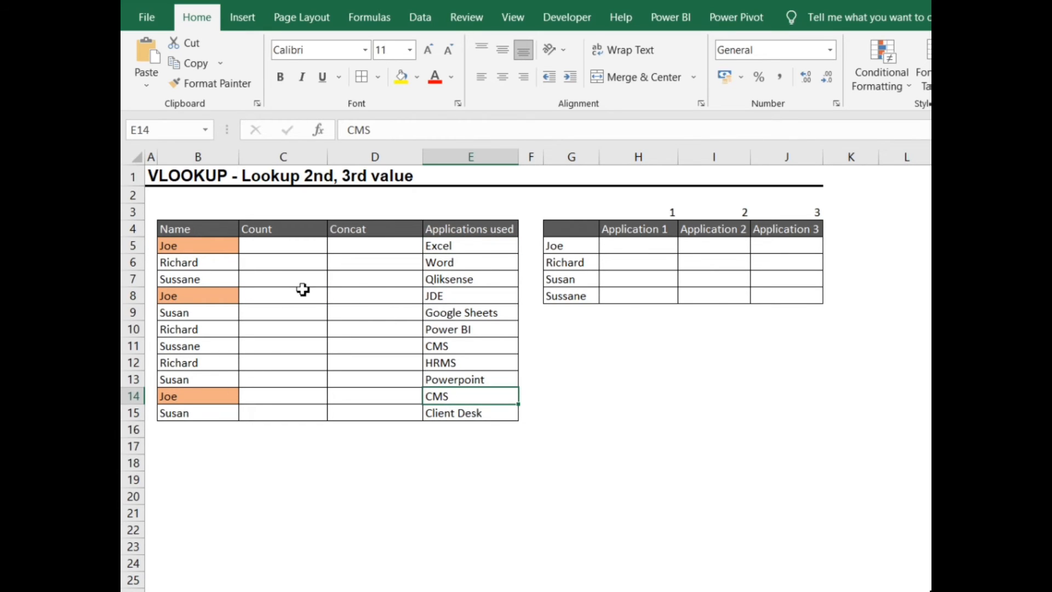
pyautogui.click(282, 246)
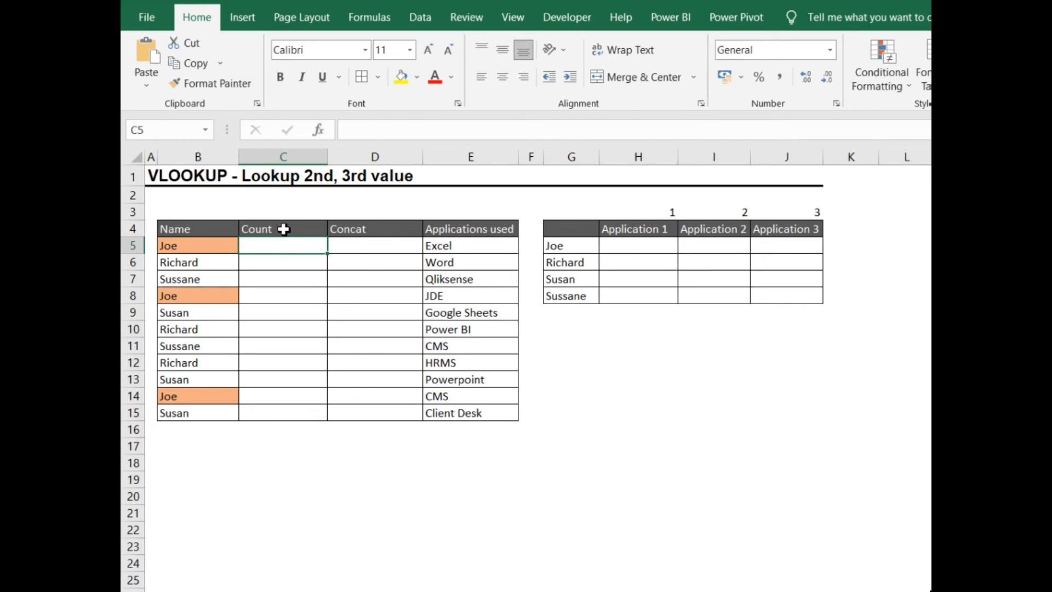
pyautogui.moveTo(283, 229); pyautogui.dragTo(350, 419)
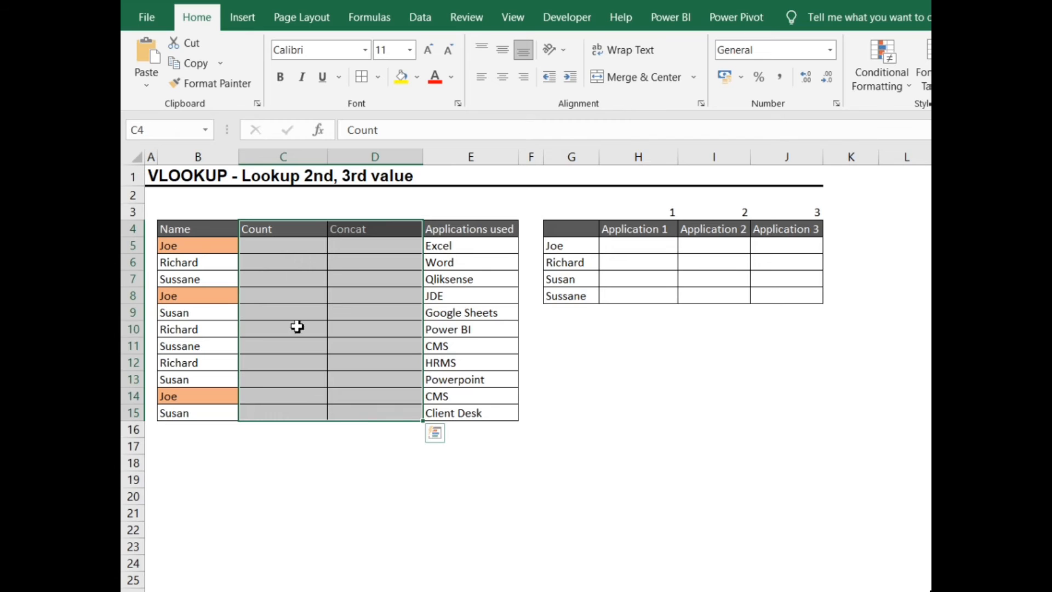
pyautogui.click(282, 246)
pyautogui.click(363, 247)
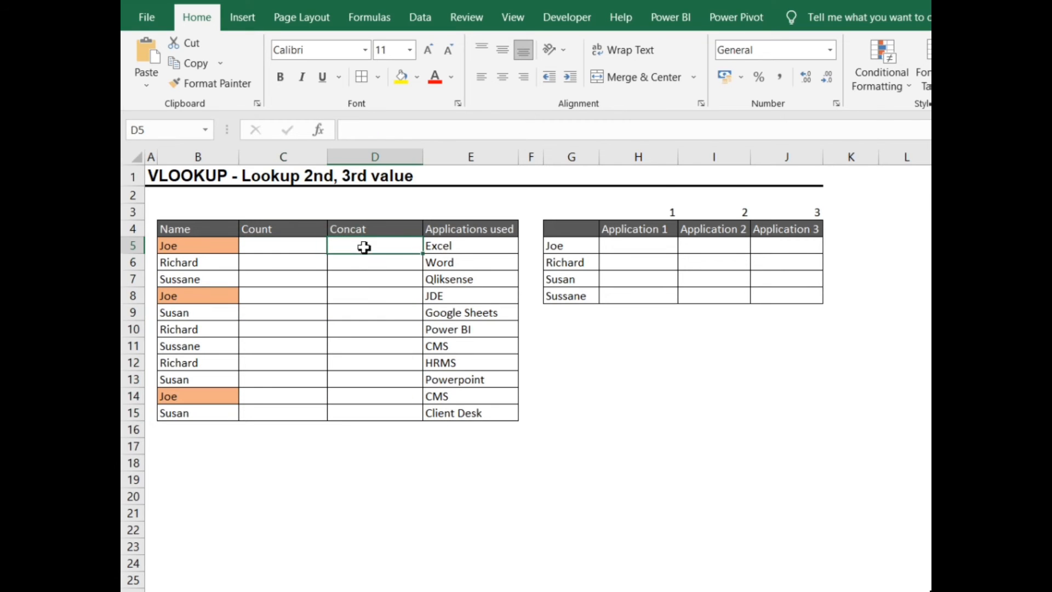
# - Begin a COUNTIF formula in Count cell C5 with B4:B5 as its range
pyautogui.click(287, 249)
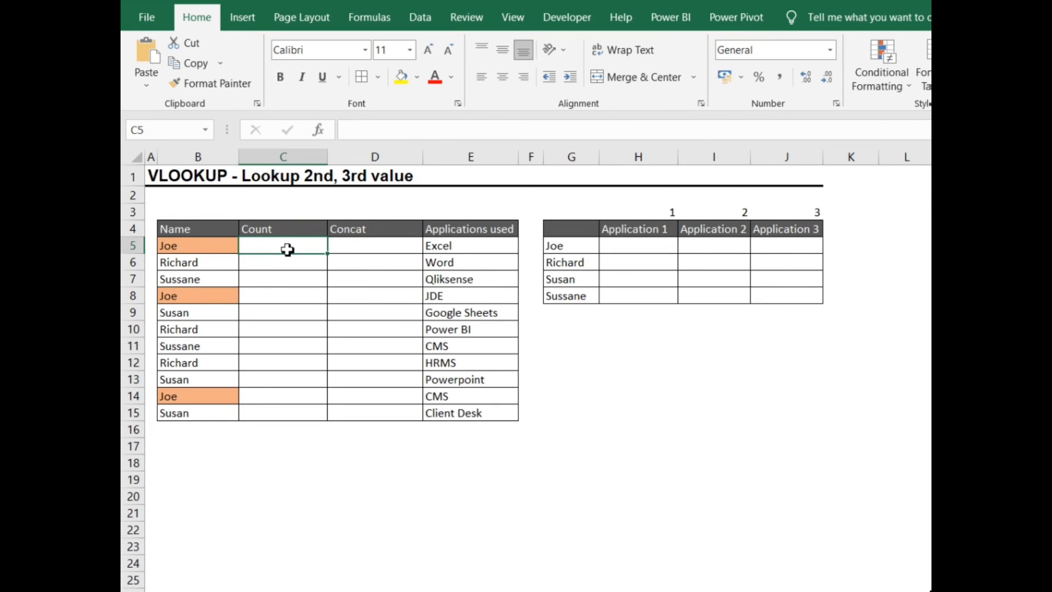
pyautogui.write('=counit')
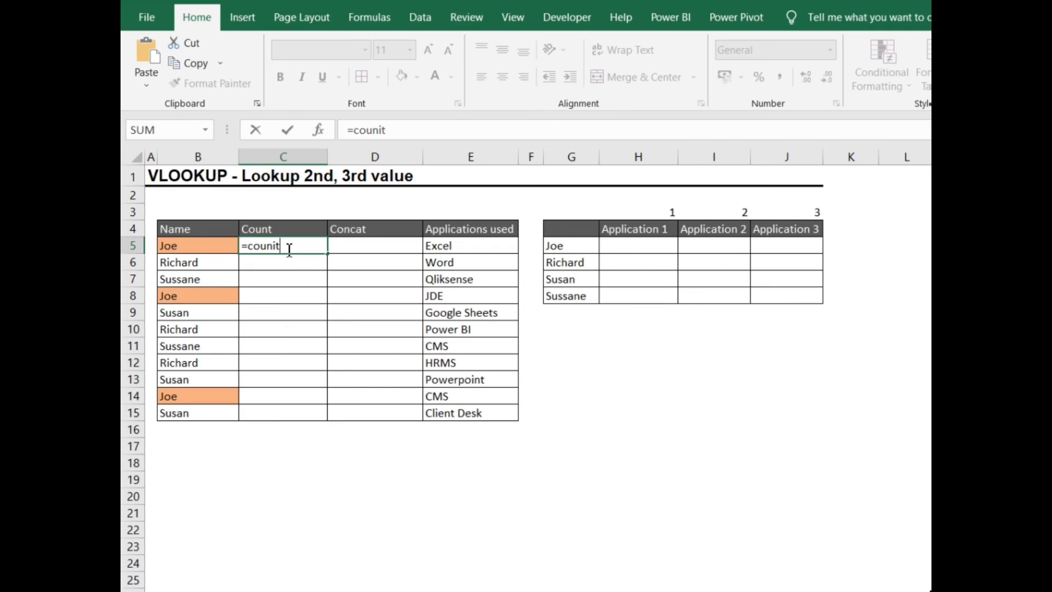
pyautogui.press('BackSpace')
pyautogui.write('tif')
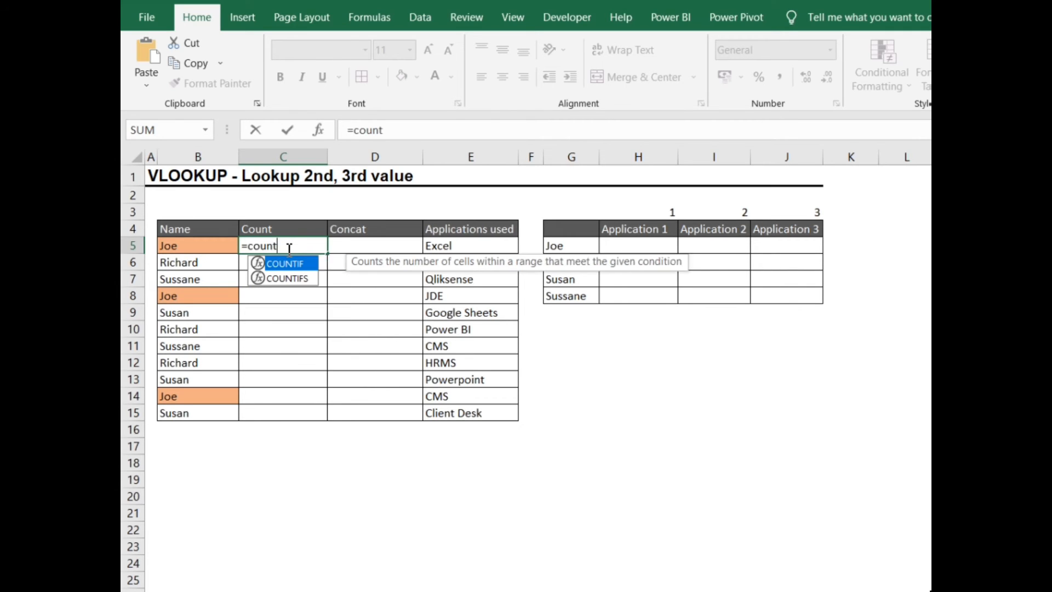
pyautogui.press('Tab')
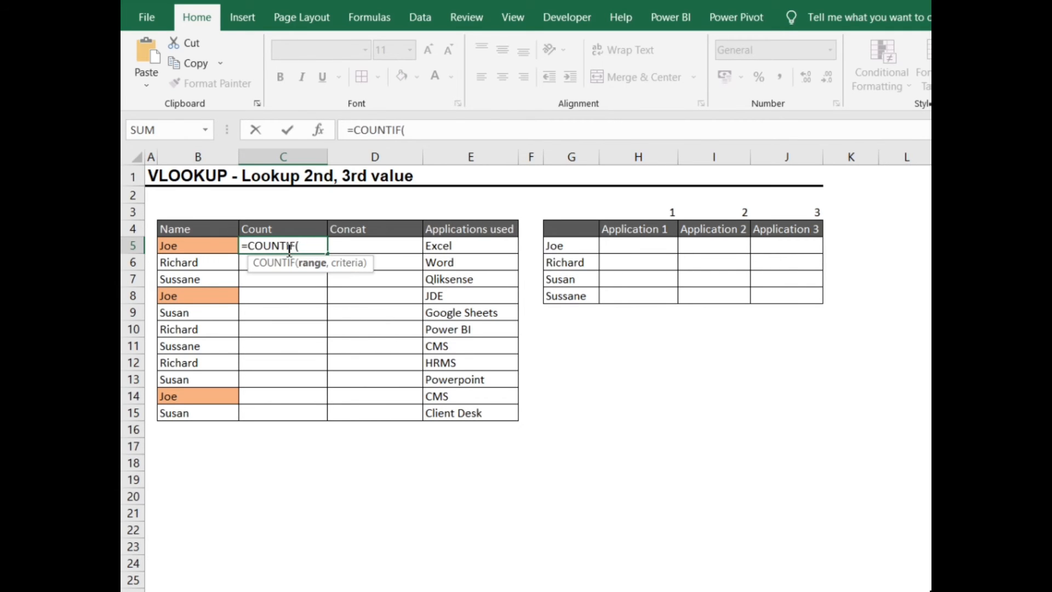
pyautogui.press('Left')
pyautogui.press('Up')
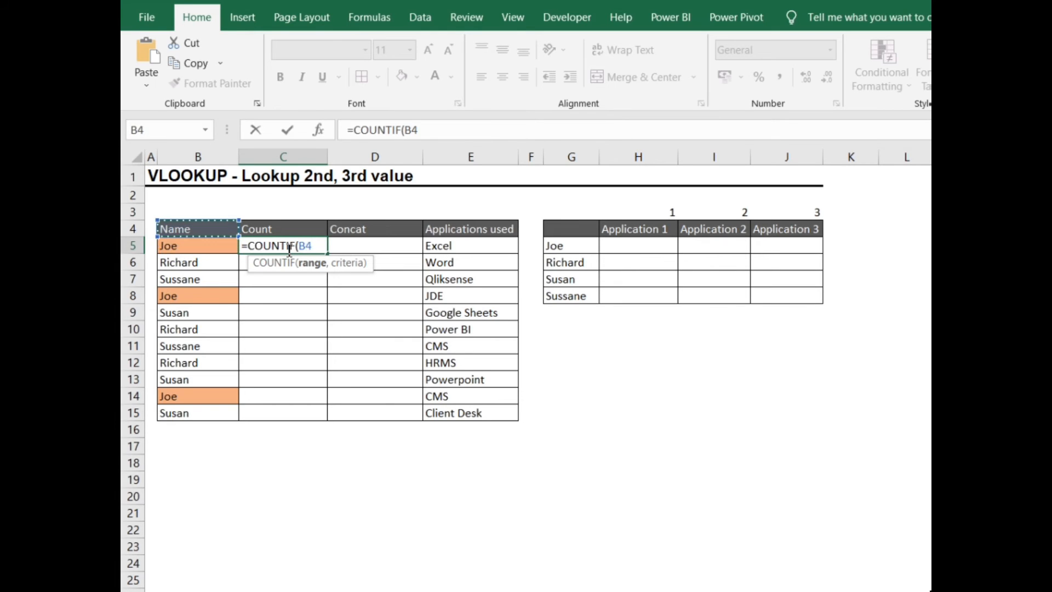
pyautogui.hotkey('shift', 'Down')
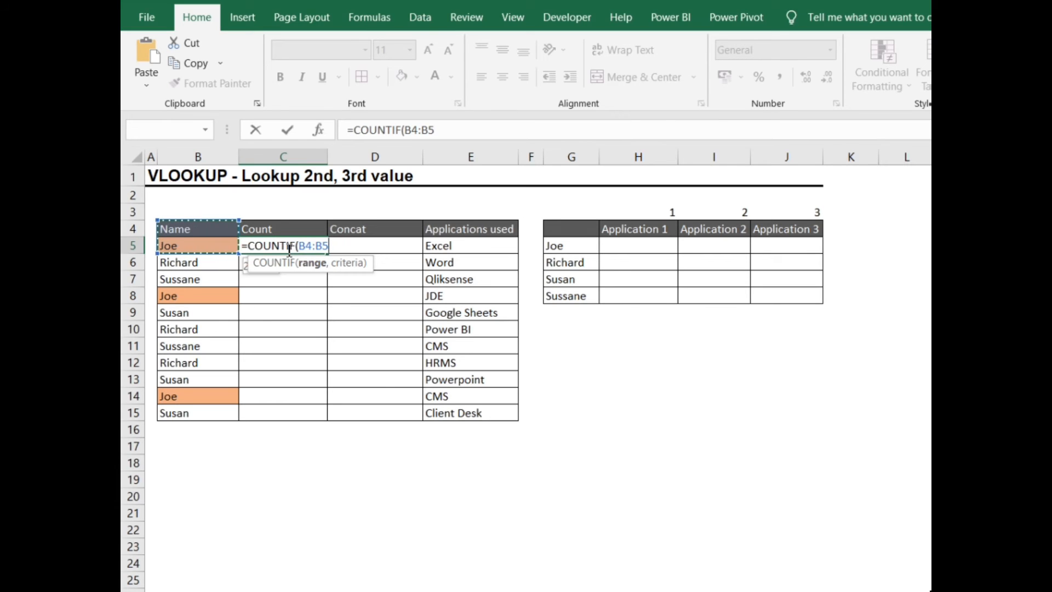
# - Anchor the range start as $B$4 and complete the Count formula in C5 as =COUNTIF($B$4:B5,B5)
pyautogui.click(418, 130)
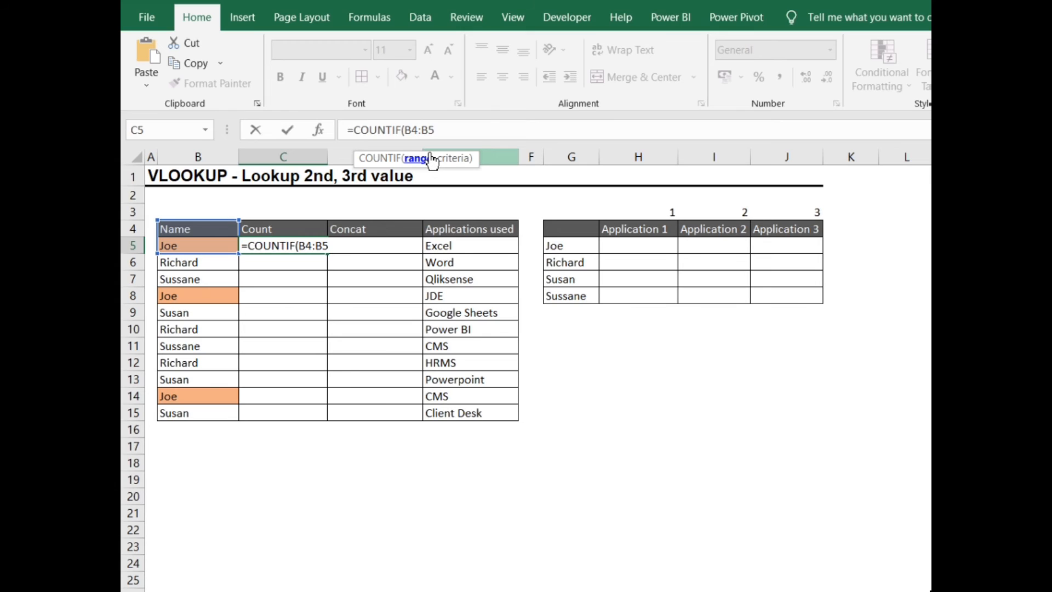
pyautogui.press('F4')
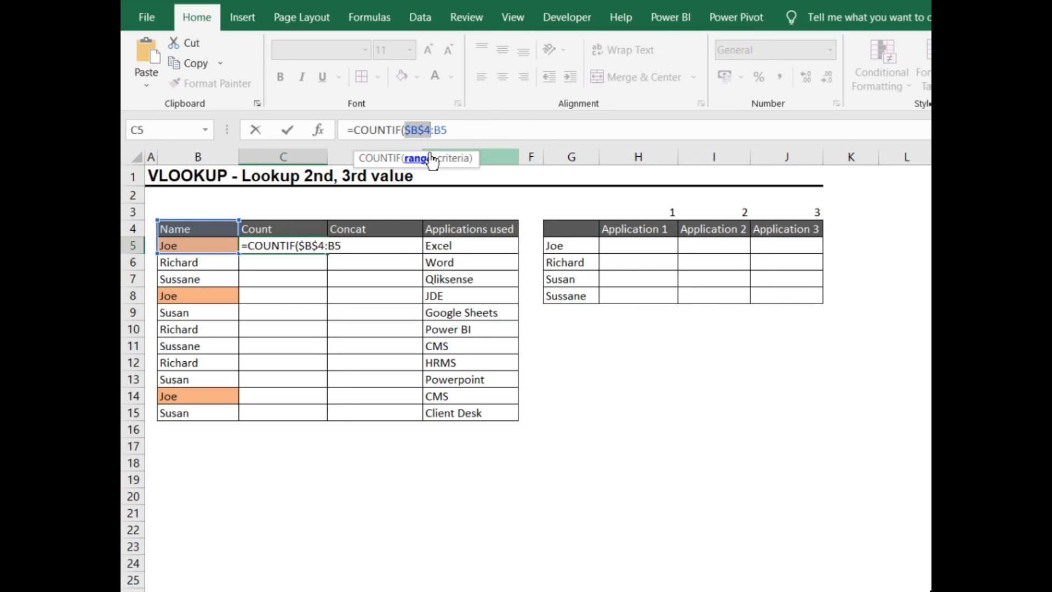
pyautogui.click(459, 130)
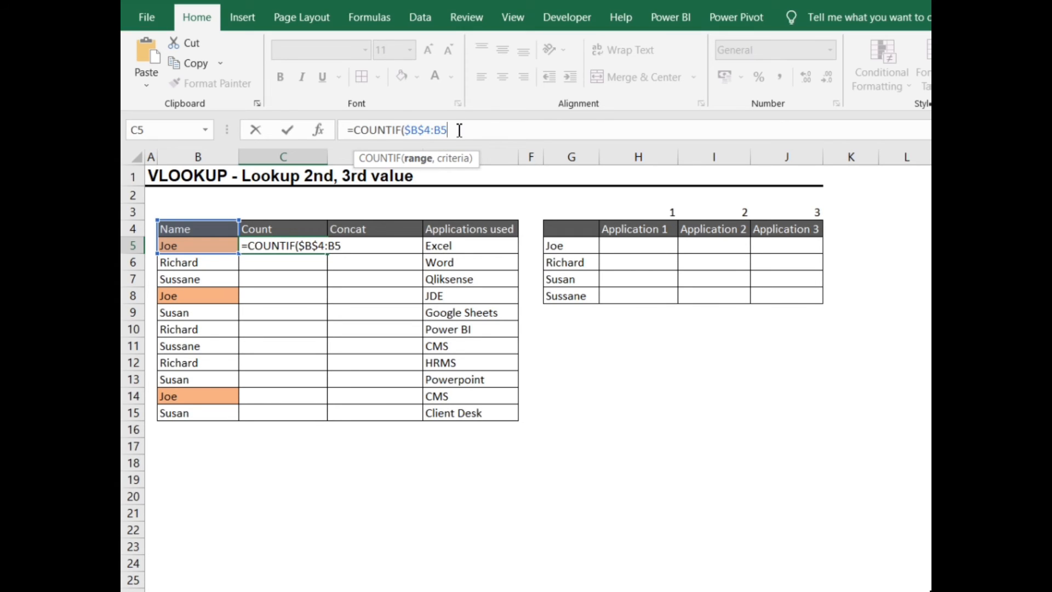
pyautogui.write(',')
pyautogui.click(212, 245)
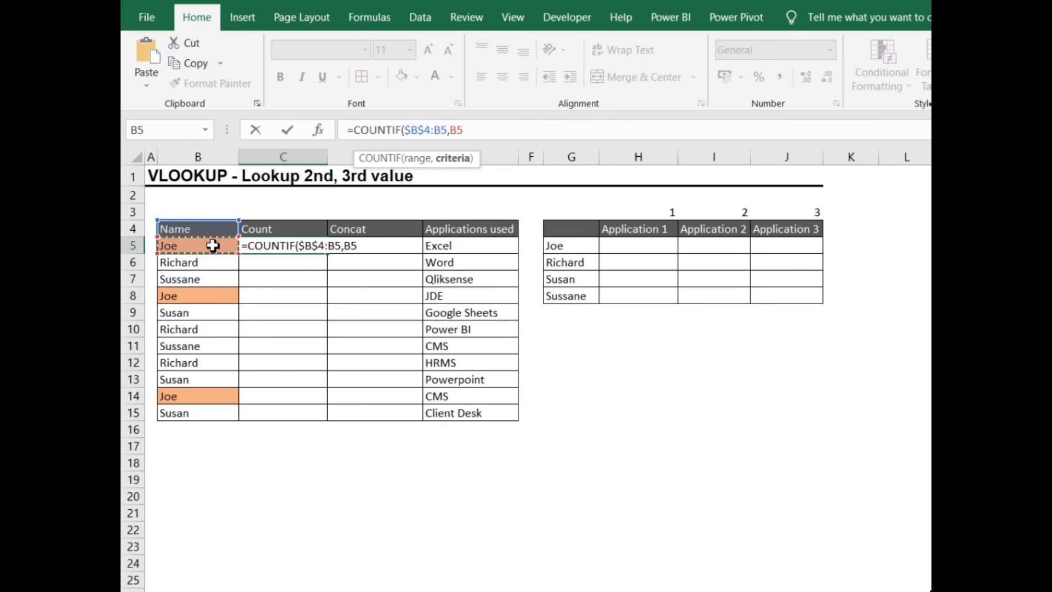
pyautogui.write(')')
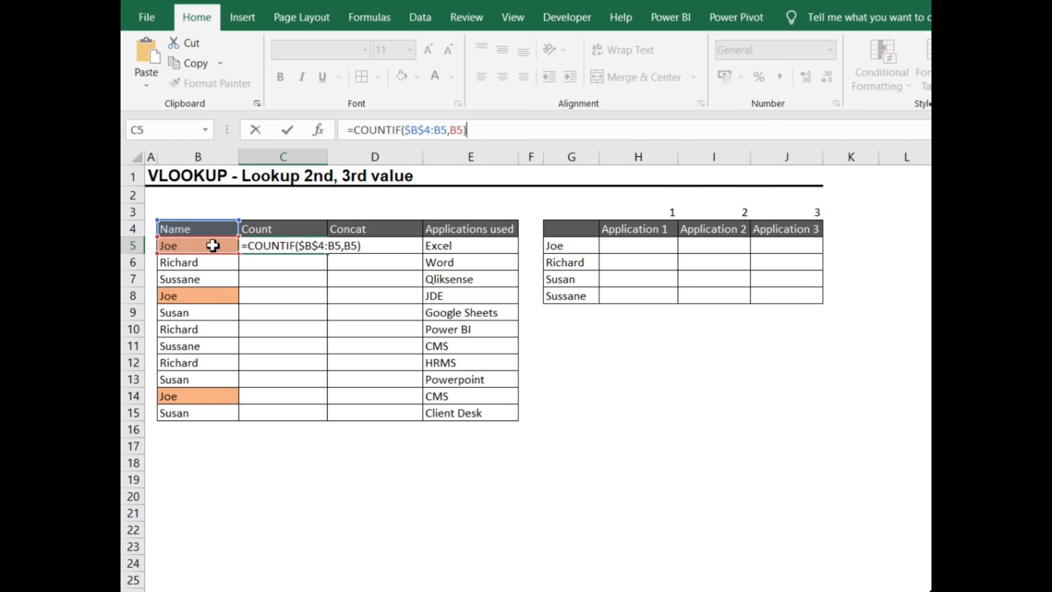
pyautogui.hotkey('ctrl', 'Return')
# - Copy the COUNTIF formula from C5 into C6
pyautogui.hotkey('ctrl', 'c')
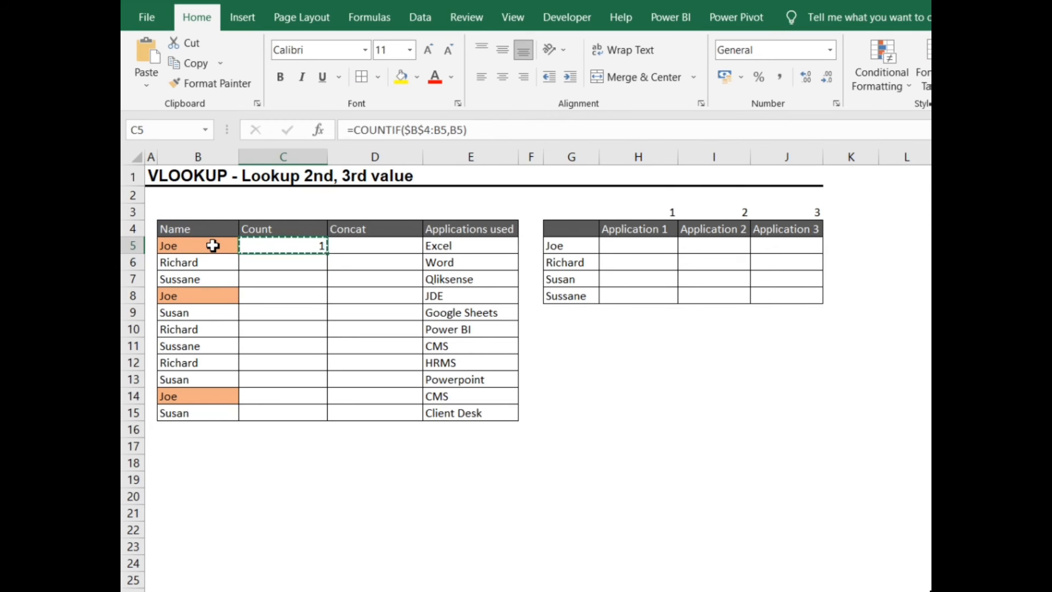
pyautogui.press('Down')
pyautogui.hotkey('ctrl', 'v')
pyautogui.press('Escape')
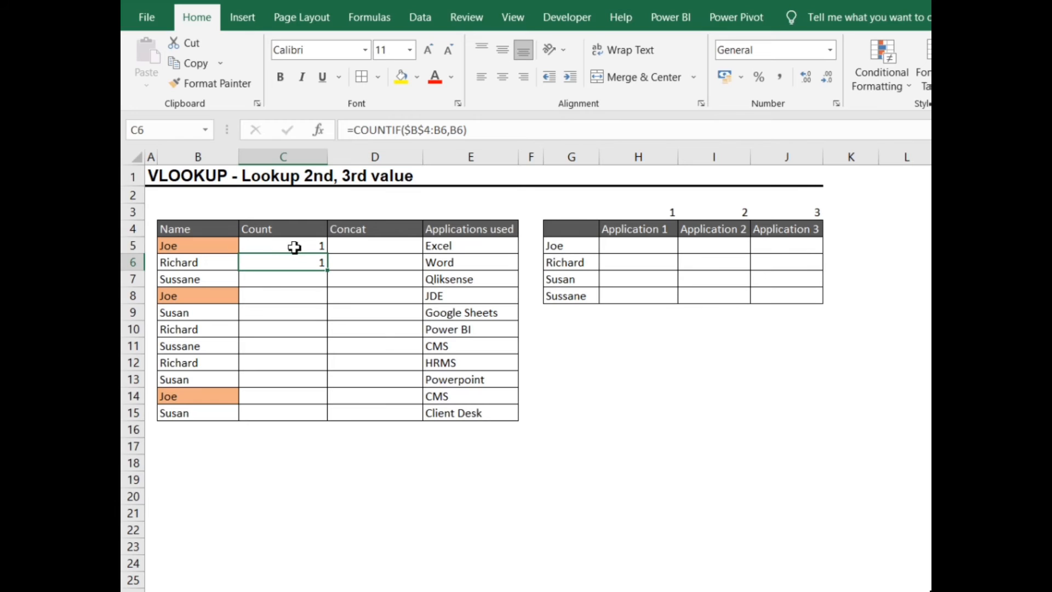
# - Compare the expanding range references of the COUNTIF formulas in C6 and C5
pyautogui.press('F2')
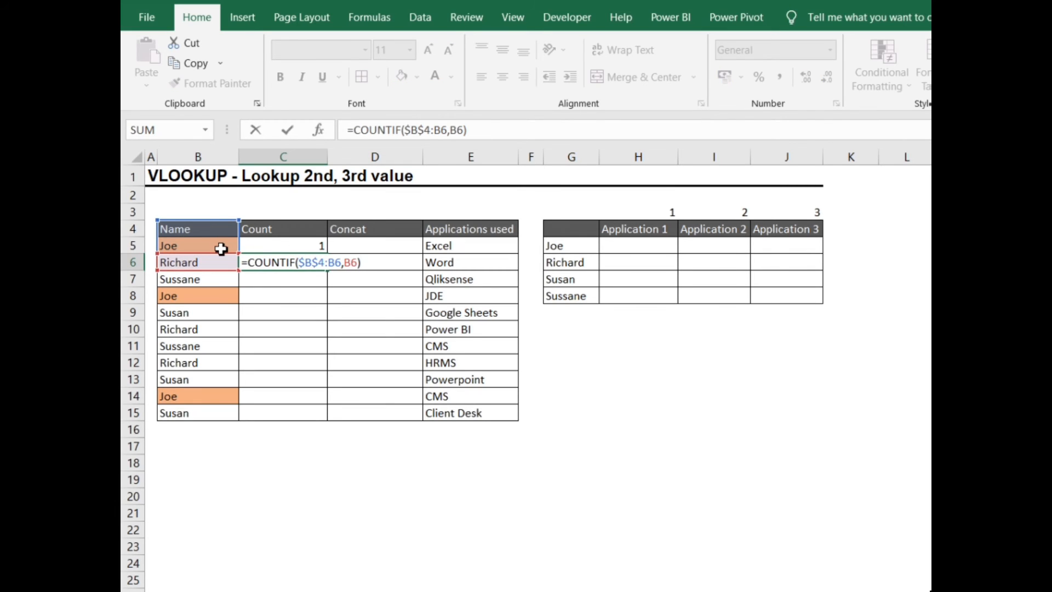
pyautogui.hotkey('shift', 'Return')
pyautogui.press('F2')
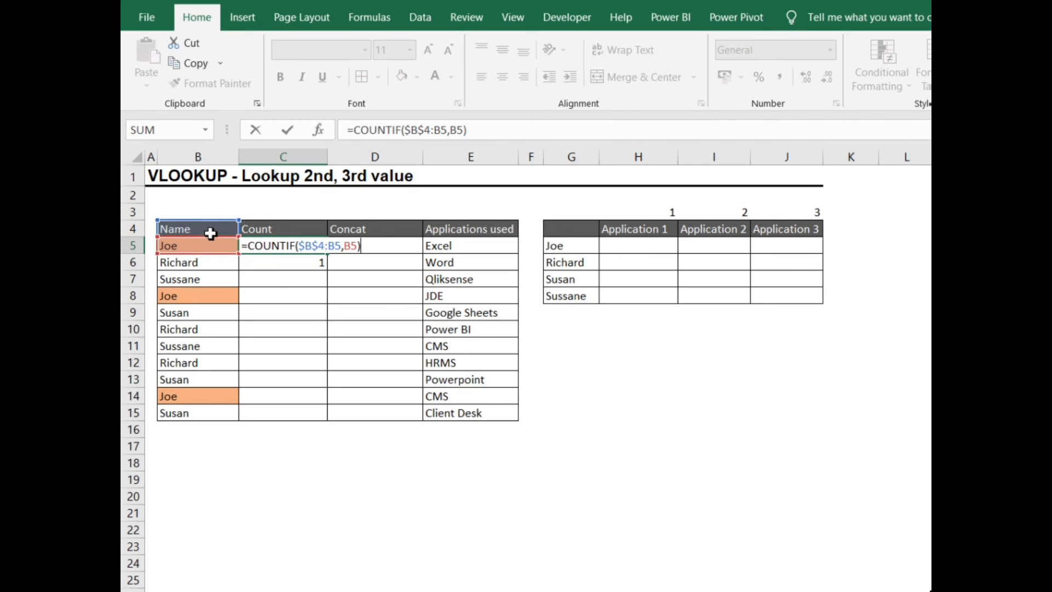
pyautogui.press('Escape')
pyautogui.press('Down')
pyautogui.press('F2')
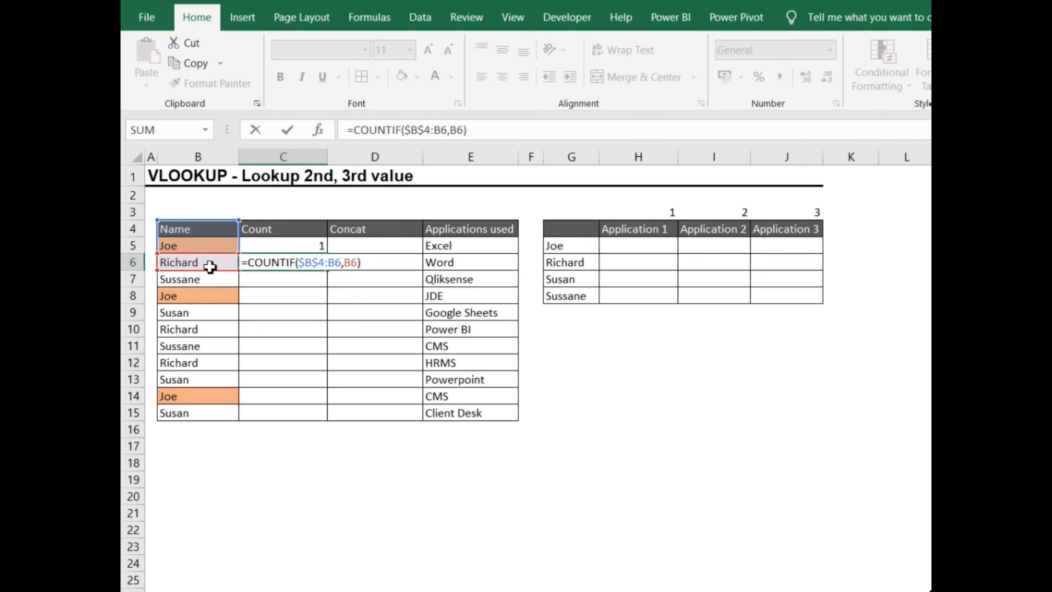
pyautogui.press('Escape')
# - Copy the COUNTIF formula from C6 down the Count column through C15
pyautogui.hotkey('ctrl', 'c')
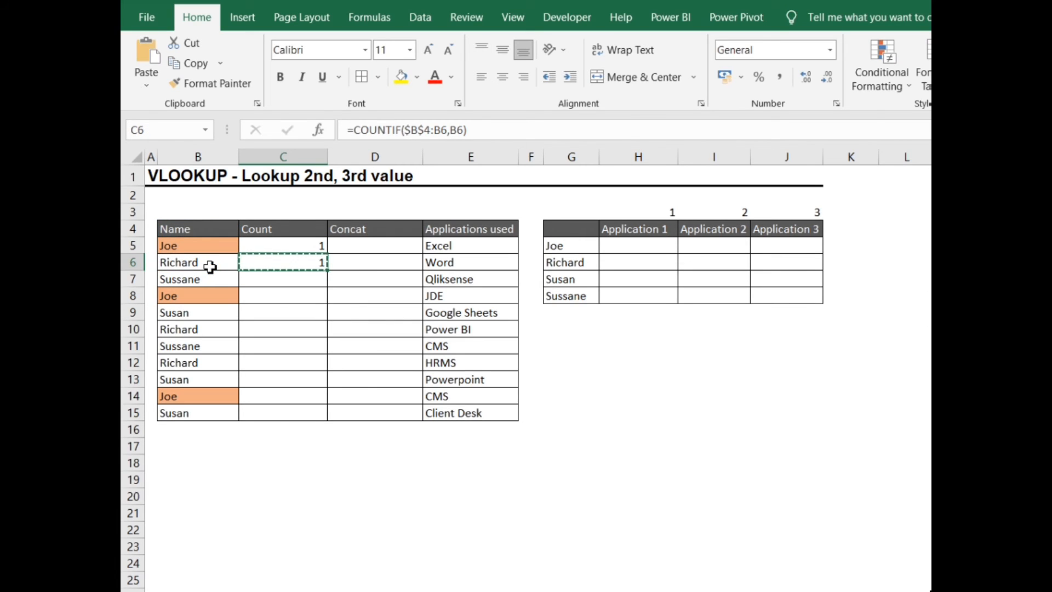
pyautogui.hotkey('shift', 'Down')
pyautogui.hotkey('shift', 'Down')
pyautogui.hotkey('shift', 'Down')
pyautogui.hotkey('shift', 'Down')
pyautogui.hotkey('shift', 'Down')
pyautogui.hotkey('shift', 'Down')
pyautogui.hotkey('shift', 'Down')
pyautogui.hotkey('shift', 'Down')
pyautogui.hotkey('shift', 'Down')
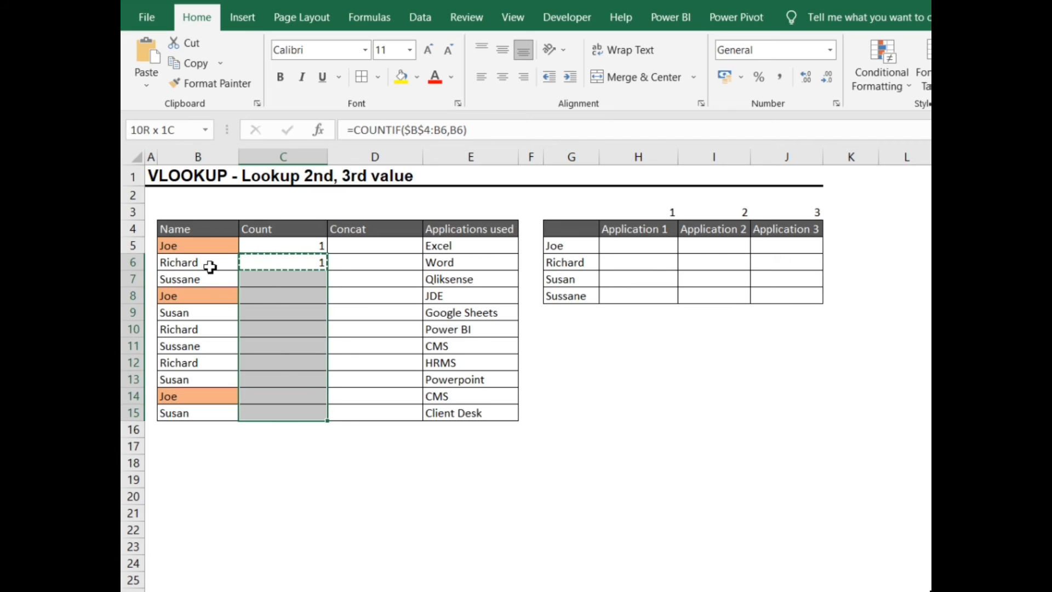
pyautogui.press('Return')
# - Check the running Count values for the highlighted name in rows 5, 8 and 14
pyautogui.click(282, 294)
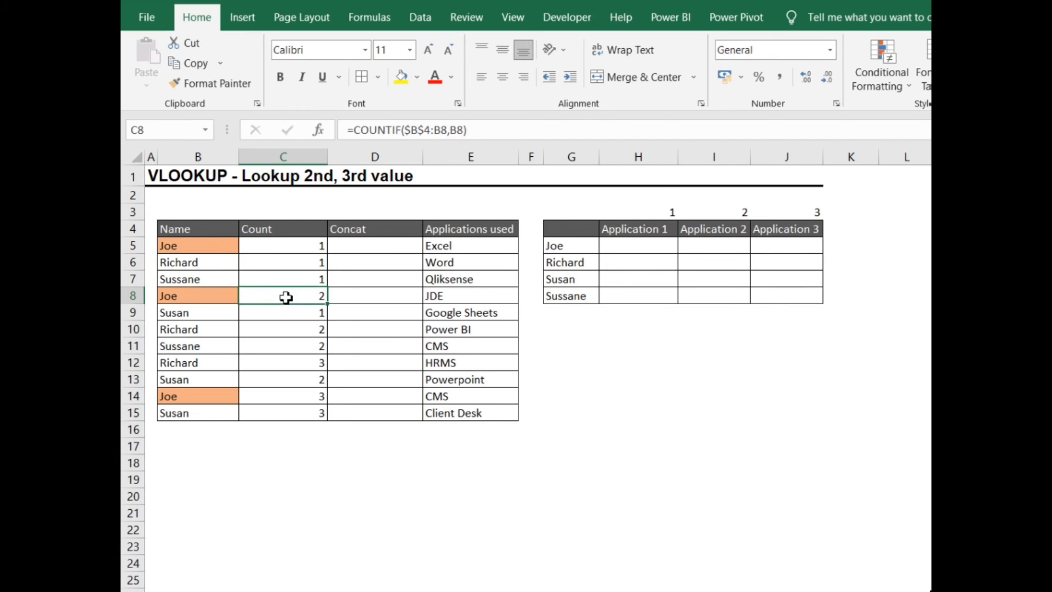
pyautogui.click(210, 245)
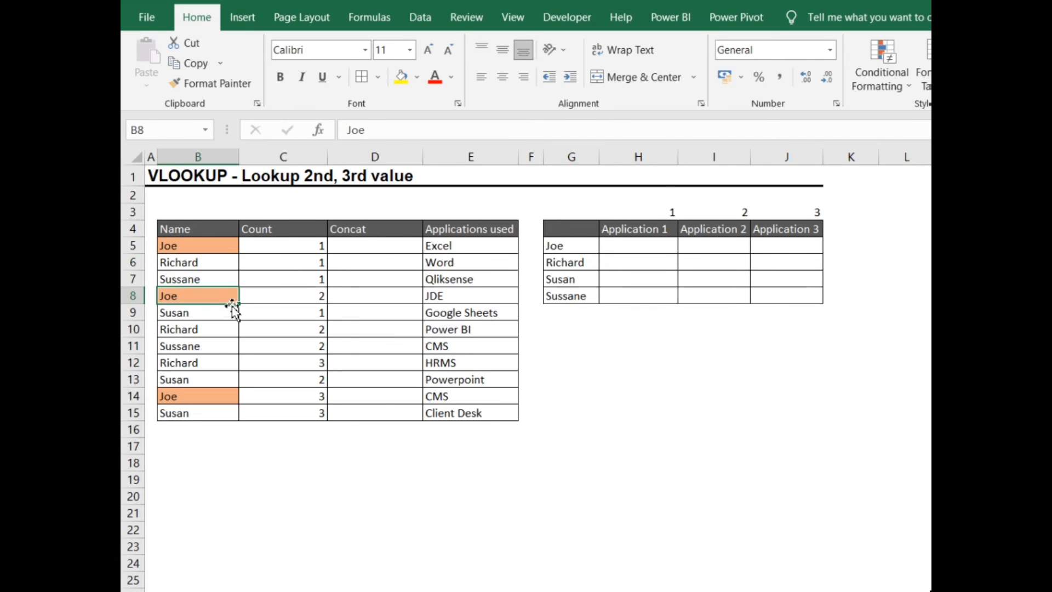
pyautogui.click(293, 300)
pyautogui.click(212, 399)
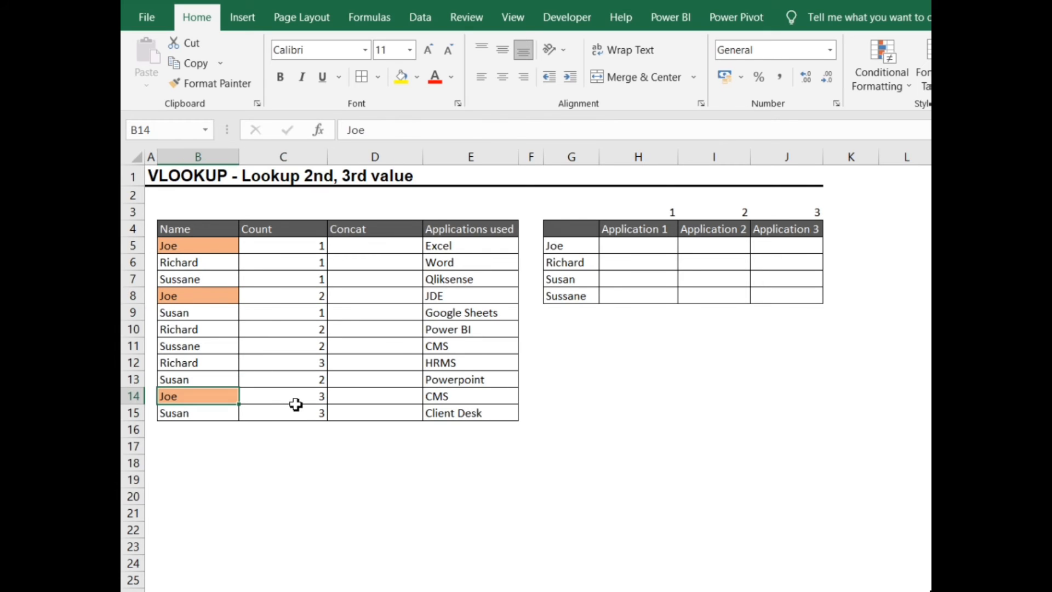
pyautogui.click(297, 404)
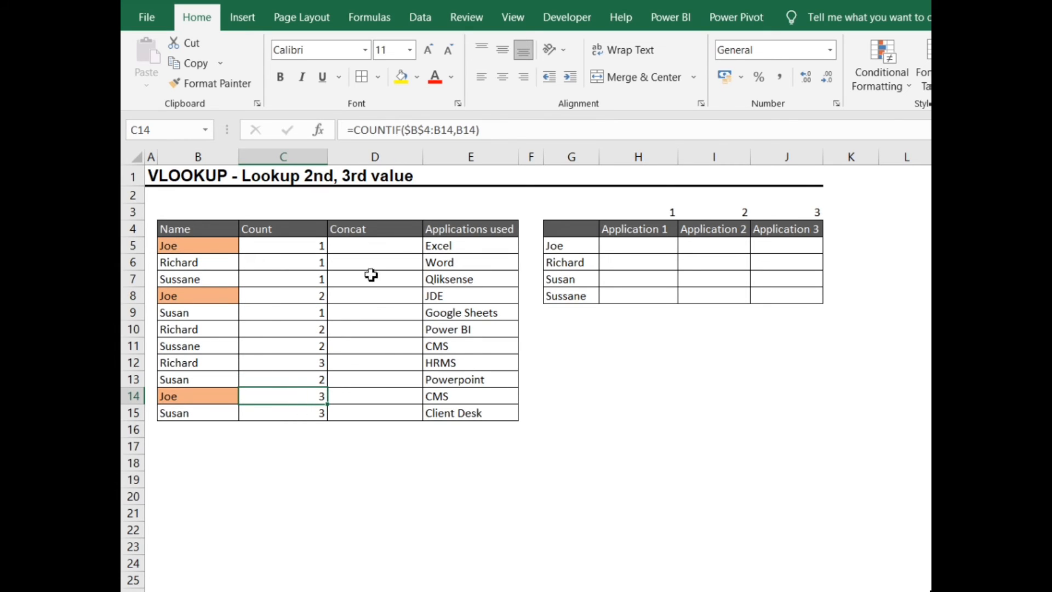
# - Enter the formula =B5&C5 in Concat cell D5 to join the name with its count
pyautogui.click(398, 247)
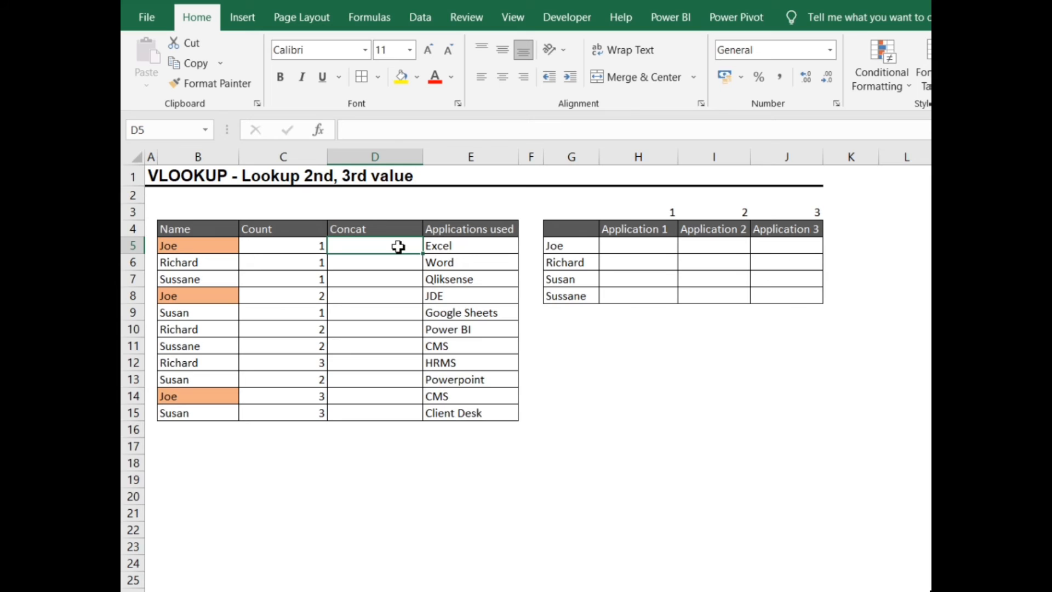
pyautogui.write('=')
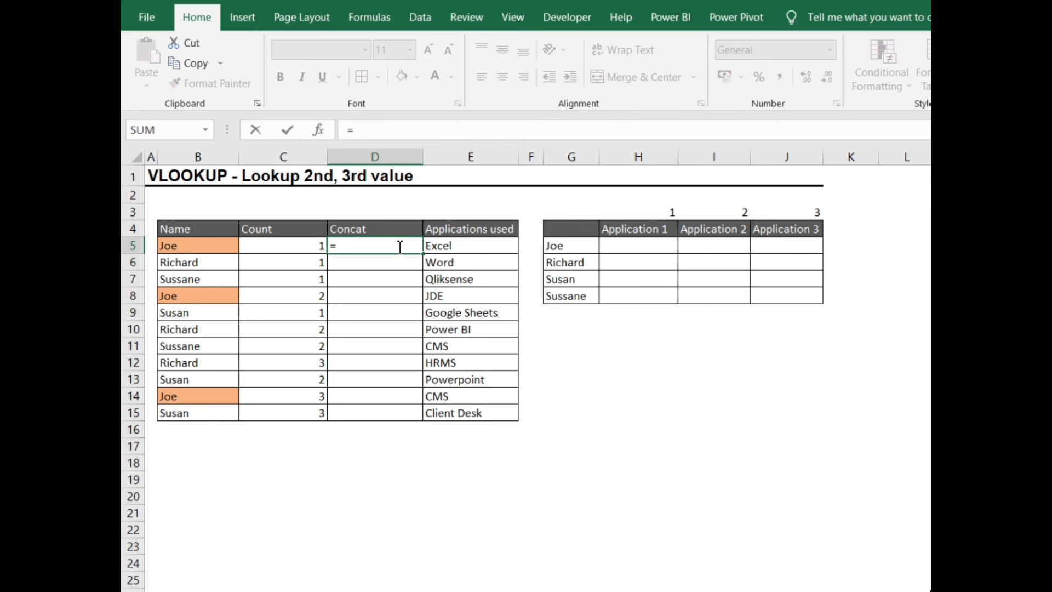
pyautogui.press('Left')
pyautogui.press('Left')
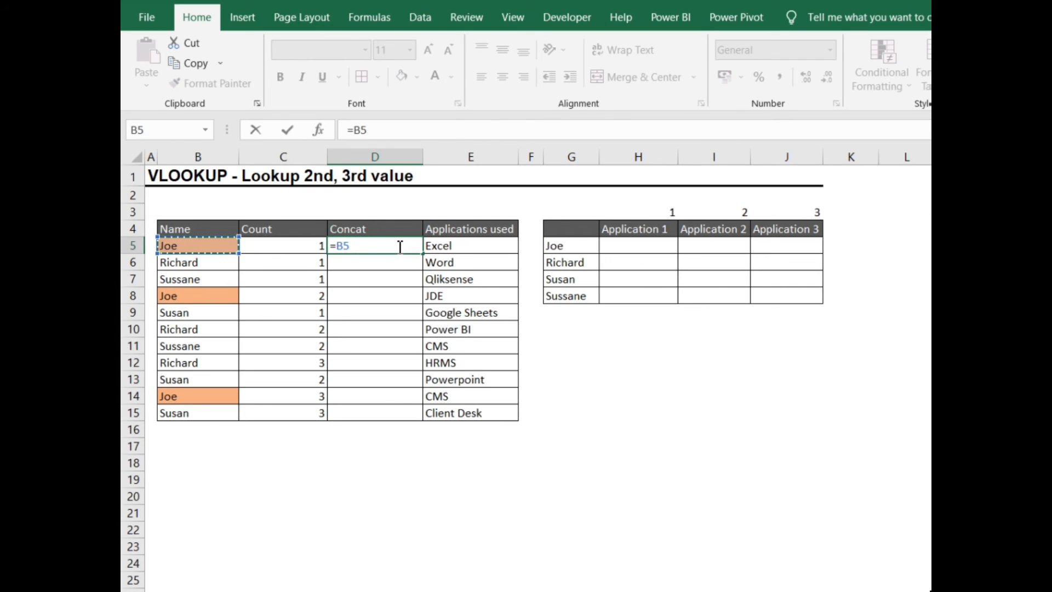
pyautogui.write('&')
pyautogui.press('Left')
pyautogui.press('Return')
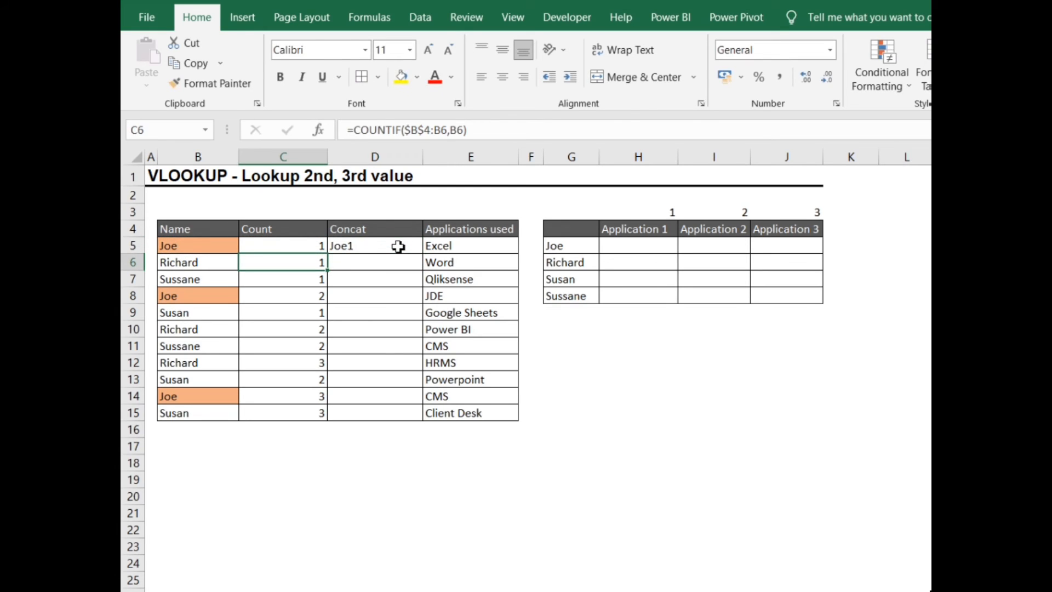
# - Fill the Concat formula from D5 down through D15
pyautogui.press('Down')
pyautogui.press('Down')
pyautogui.press('Down')
pyautogui.press('Down')
pyautogui.press('Down')
pyautogui.press('Down')
pyautogui.press('Down')
pyautogui.press('Down')
pyautogui.press('Down')
pyautogui.press('Right')
pyautogui.hotkey('ctrl', 'shift', 'Up')
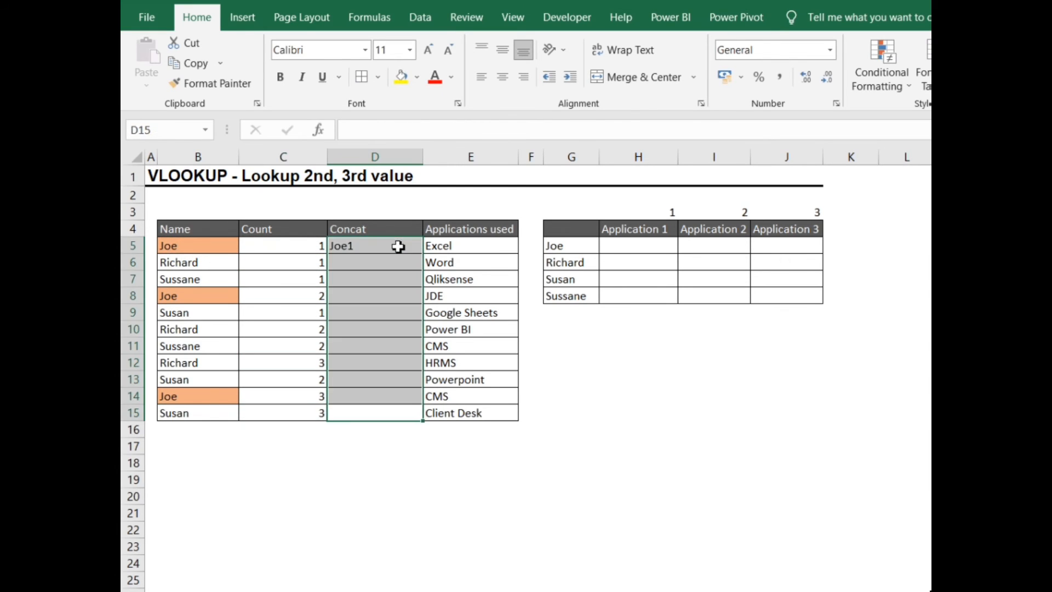
pyautogui.hotkey('ctrl', 'd')
# - Examine the results table's names, its Application 1 to 3 columns and the helper numbers in H3:J3
pyautogui.click(662, 246)
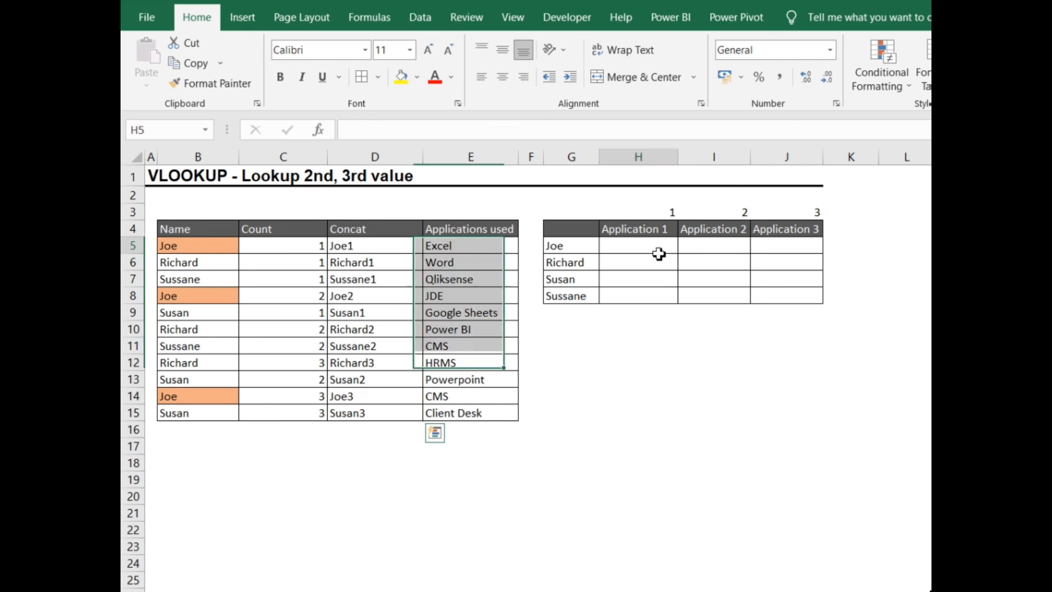
pyautogui.moveTo(587, 230); pyautogui.dragTo(801, 296)
pyautogui.click(587, 244)
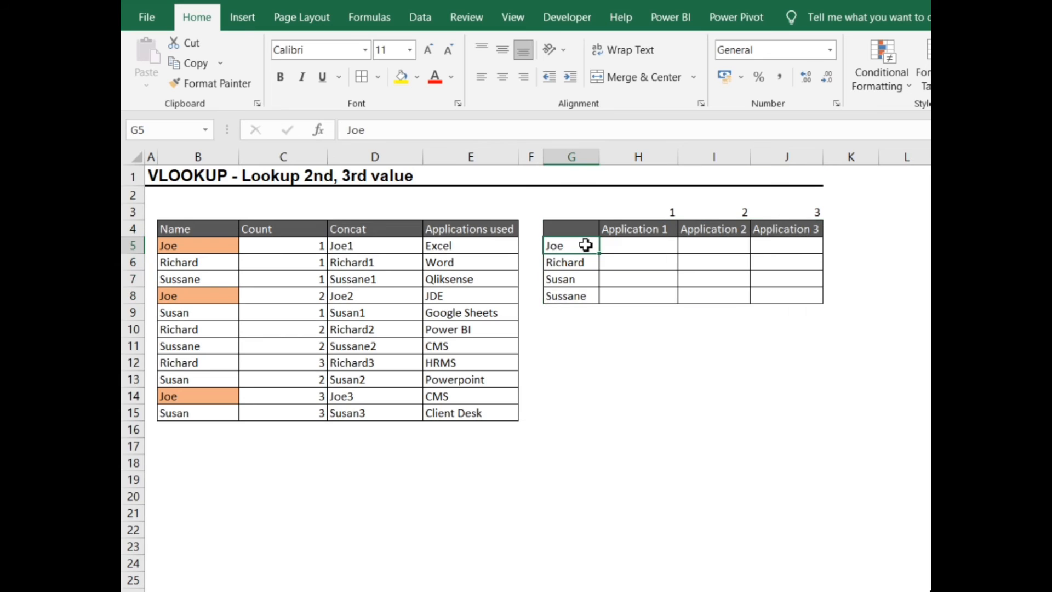
pyautogui.click(639, 249)
pyautogui.click(712, 249)
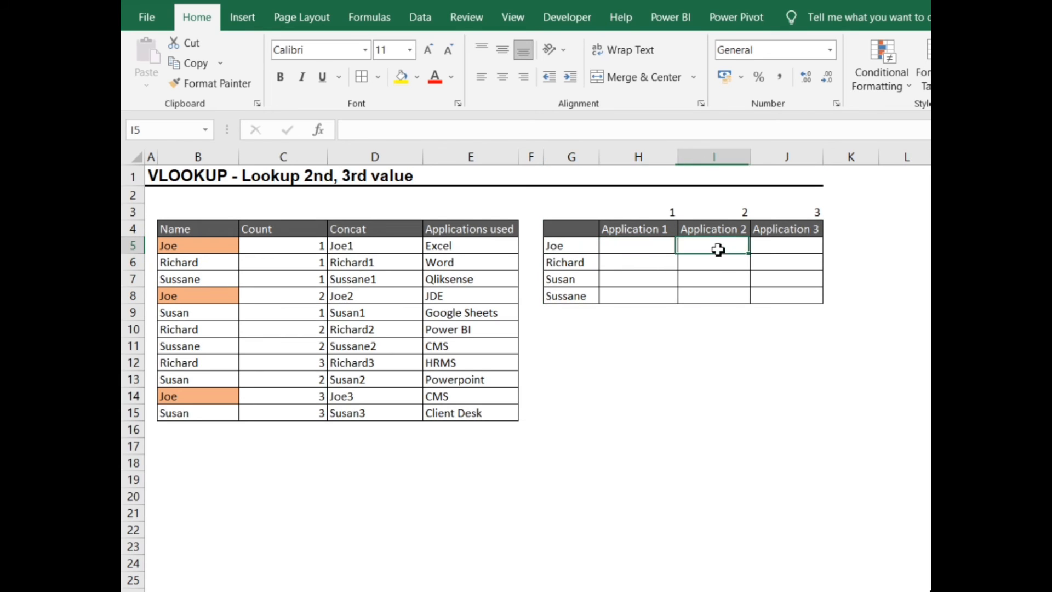
pyautogui.click(774, 251)
pyautogui.click(666, 215)
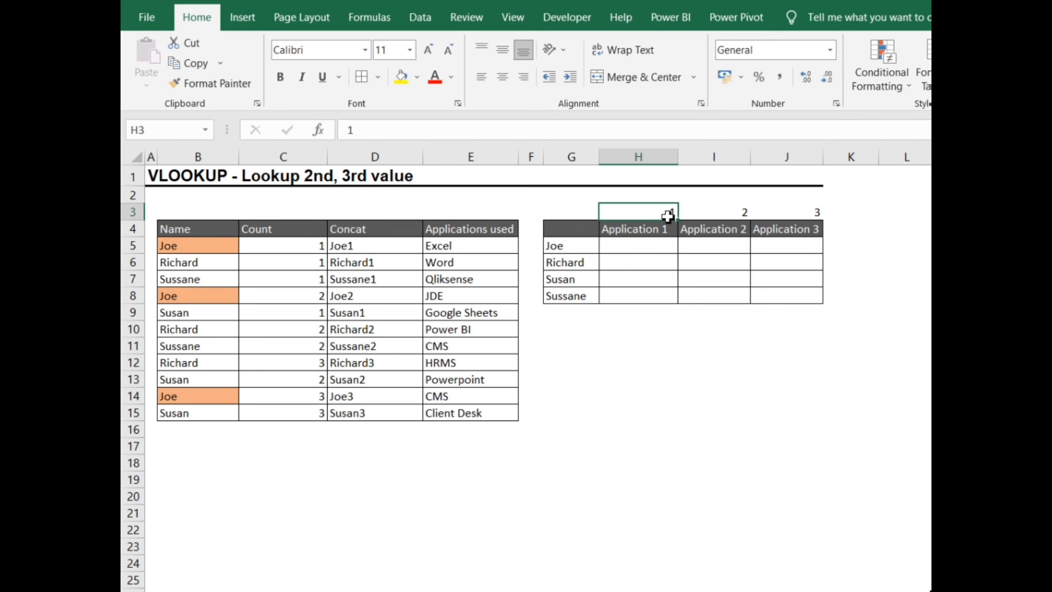
pyautogui.click(737, 214)
pyautogui.click(778, 215)
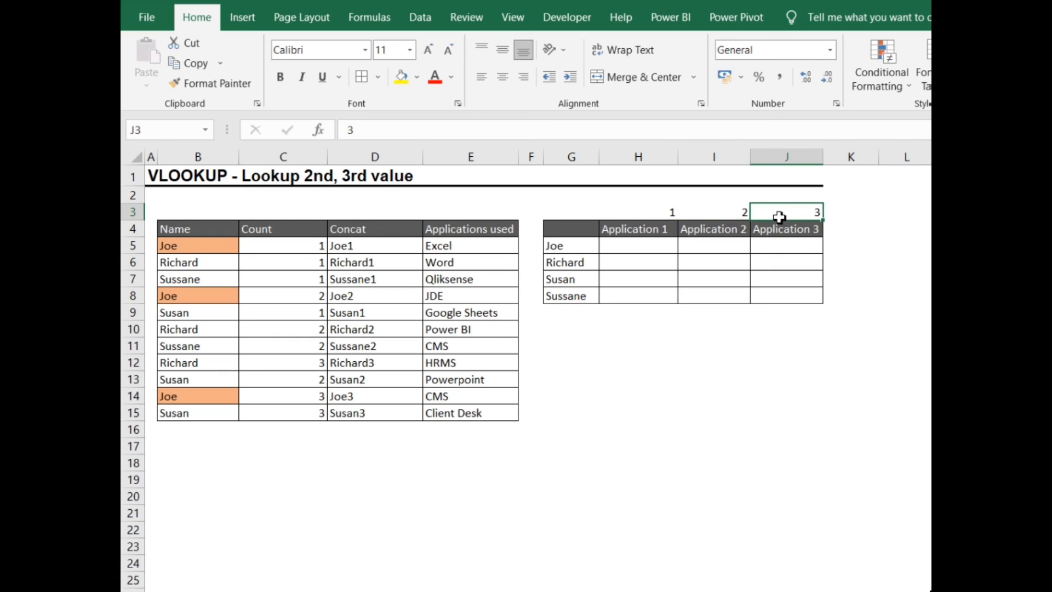
# - Begin a VLOOKUP formula in Application 1 cell H5 with the column-locked name reference $G5& as its lookup value
pyautogui.click(640, 250)
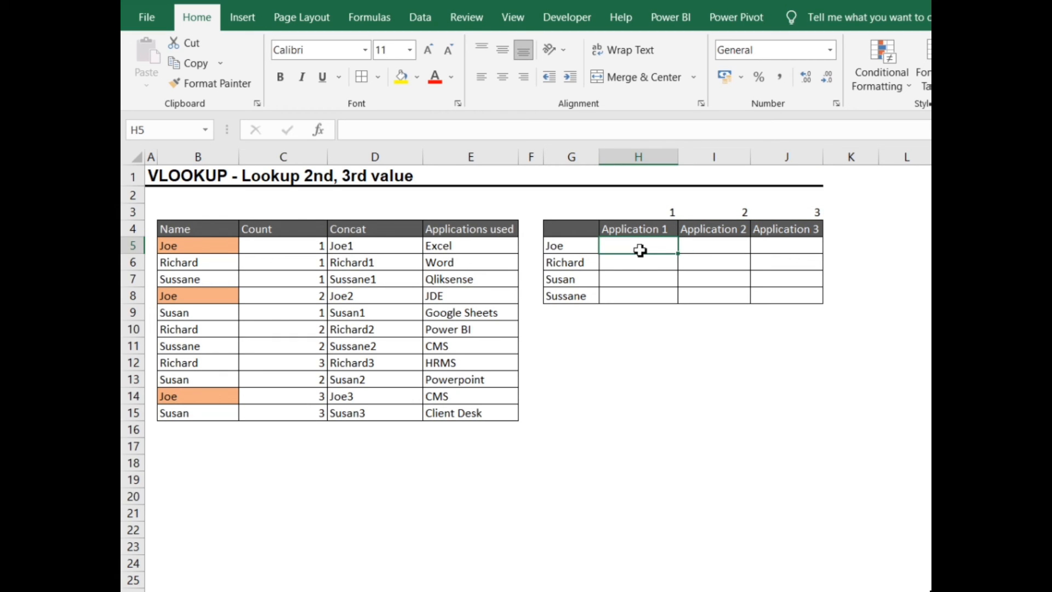
pyautogui.write('=vlo')
pyautogui.press('Tab')
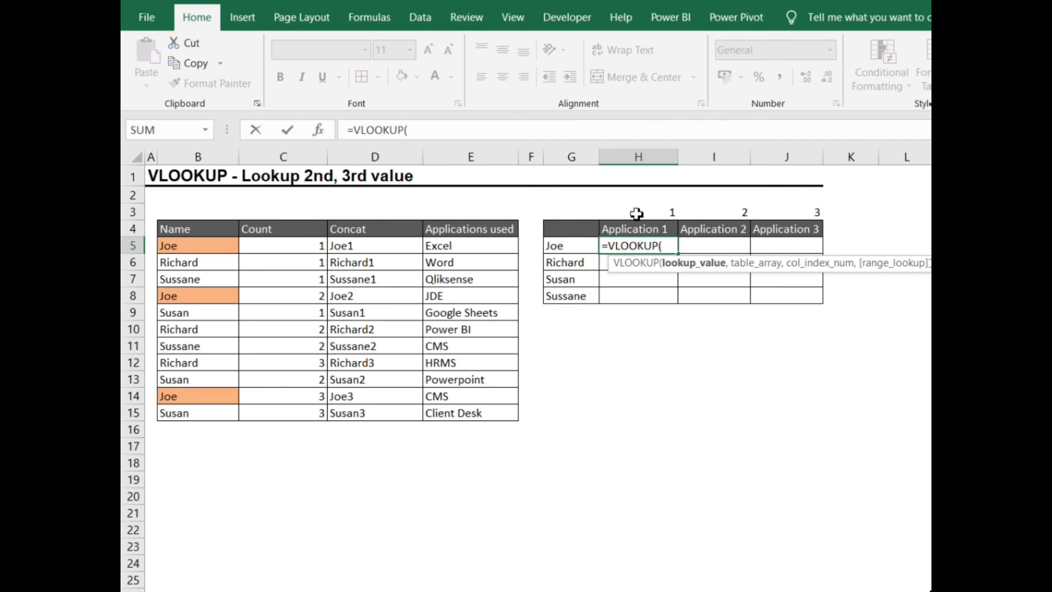
pyautogui.click(580, 248)
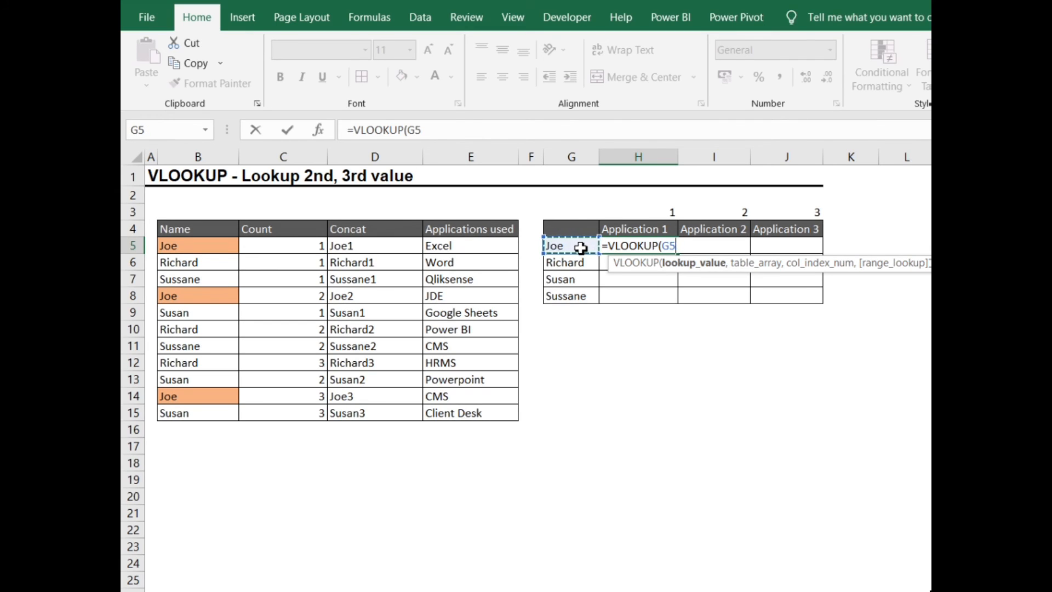
pyautogui.press('F4')
pyautogui.press('F4')
pyautogui.press('F4')
pyautogui.write('&')
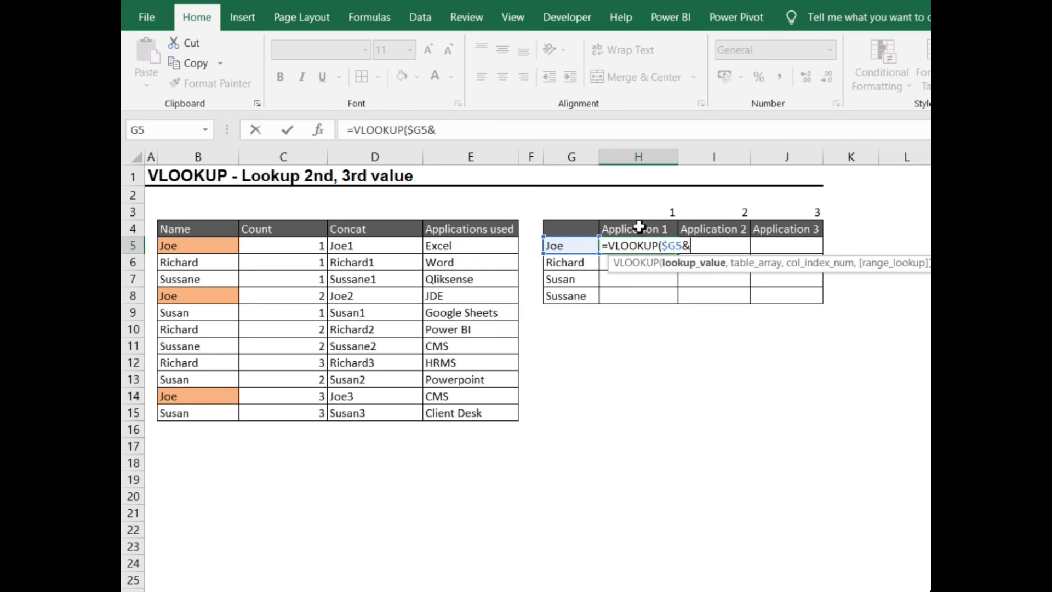
# - Append the row-locked helper number H$3 to complete the lookup value $G5&H$3 in the H5 formula
pyautogui.click(652, 212)
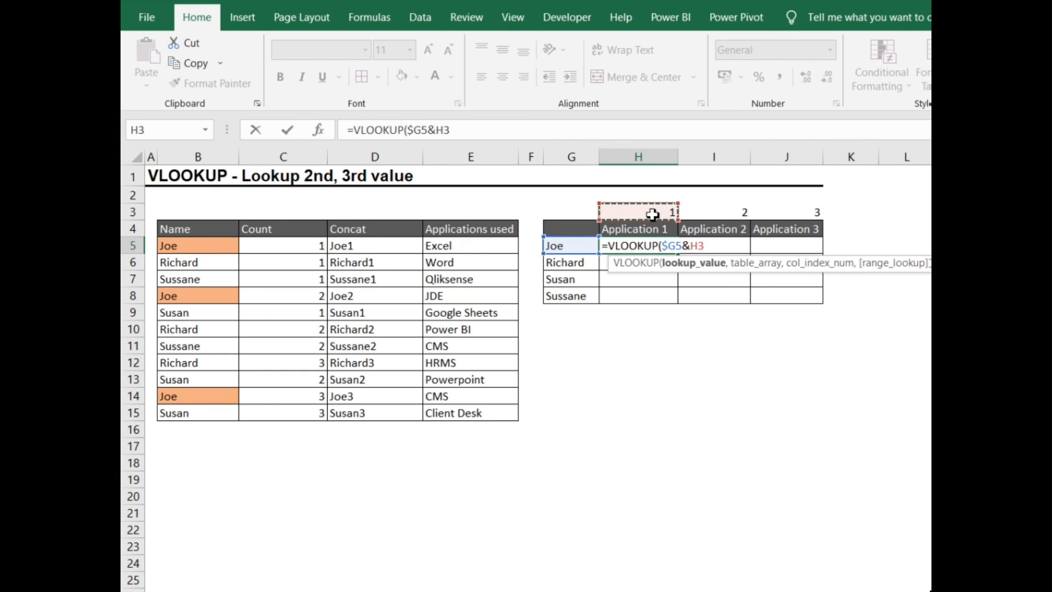
pyautogui.press('Right')
pyautogui.press('Right')
pyautogui.press('Right')
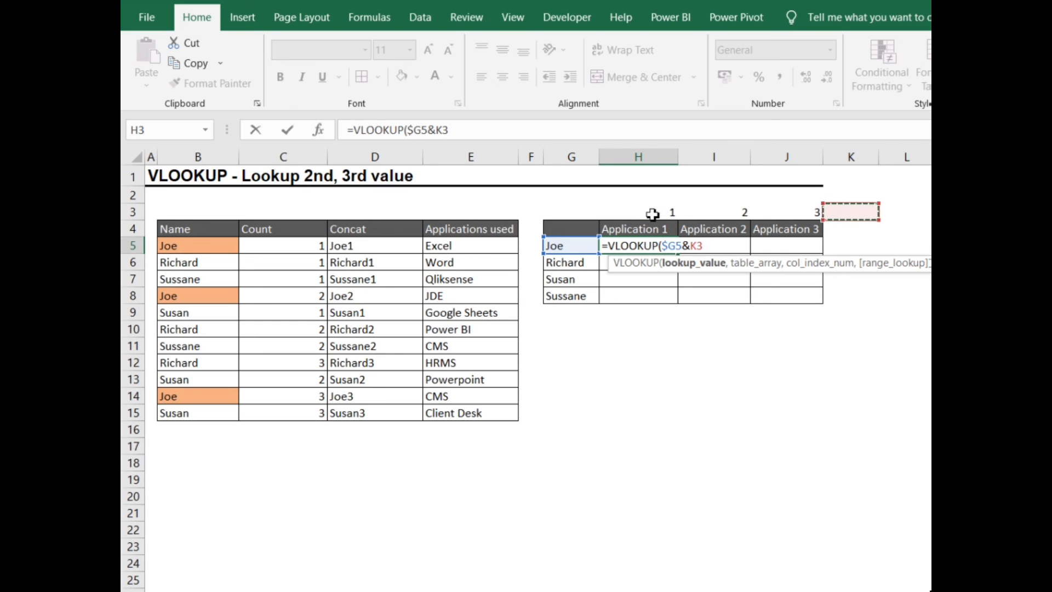
pyautogui.press('Left')
pyautogui.press('Left')
pyautogui.press('Left')
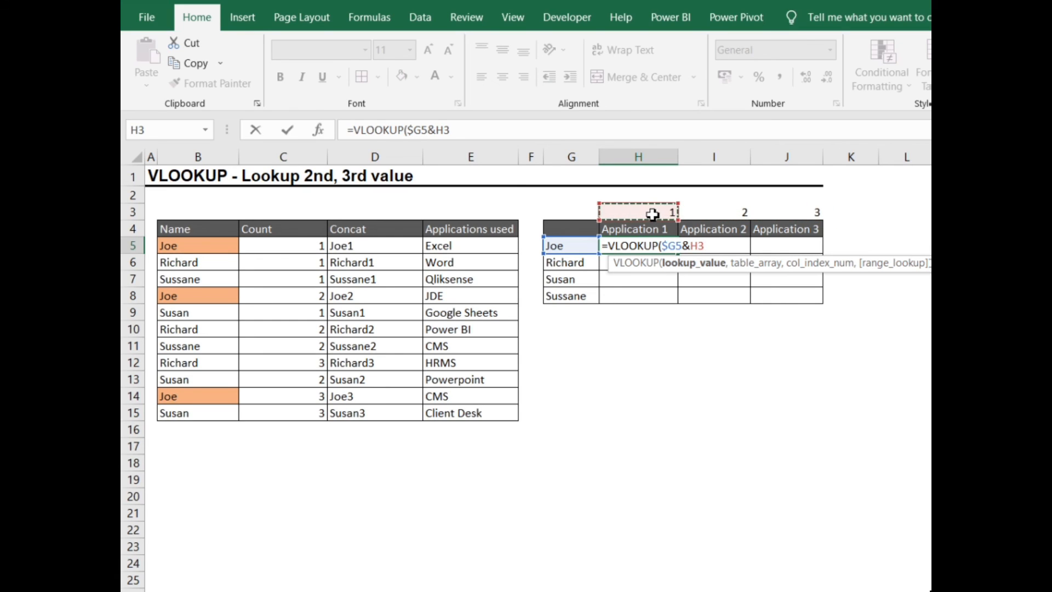
pyautogui.press('F3')
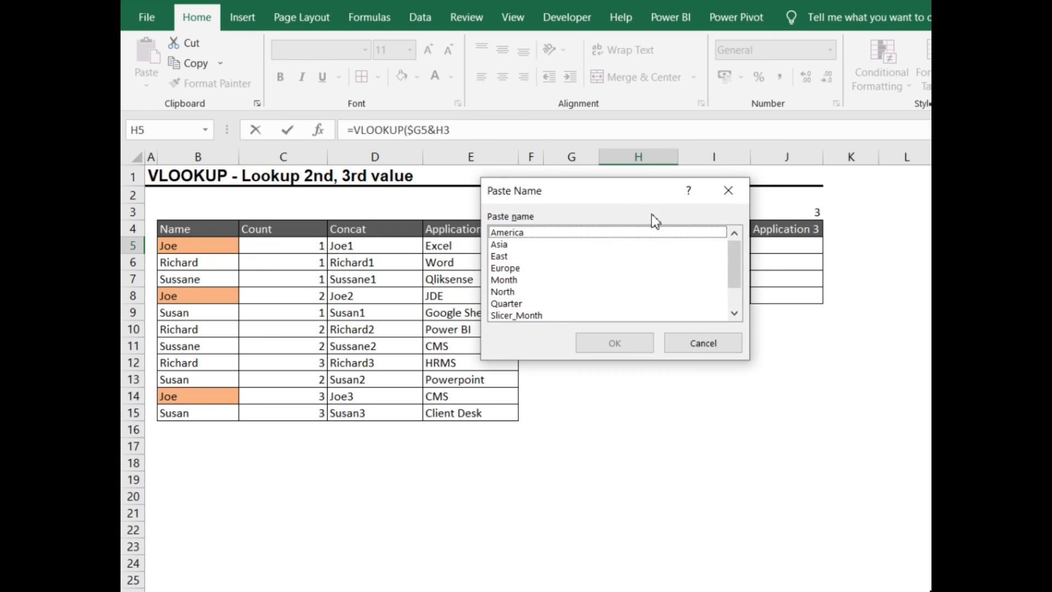
pyautogui.press('Escape')
pyautogui.press('F4')
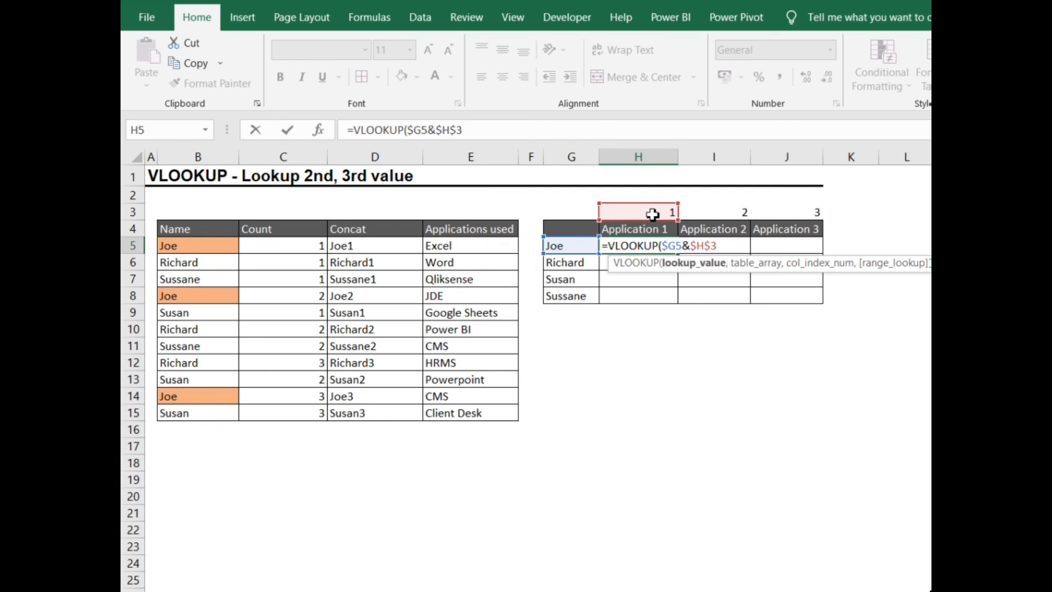
pyautogui.press('F4')
pyautogui.write(',')
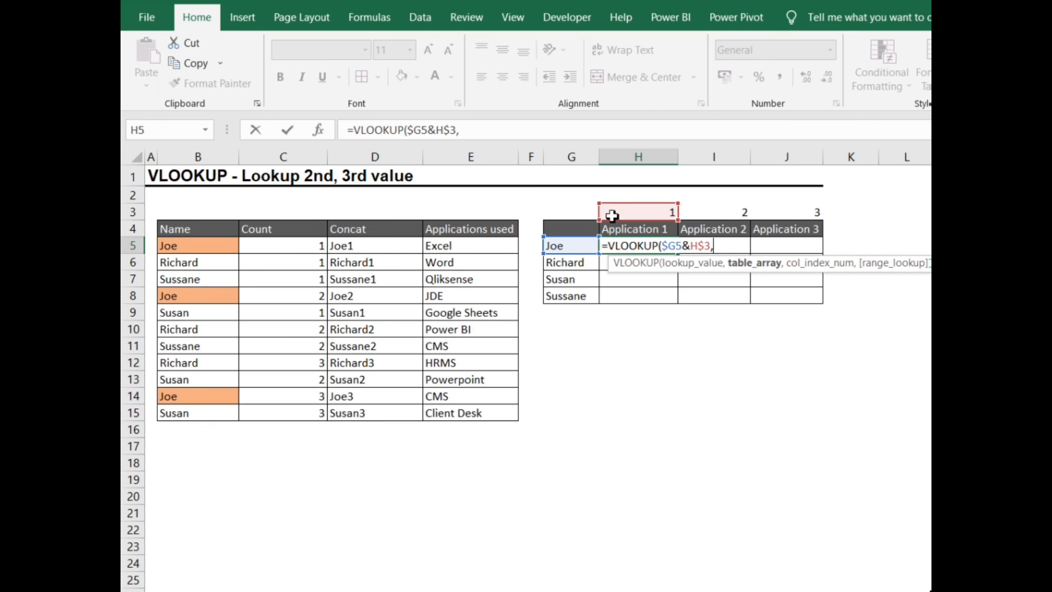
# - Complete the H5 VLOOKUP with the locked table range $D$4:$E$15, column index 2 and exact match 0
pyautogui.moveTo(400, 230); pyautogui.dragTo(463, 411)
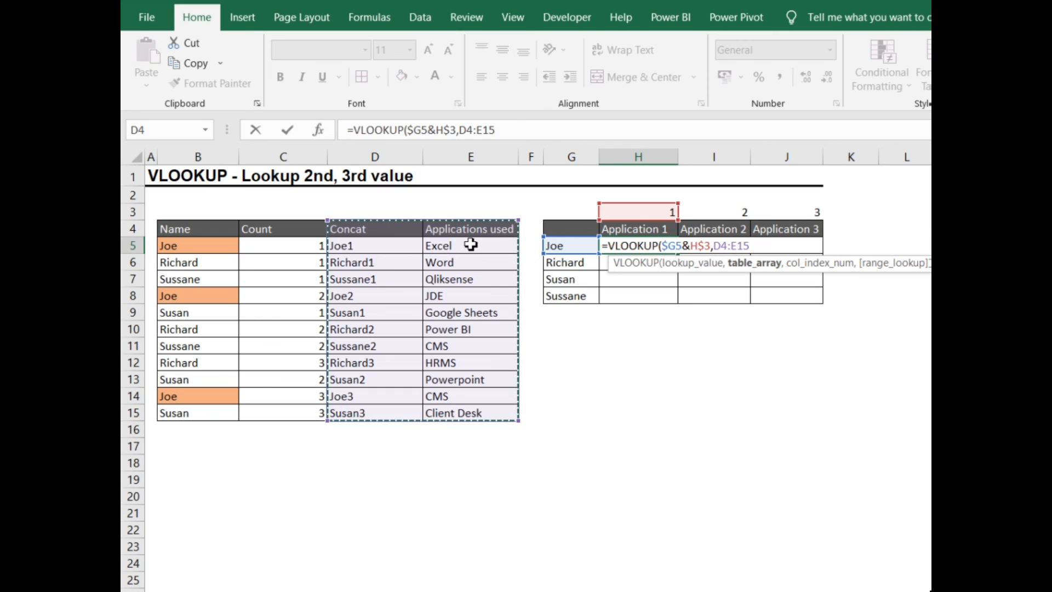
pyautogui.press('F4')
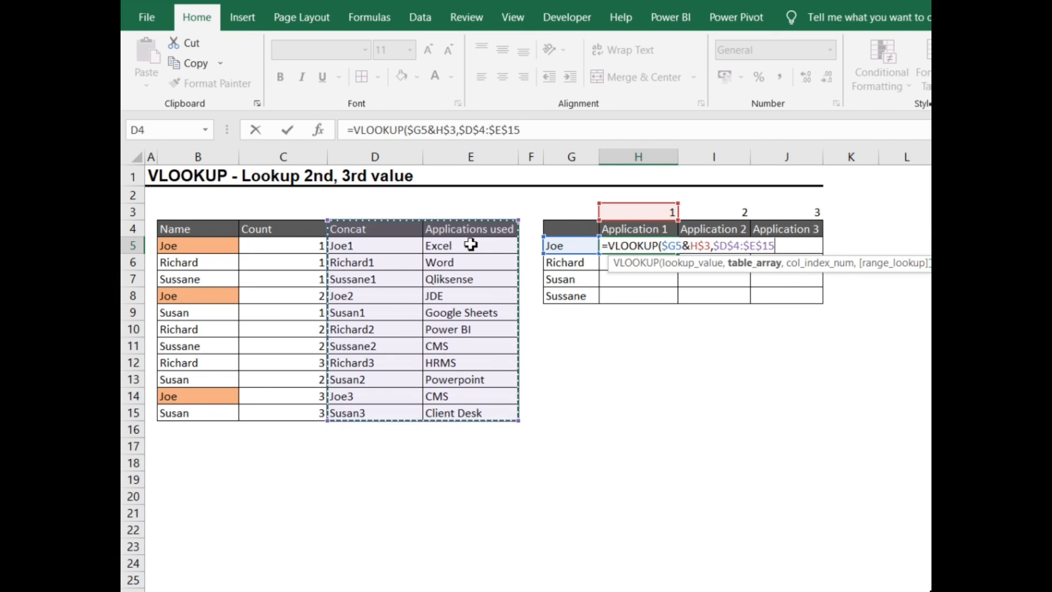
pyautogui.write(',2')
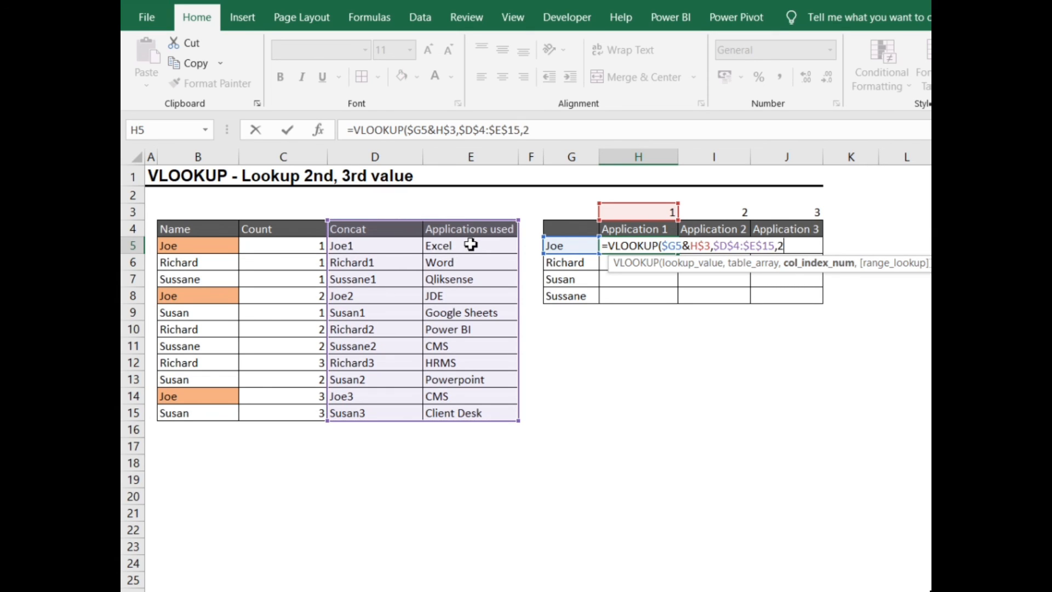
pyautogui.write(',')
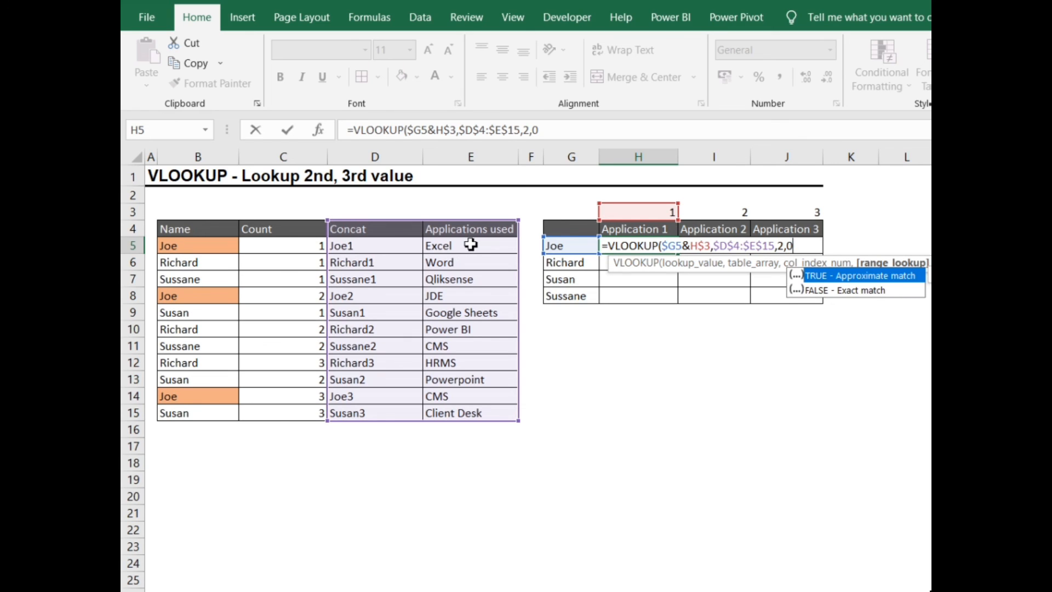
pyautogui.write('0)')
pyautogui.hotkey('ctrl', 'Return')
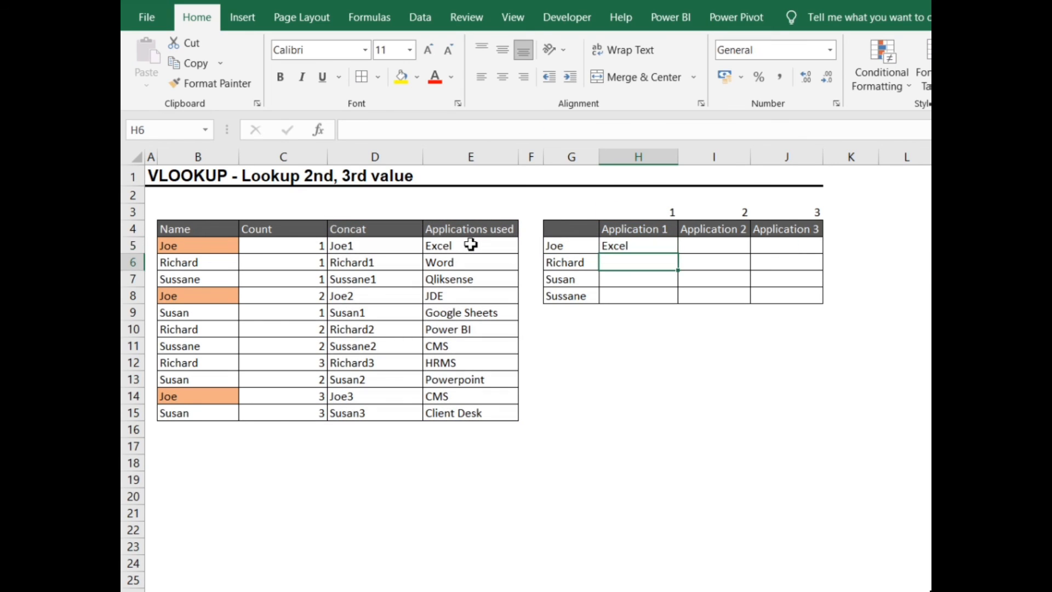
# - Copy the VLOOKUP formula from H5 across the whole results range H5:J8
pyautogui.hotkey('ctrl', 'c')
pyautogui.hotkey('shift', 'Right')
pyautogui.hotkey('shift', 'Right')
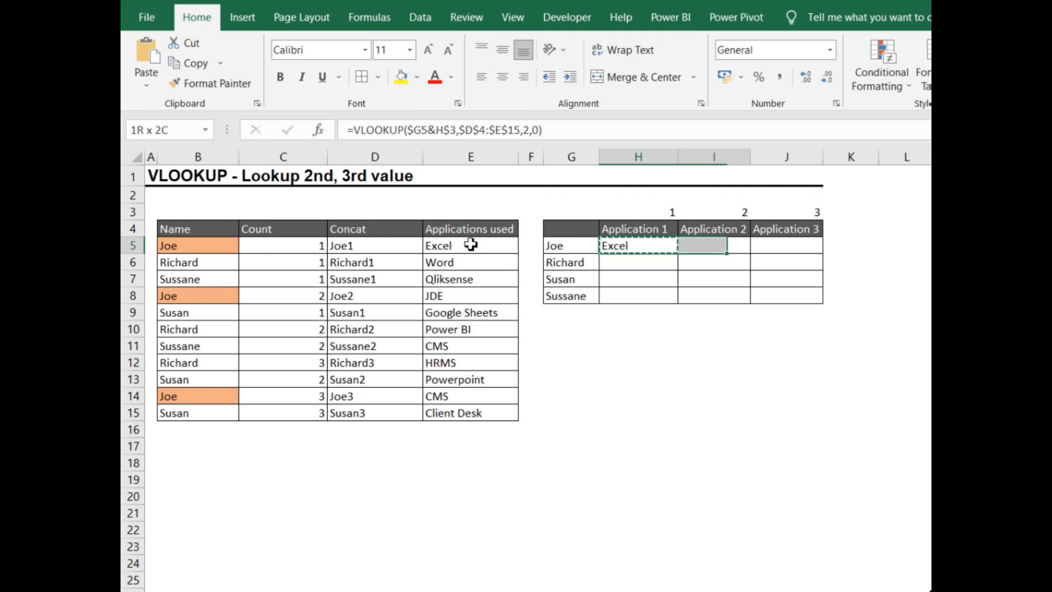
pyautogui.hotkey('shift', 'Down')
pyautogui.hotkey('shift', 'Down')
pyautogui.hotkey('shift', 'Down')
pyautogui.hotkey('ctrl', 'v')
pyautogui.press('Escape')
# - Compare the row 5 results with the matching Applications used entries in E8 and E14, and inspect the formula in J8
pyautogui.press('Right')
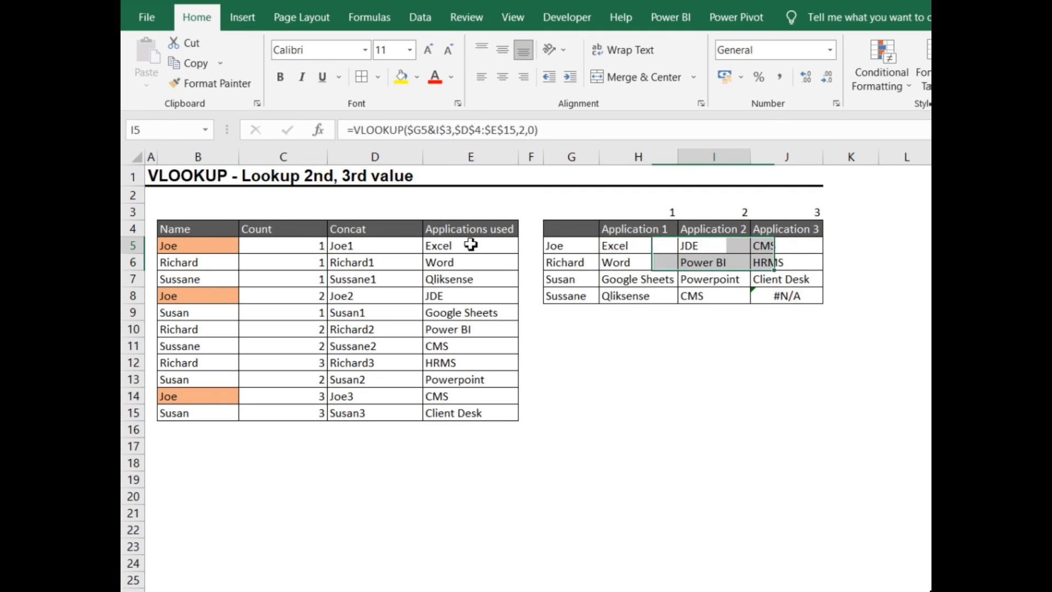
pyautogui.press('Left')
pyautogui.press('Left')
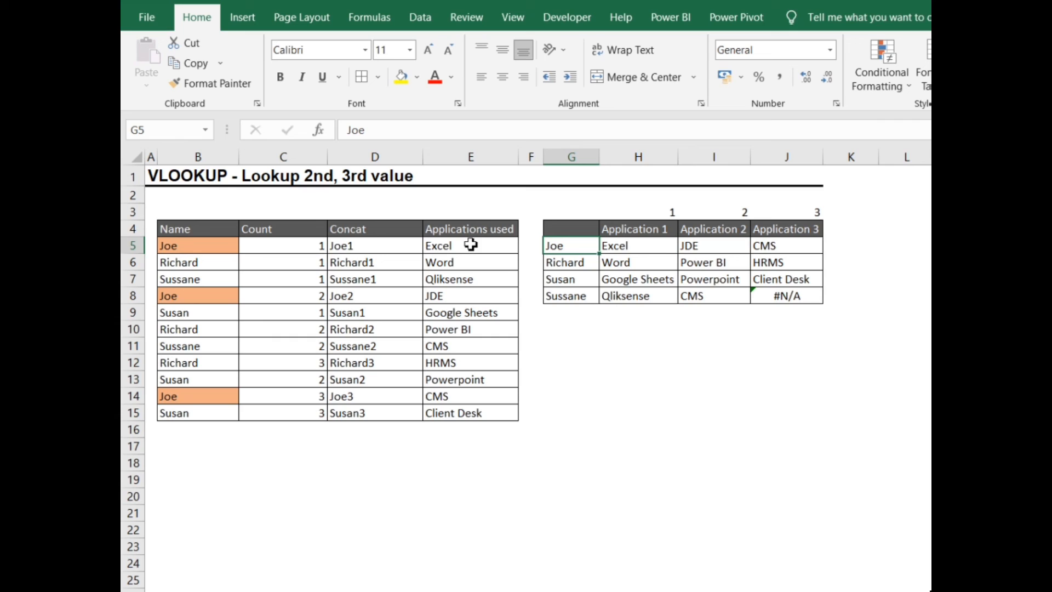
pyautogui.click(665, 244)
pyautogui.click(720, 248)
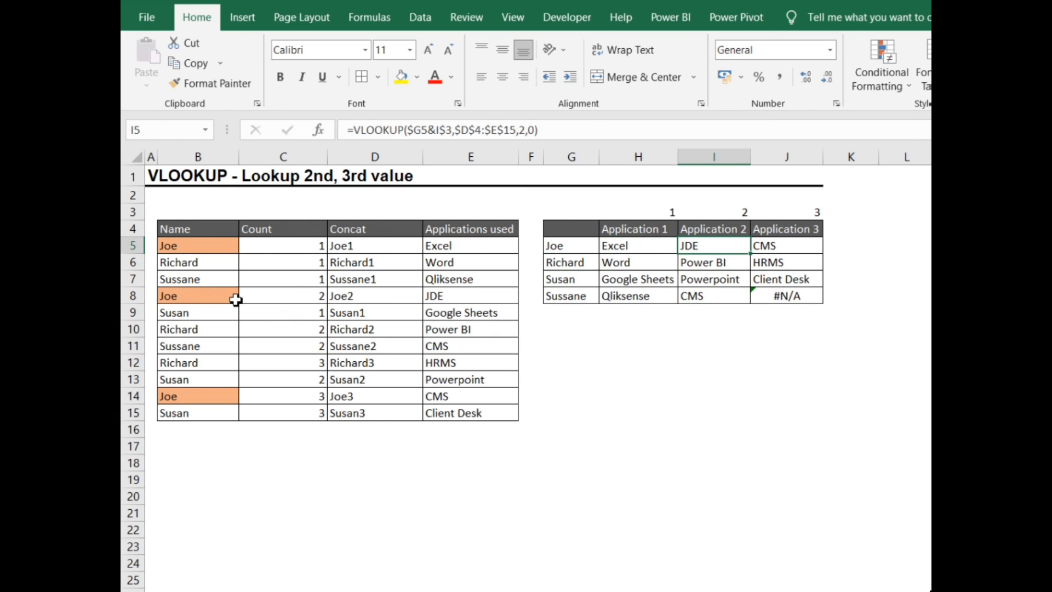
pyautogui.click(440, 295)
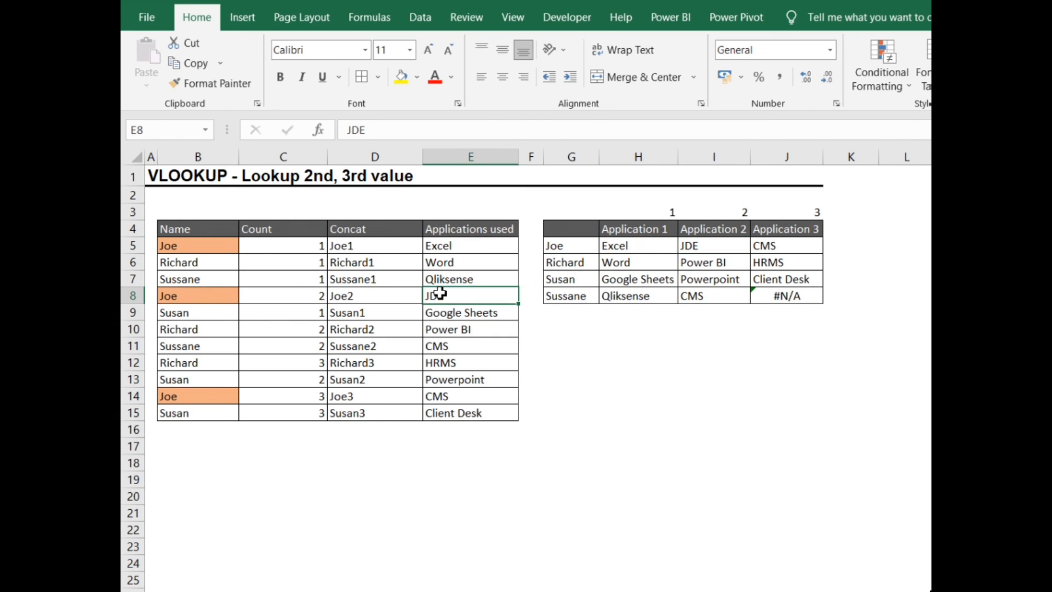
pyautogui.click(788, 247)
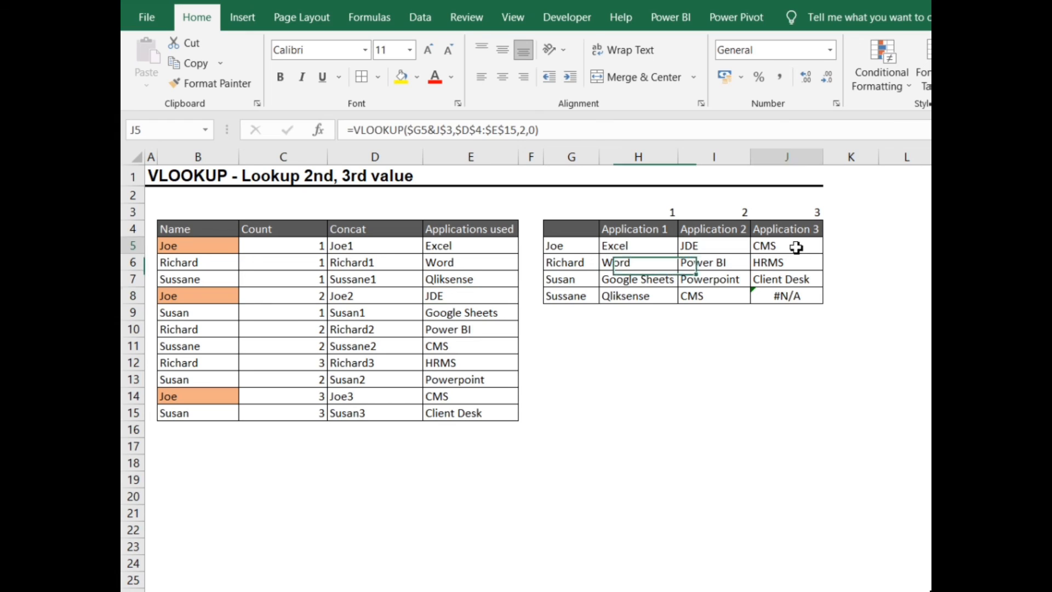
pyautogui.click(449, 394)
pyautogui.click(801, 295)
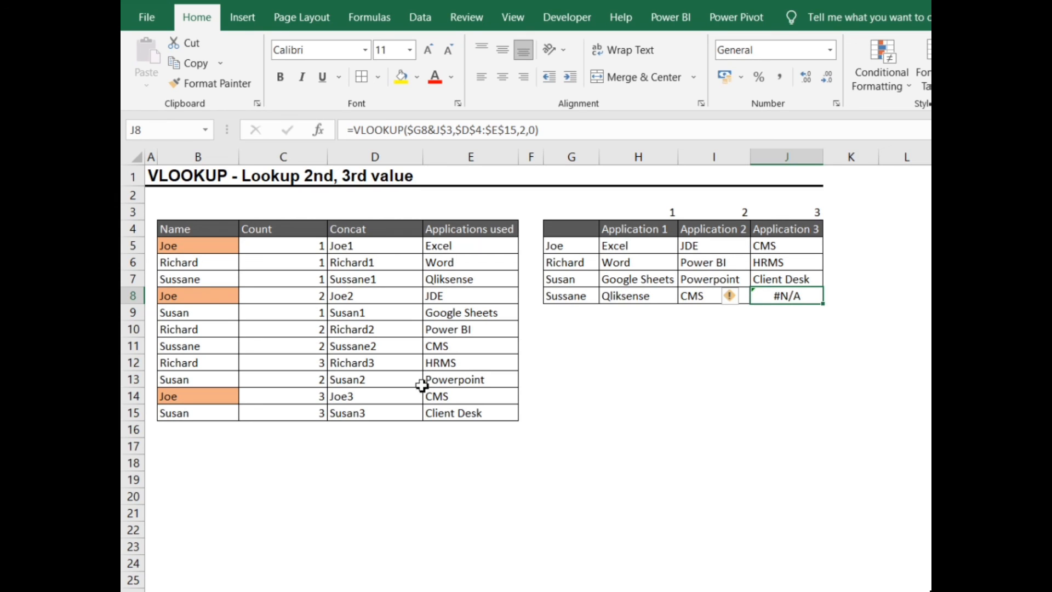
# - Wrap the H5 VLOOKUP in IFERROR with "NA" as the value returned on error
pyautogui.click(627, 250)
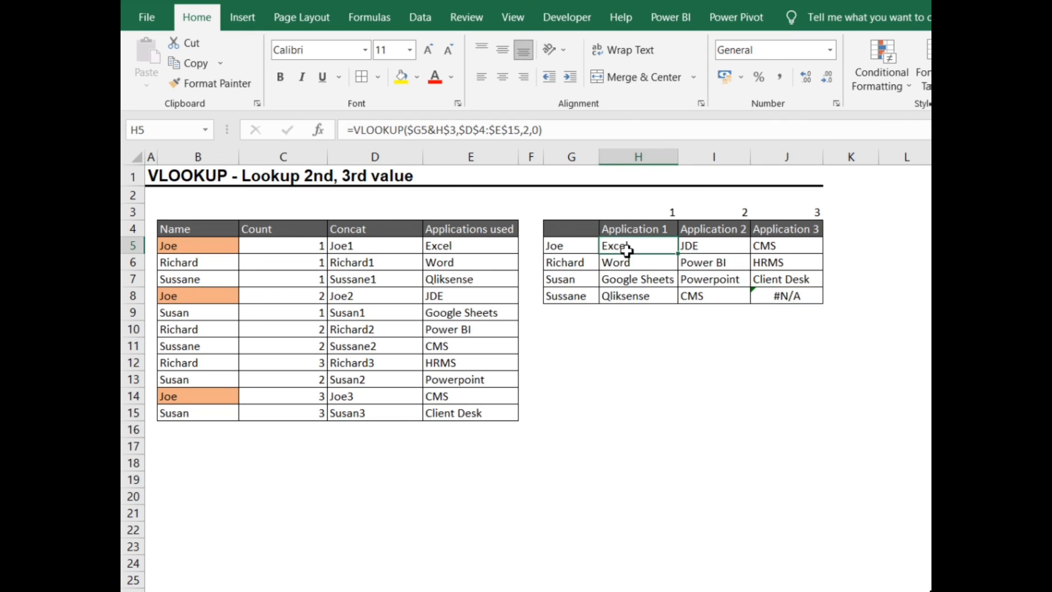
pyautogui.click(356, 130)
pyautogui.write('ife')
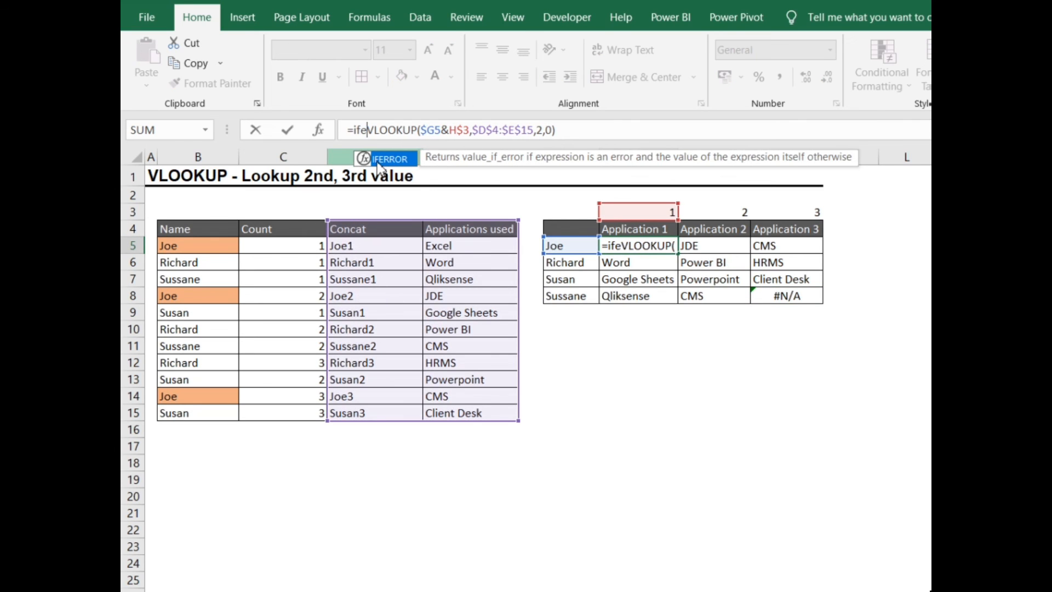
pyautogui.doubleClick(380, 167)
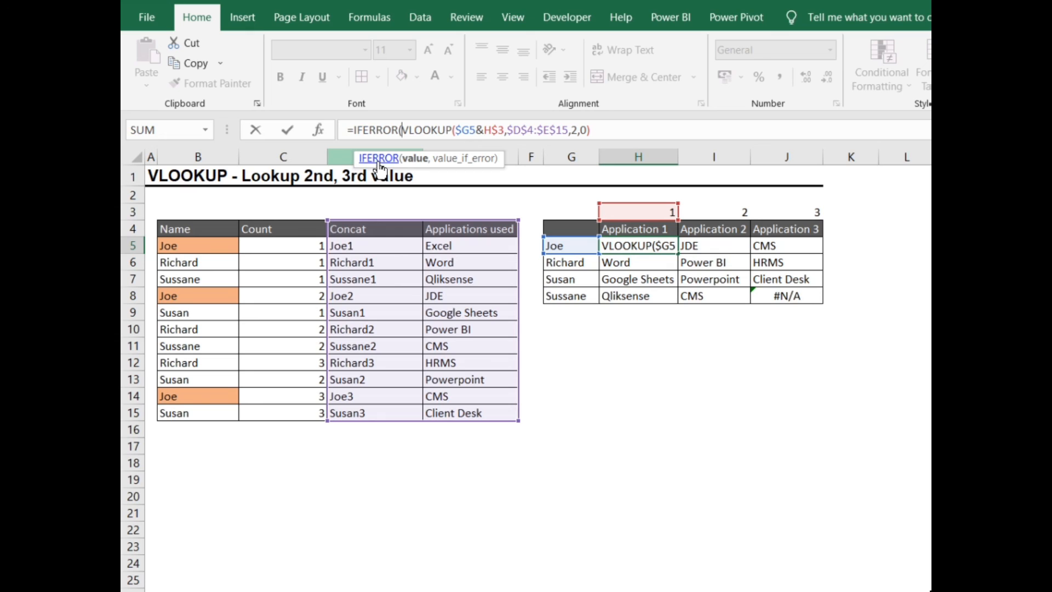
pyautogui.press('End')
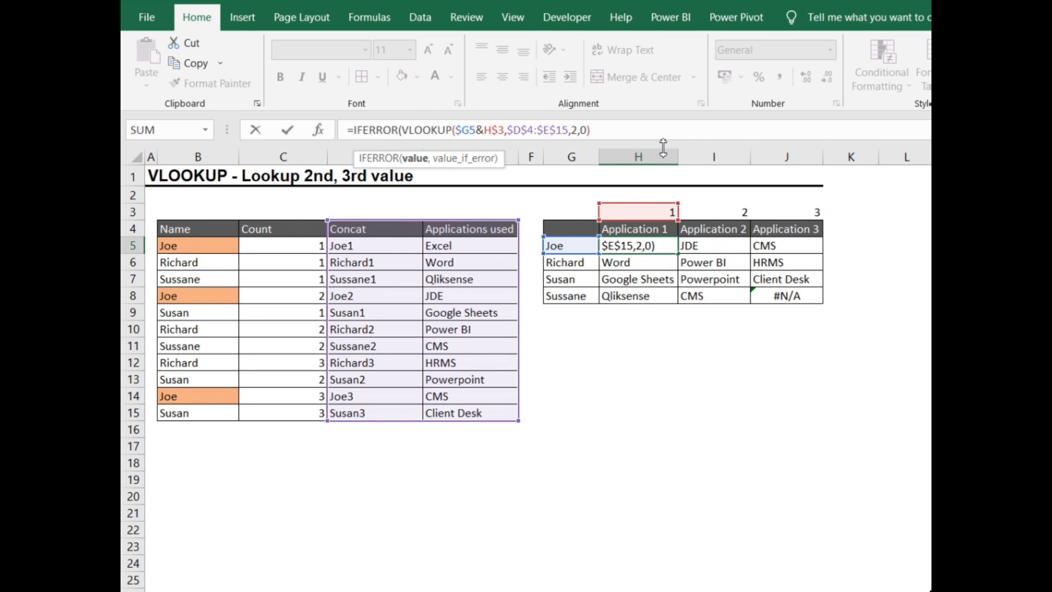
pyautogui.write(',0')
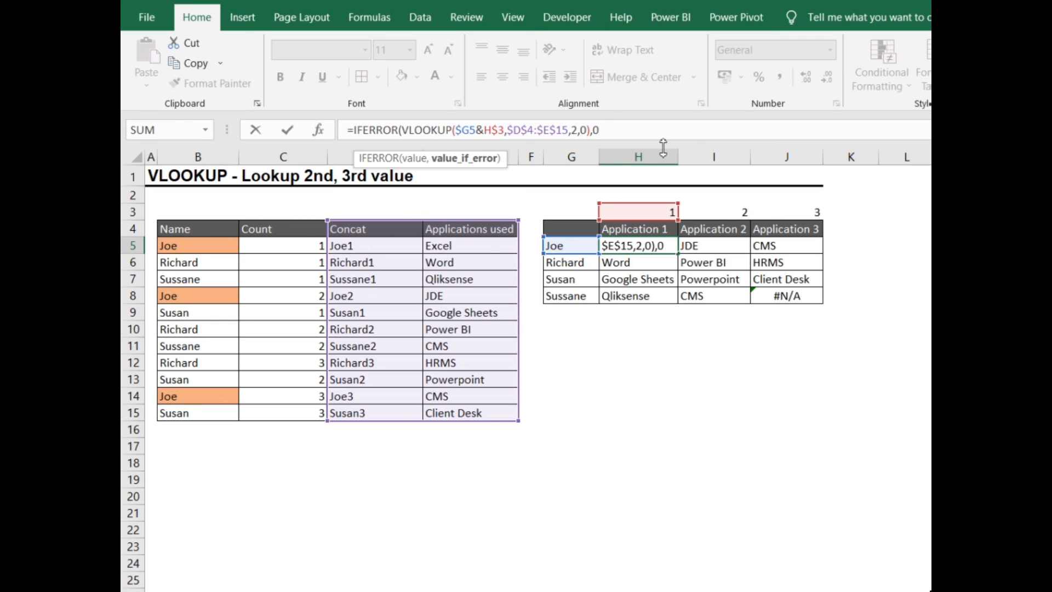
pyautogui.press('BackSpace')
pyautogui.write('"NA")')
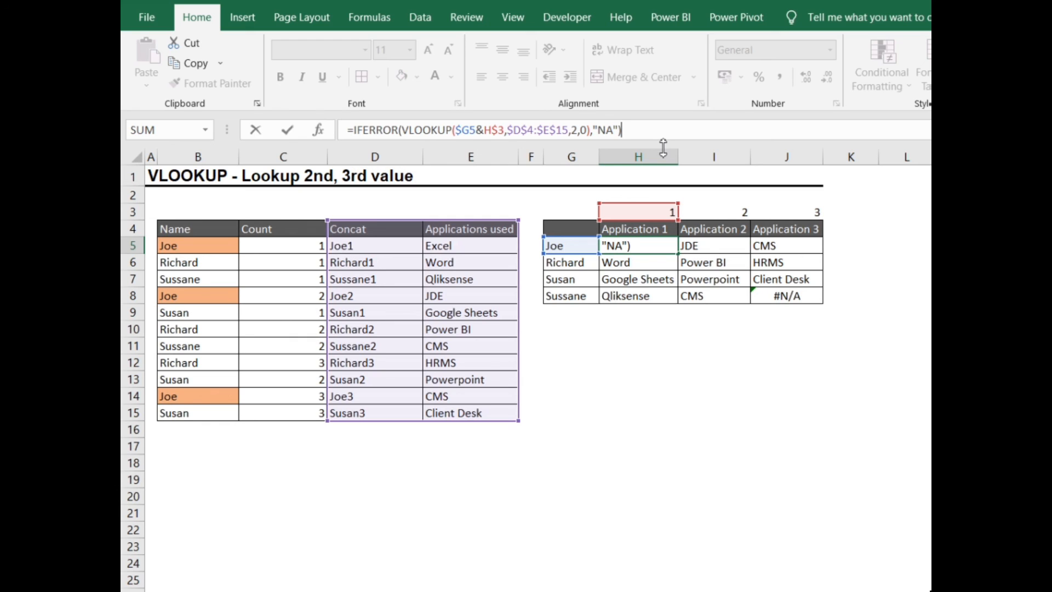
pyautogui.hotkey('ctrl', 'Return')
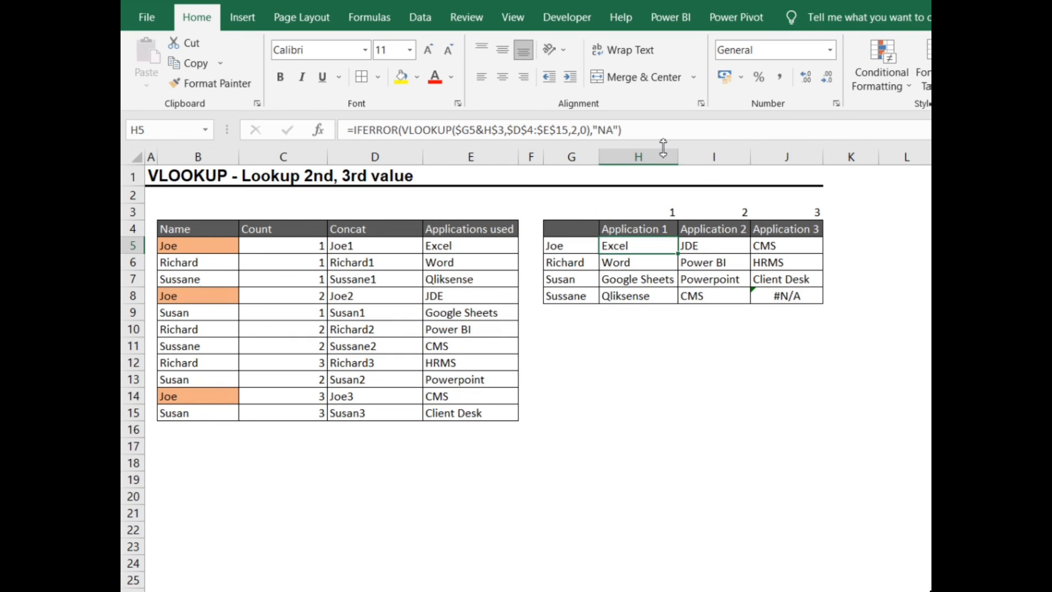
# - Copy the IFERROR formula from H5 across the results range H5:J8 and select J8 to check it
pyautogui.hotkey('ctrl', 'c')
pyautogui.hotkey('shift', 'Right')
pyautogui.hotkey('shift', 'Right')
pyautogui.hotkey('shift', 'Down')
pyautogui.hotkey('shift', 'Down')
pyautogui.hotkey('shift', 'Down')
pyautogui.hotkey('ctrl', 'v')
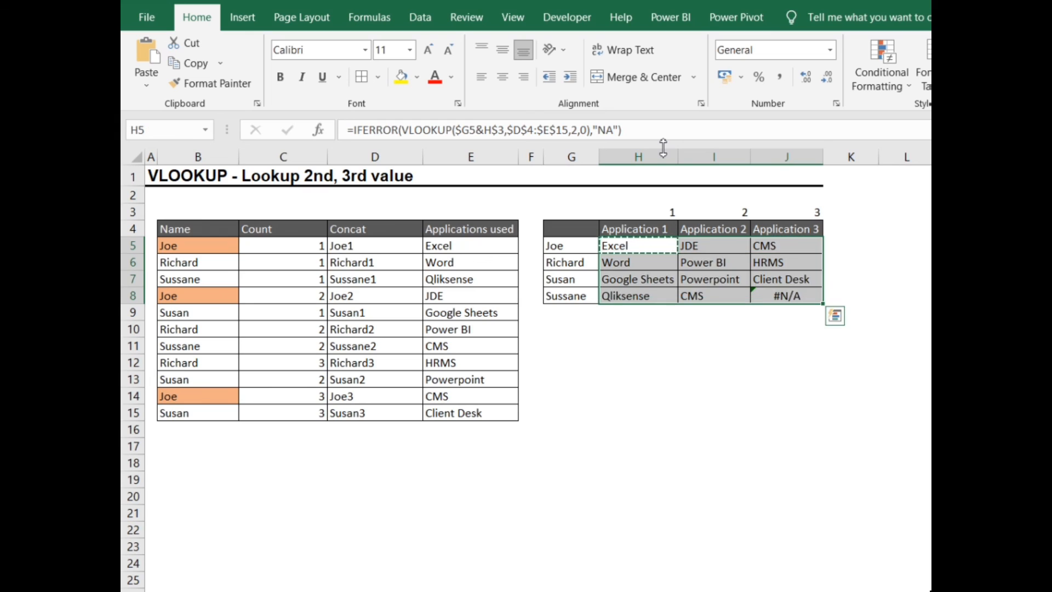
pyautogui.press('Escape')
pyautogui.press('Right')
pyautogui.press('Down')
pyautogui.press('Down')
pyautogui.press('Right')
pyautogui.press('Down')
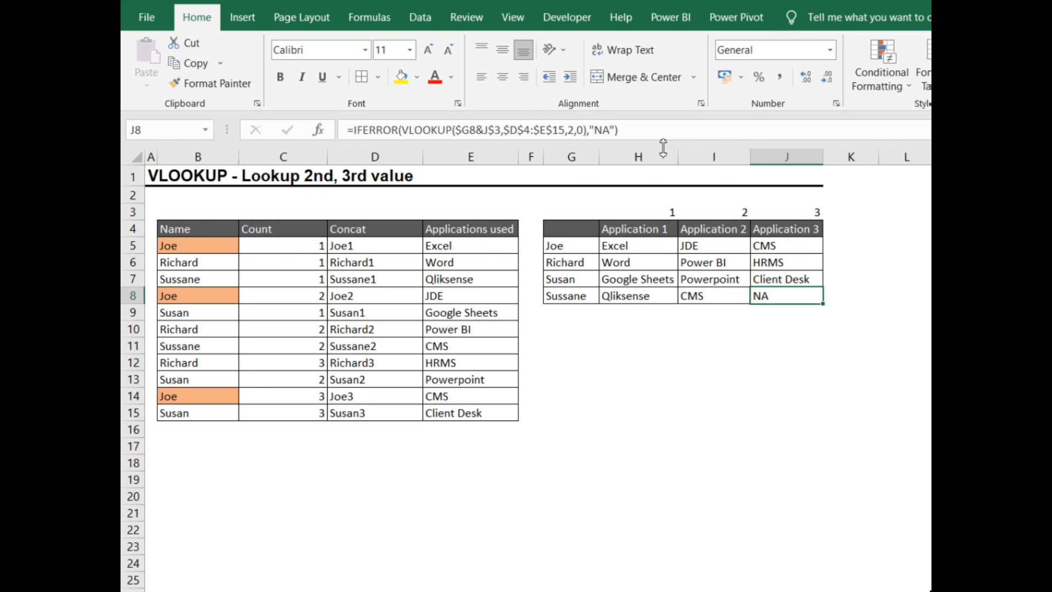